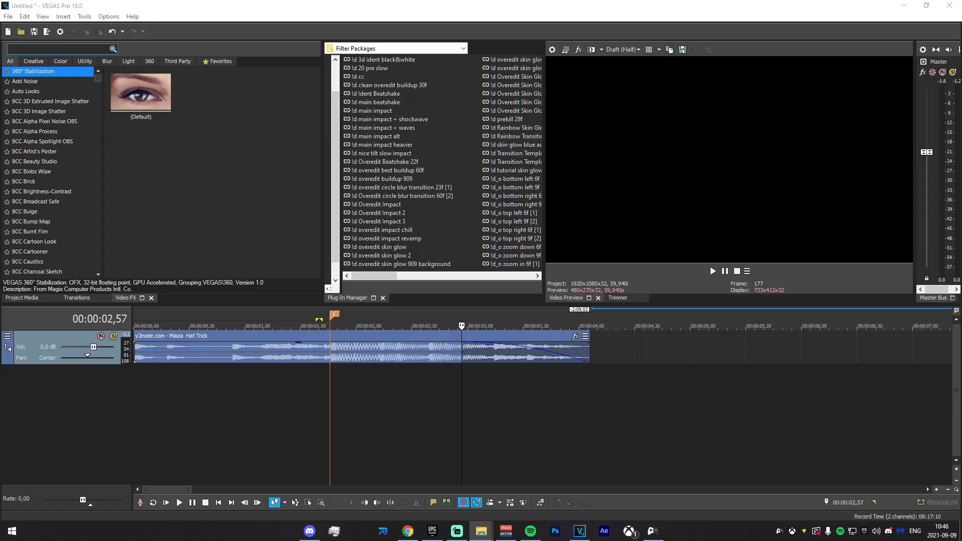
Step: Look over the files in the "how to overedit vegas pro" folder and open Dignal Tutorial 909.sfpreset in Preset Manager
drag(961, 123, 424, 90)
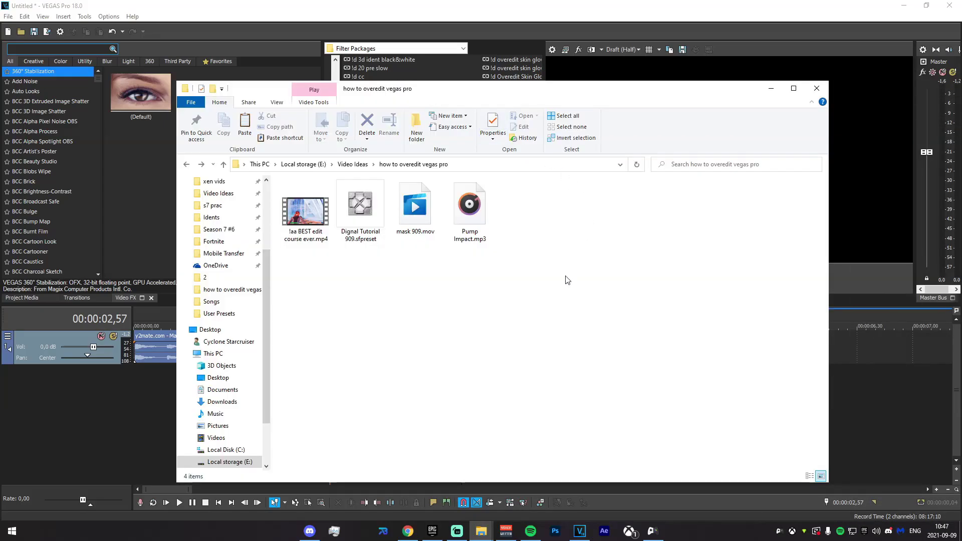
click(479, 222)
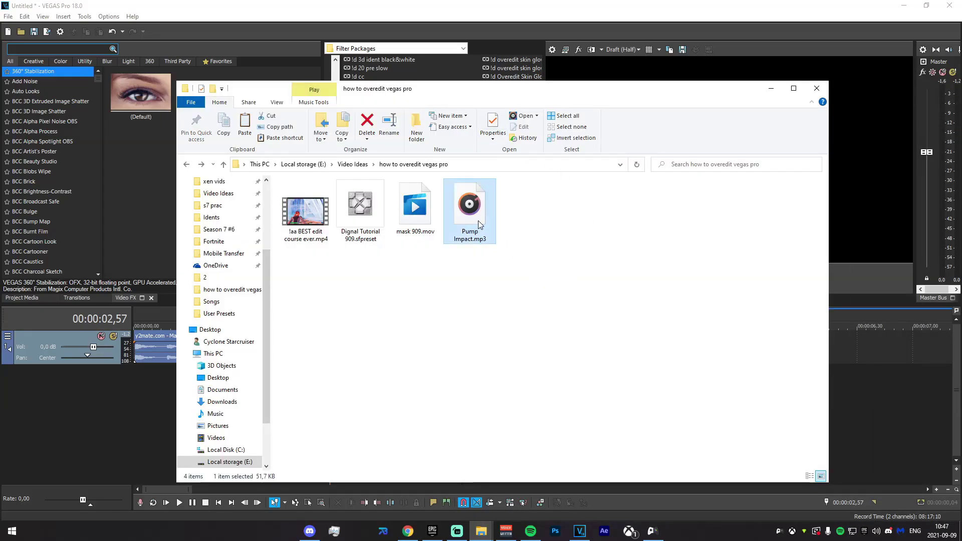
click(327, 233)
click(414, 234)
click(421, 289)
double_click(374, 237)
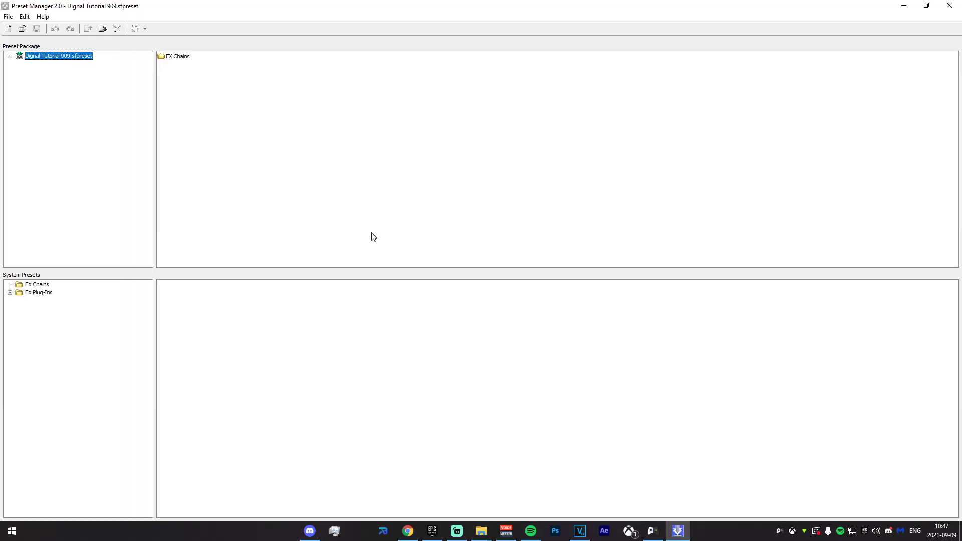
Step: Show the package's FX Chains alongside the system FX Chains, select the package presets, and return to the VEGAS Pro timeline
double_click(178, 57)
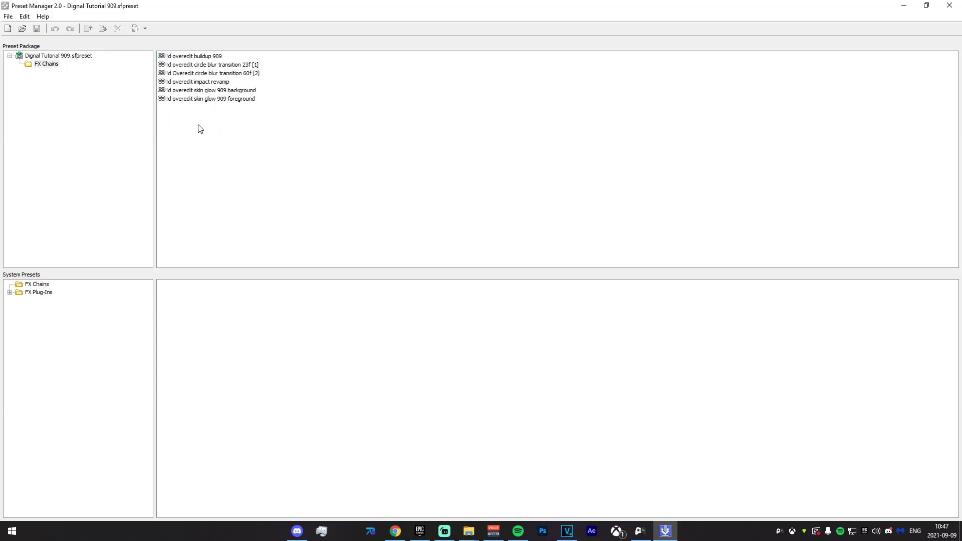
click(35, 284)
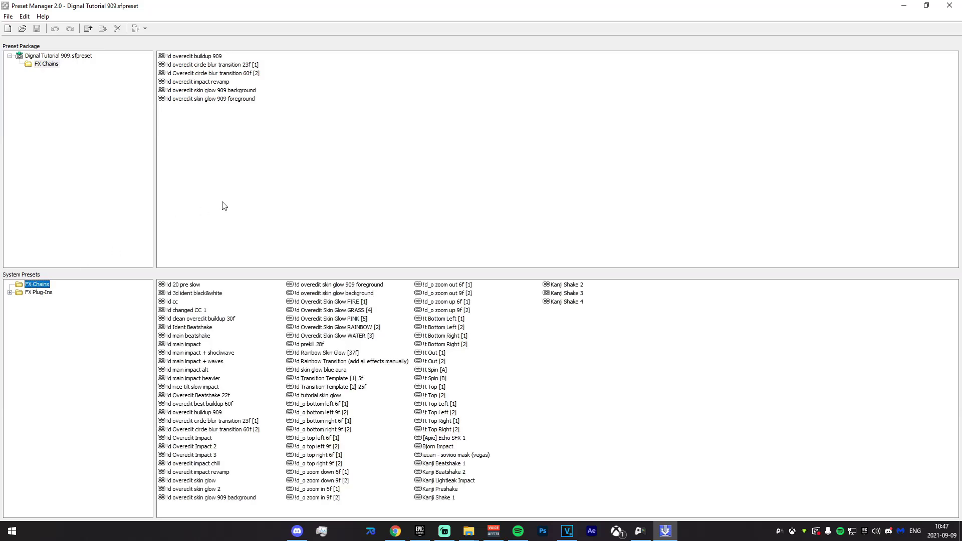
drag(264, 203, 161, 52)
drag(200, 93, 276, 107)
click(276, 107)
click(949, 5)
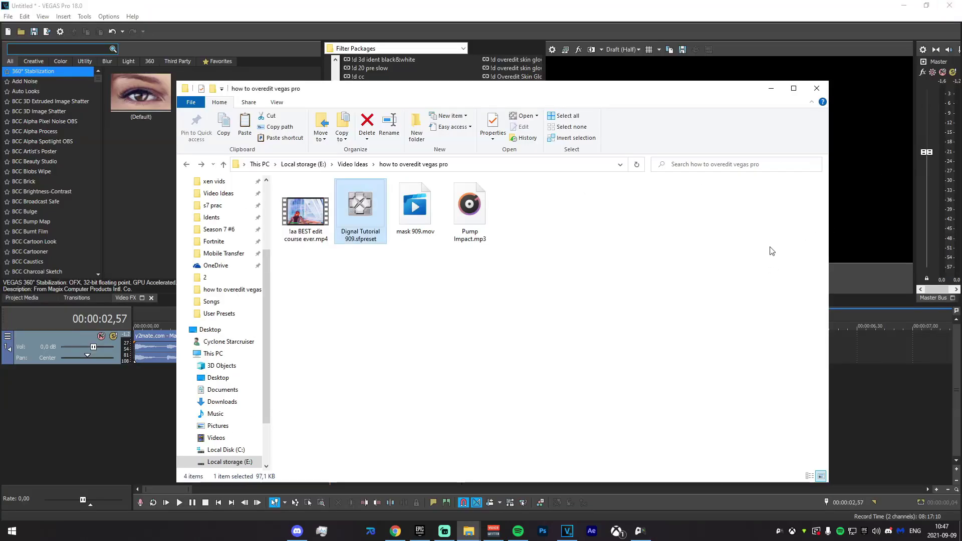
drag(627, 93, 961, 83)
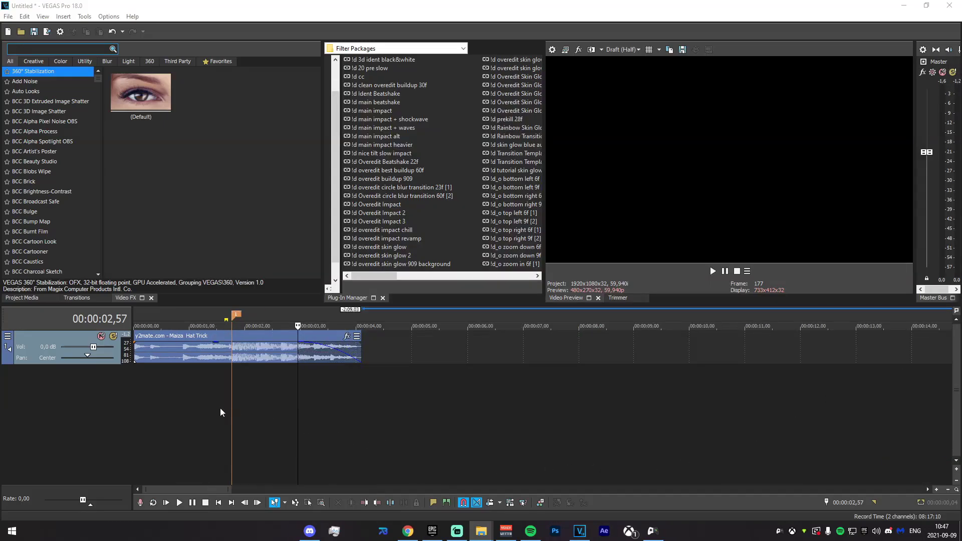
Step: Place the playhead at the 00:00:01,46 marker and add !aa BEST edit course ever.mp4 above the song, keeping the project's video settings
drag(310, 380, 330, 383)
click(329, 391)
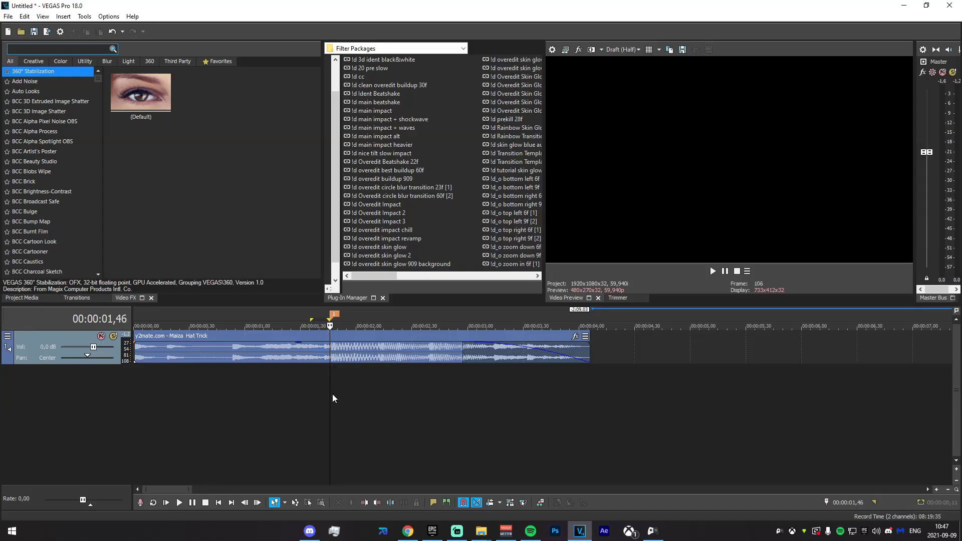
click(332, 359)
scroll(331, 371, up, 1)
scroll(333, 374, down, 3)
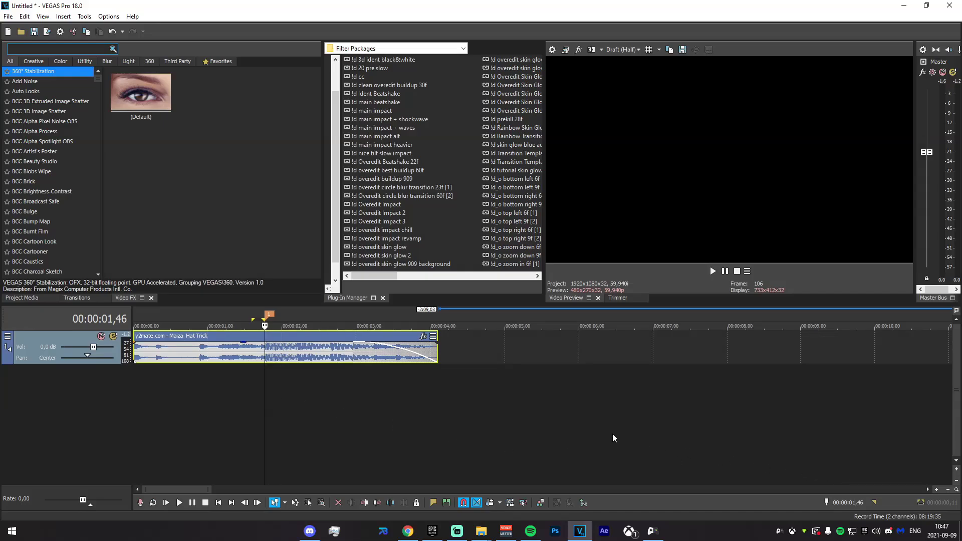
drag(961, 401, 219, 330)
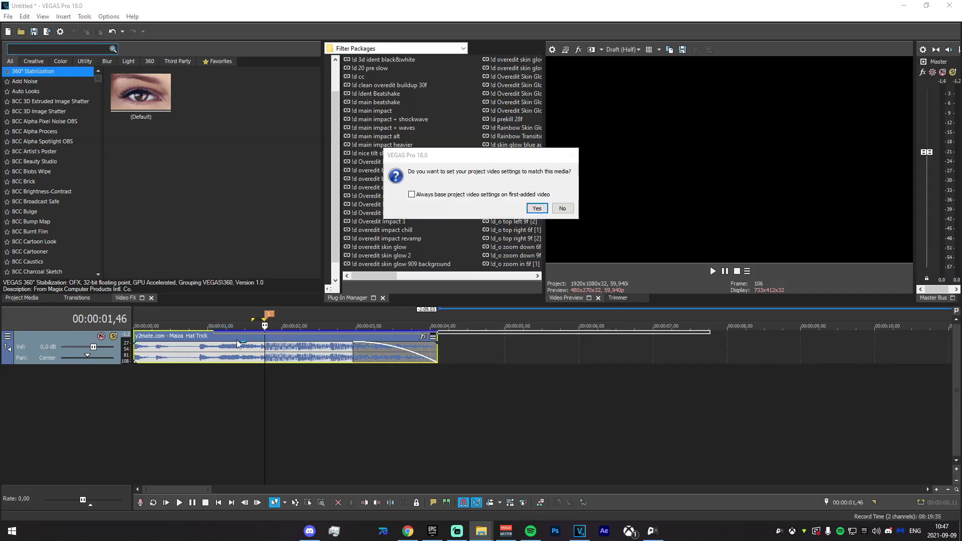
click(563, 206)
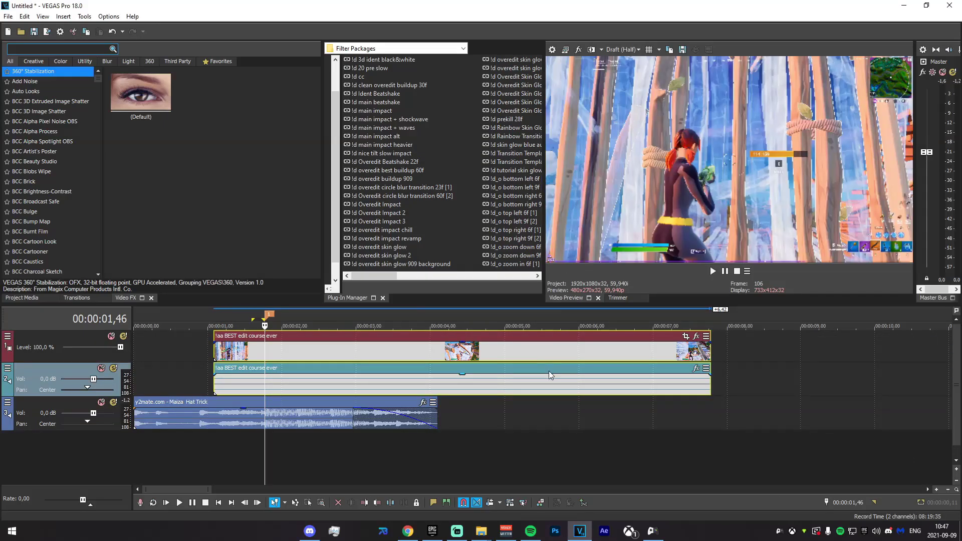
Step: Normalize the gameplay clip's audio event and lower its gain
scroll(548, 371, down, 4)
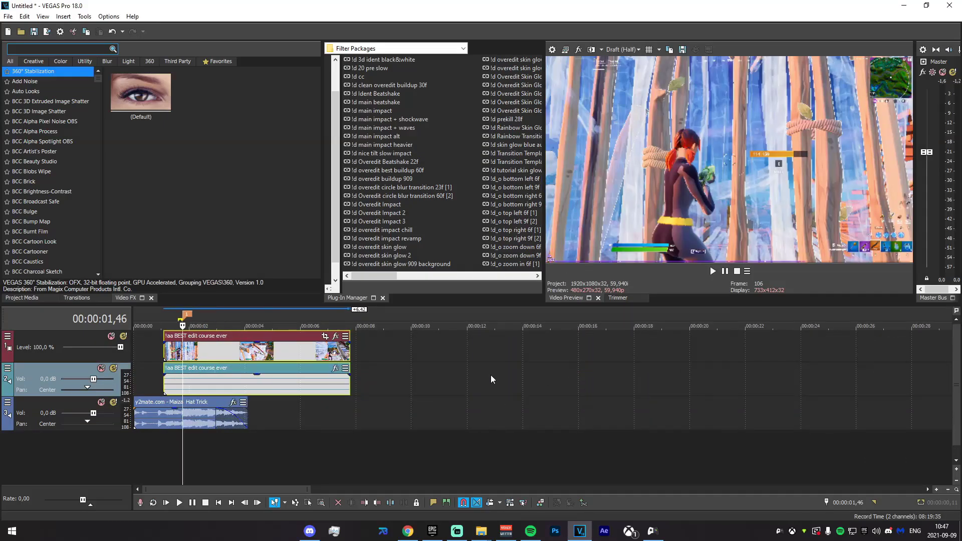
right_click(181, 391)
click(290, 516)
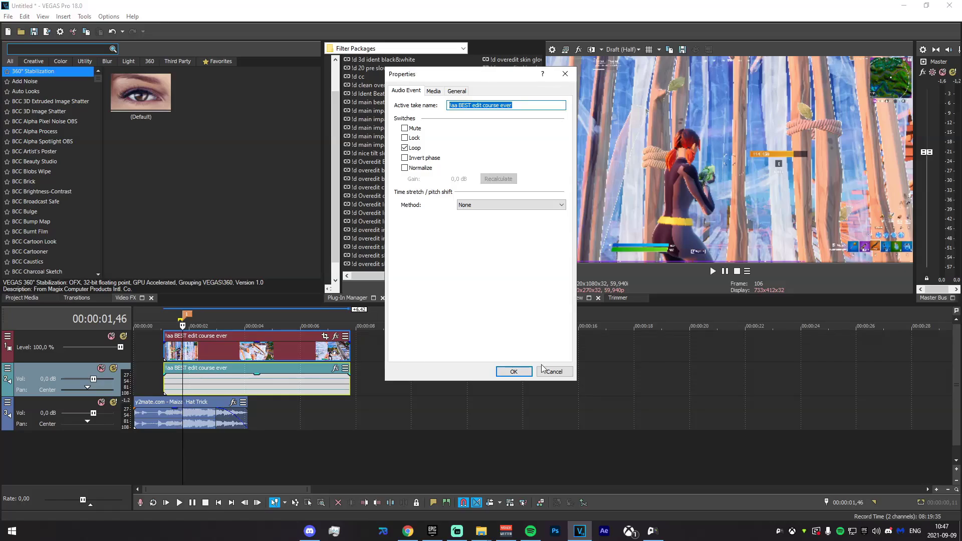
key(Escape)
right_click(194, 392)
click(217, 515)
click(413, 173)
click(512, 371)
scroll(404, 377, up, 3)
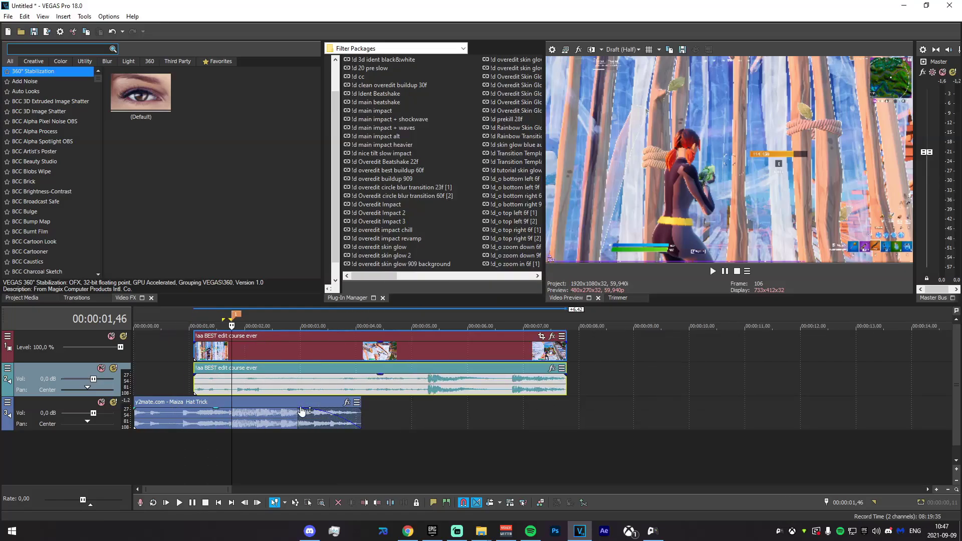
drag(403, 377, 399, 392)
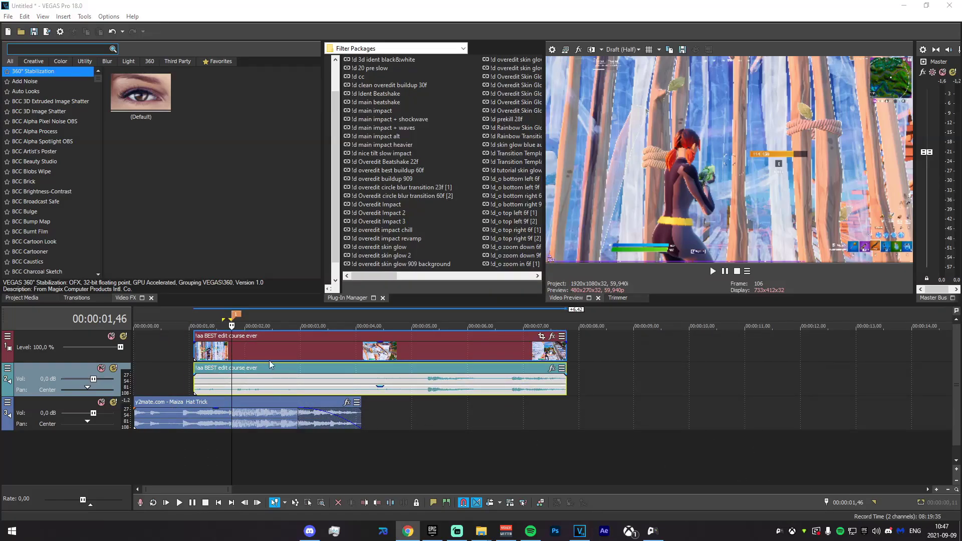
Step: Trim the gameplay clip to about 2.5 seconds and move it to start at about 00:00:02,28
drag(195, 354, 218, 342)
scroll(288, 473, up, 5)
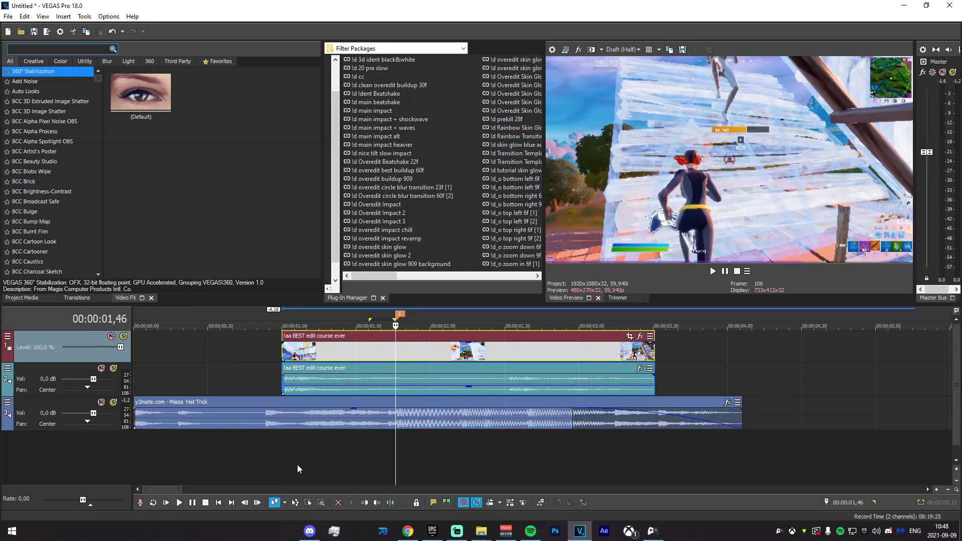
click(256, 460)
click(197, 450)
drag(362, 347, 580, 351)
Step: Play the song's build-up and place a marker at 00:00:01,09
key(space)
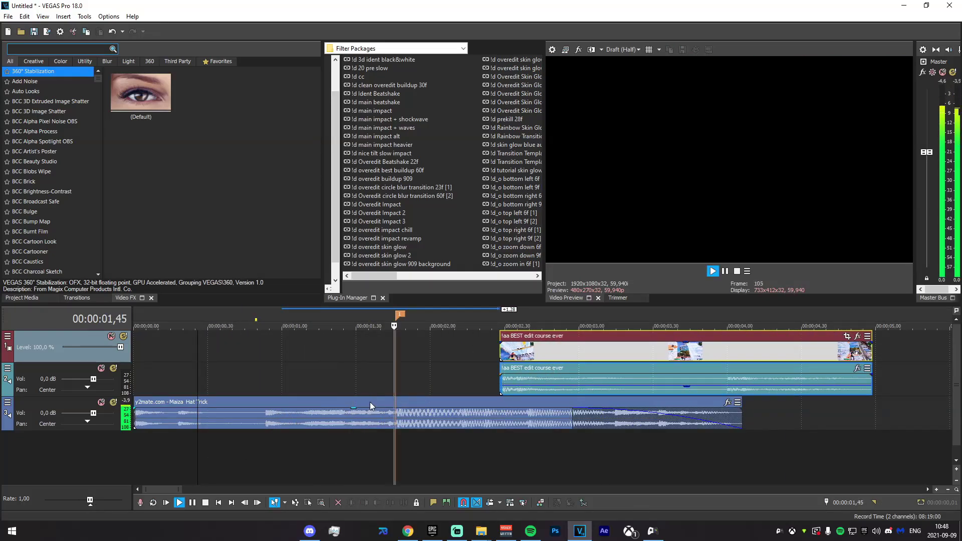
key(space)
drag(231, 378, 305, 385)
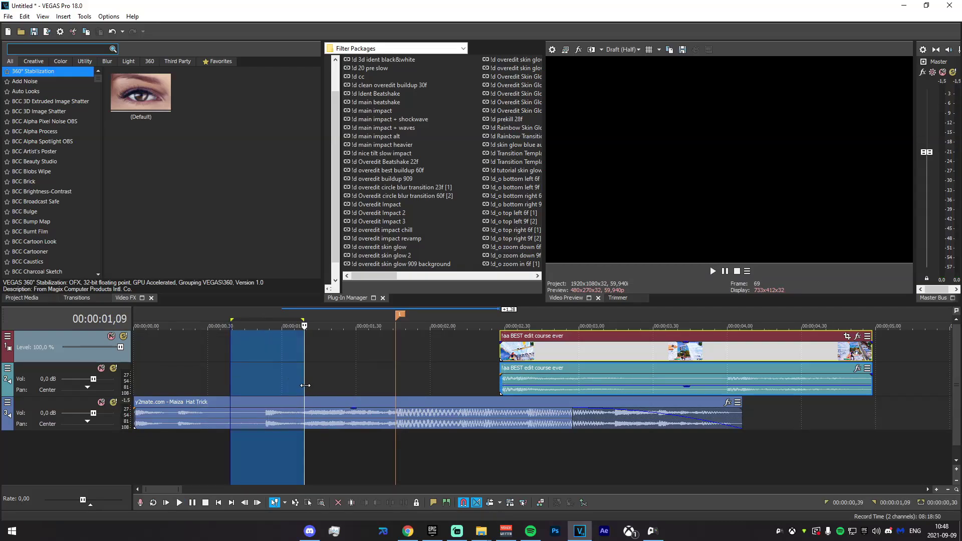
click(305, 385)
key(m)
Step: Align the shot in the gameplay clip with the 00:00:01,09 marker and extend the clip's start back to the timeline start
drag(548, 358, 151, 354)
scroll(299, 352, up, 2)
mouse_move(299, 352)
mouse_down()
mouse_move(288, 350)
mouse_move(299, 351)
mouse_up()
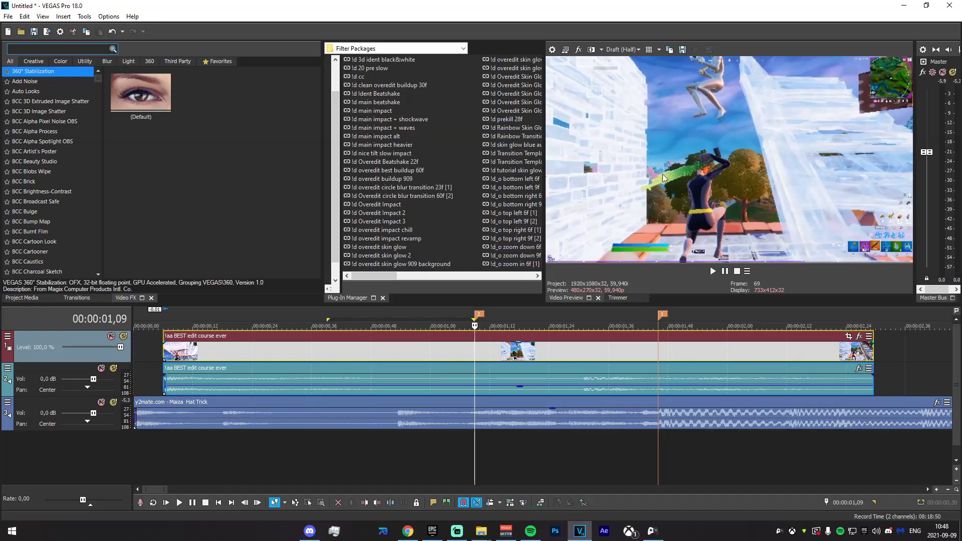
scroll(176, 346, down, 1)
scroll(176, 346, down, 1)
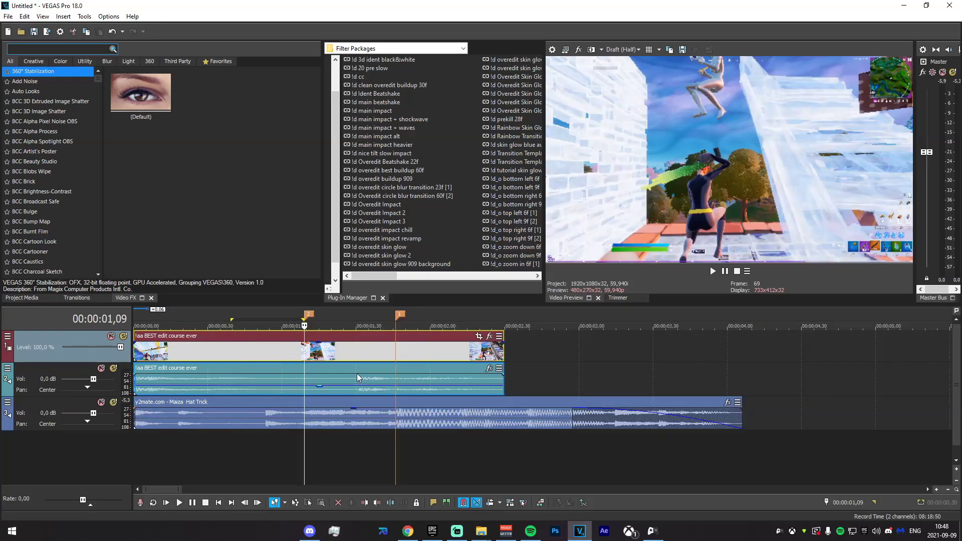
Step: Split the gameplay audio at the 00:00:01,09 marker and delete the part after it
click(306, 378)
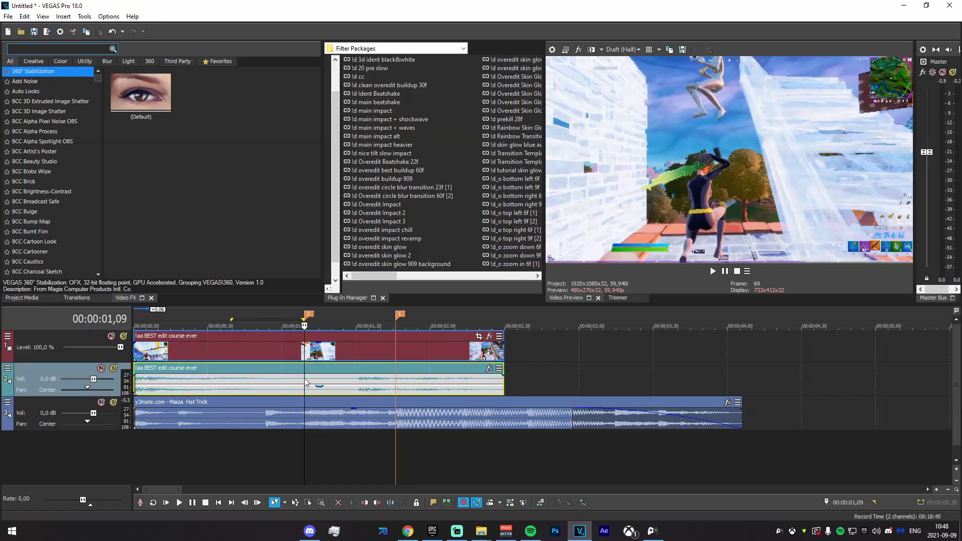
key(s)
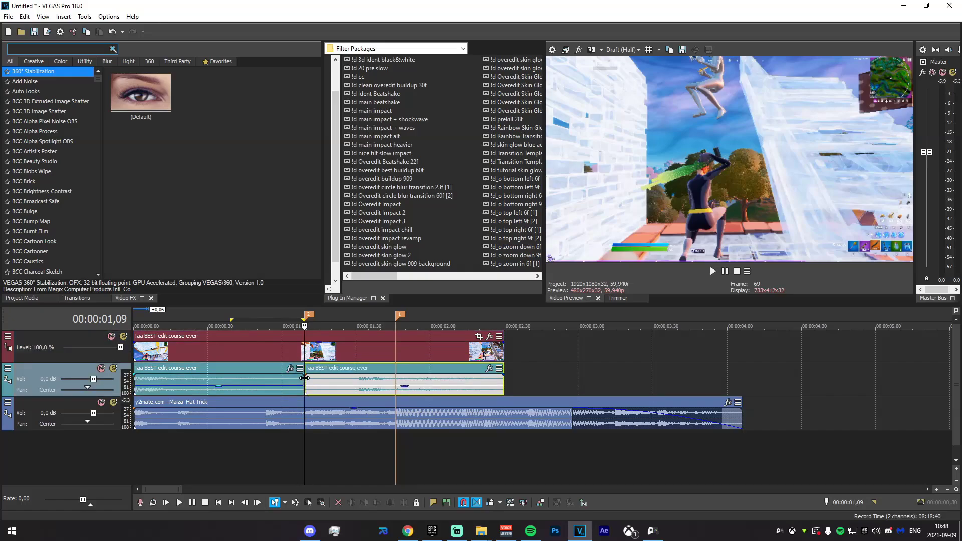
key(Delete)
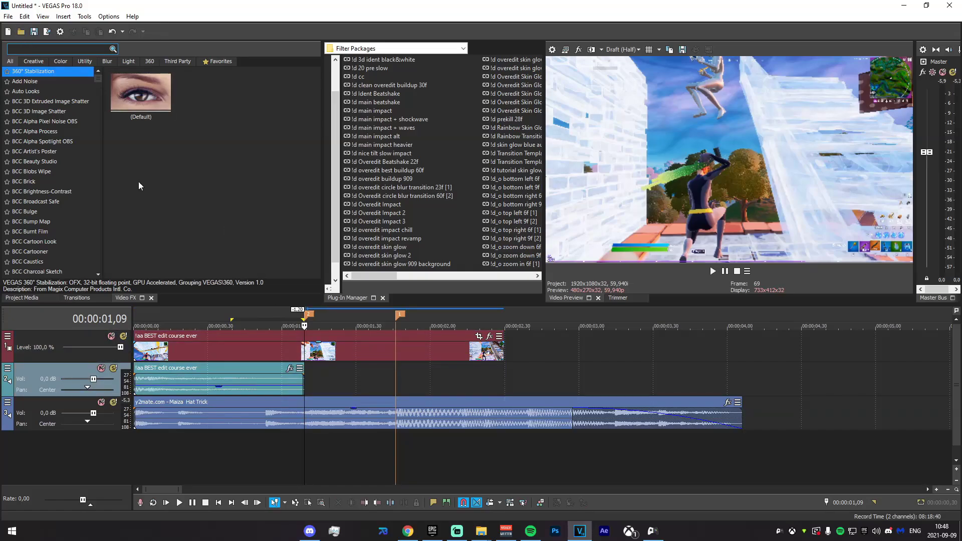
key(x)
key(m)
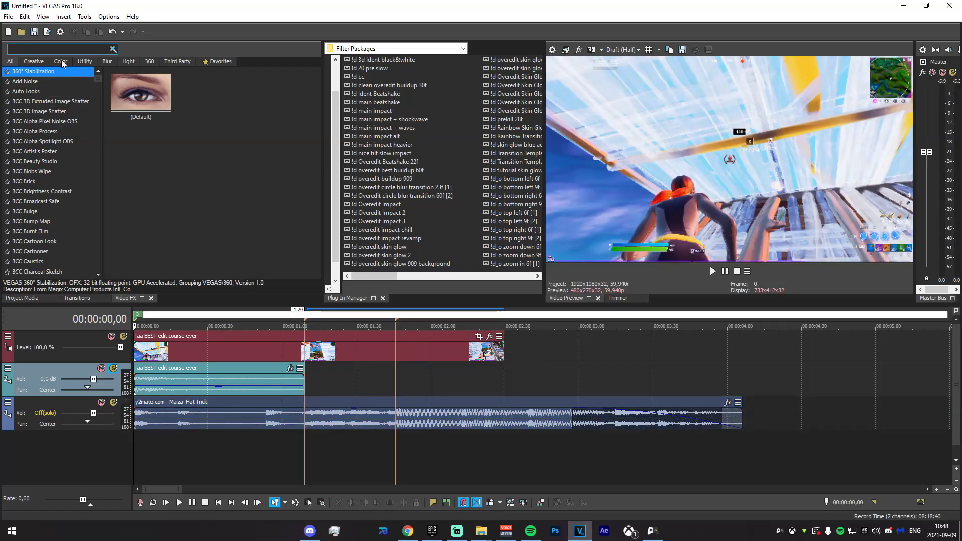
right_click(137, 314)
click(161, 354)
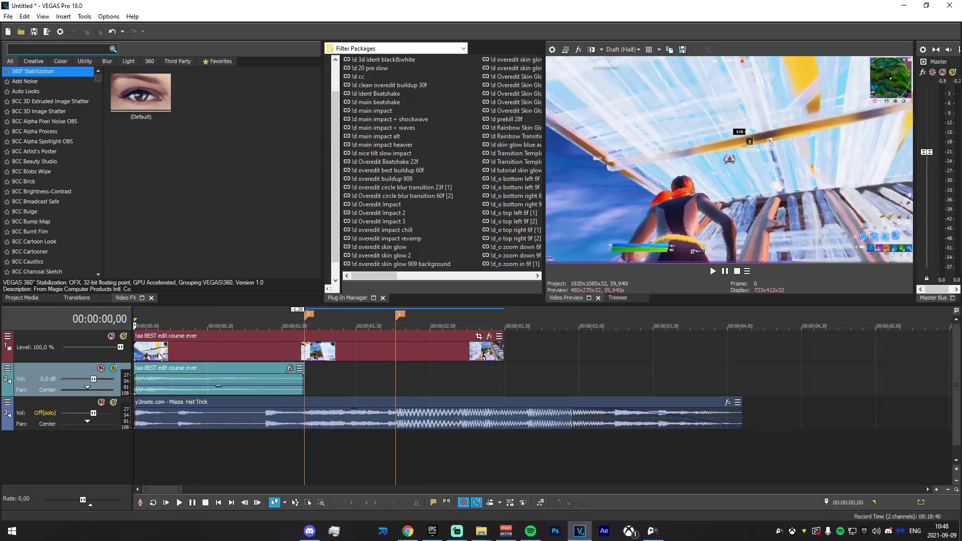
Step: Search the video effects for "twixtor", apply TwixtorPRO with the 100 preset to the gameplay clip, and split the clip at 00:00:01,09
click(68, 49)
text(twixtor)
click(50, 81)
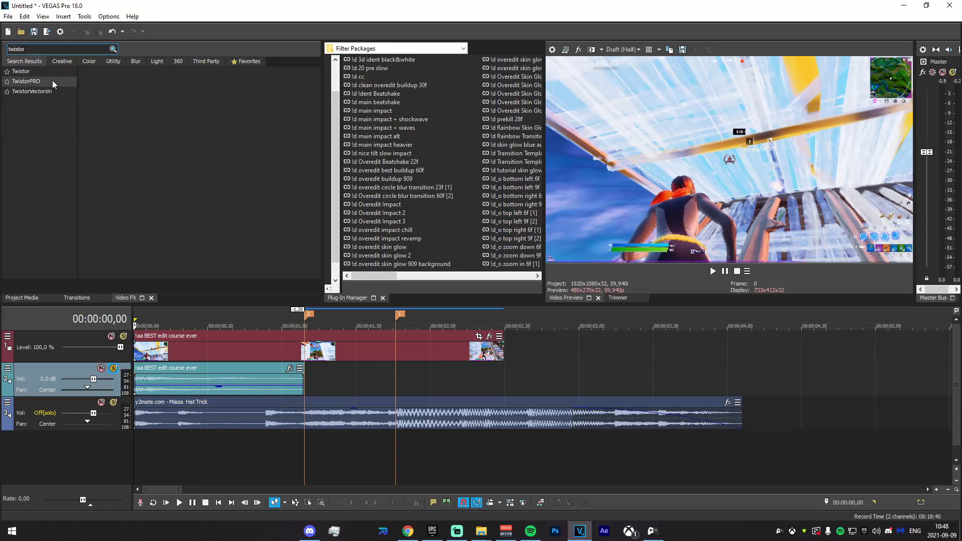
drag(187, 110, 336, 345)
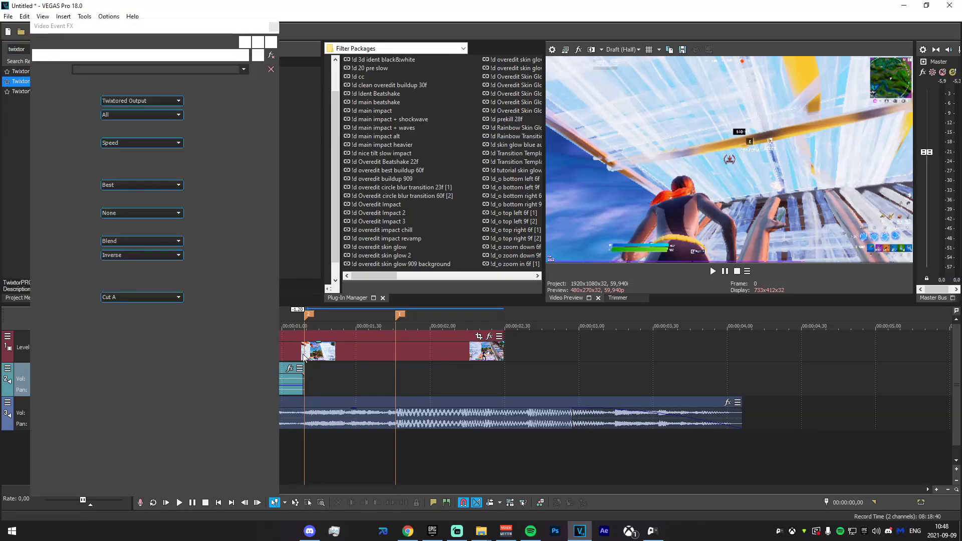
scroll(360, 386, up, 3)
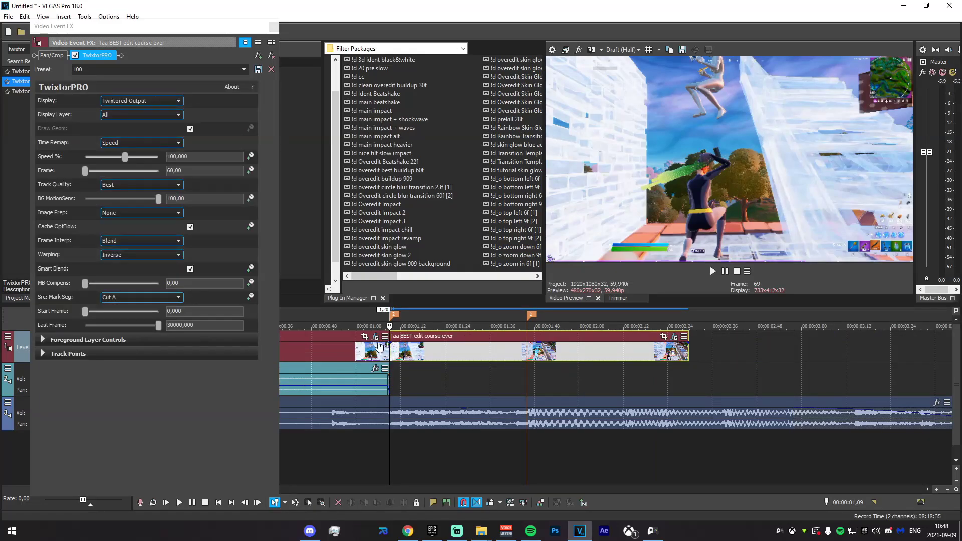
Step: Remove TwixtorPRO from the gameplay section before the 00:00:01,09 marker
click(52, 55)
mouse_move(330, 468)
mouse_down()
mouse_move(404, 474)
mouse_move(309, 466)
mouse_move(390, 473)
mouse_up()
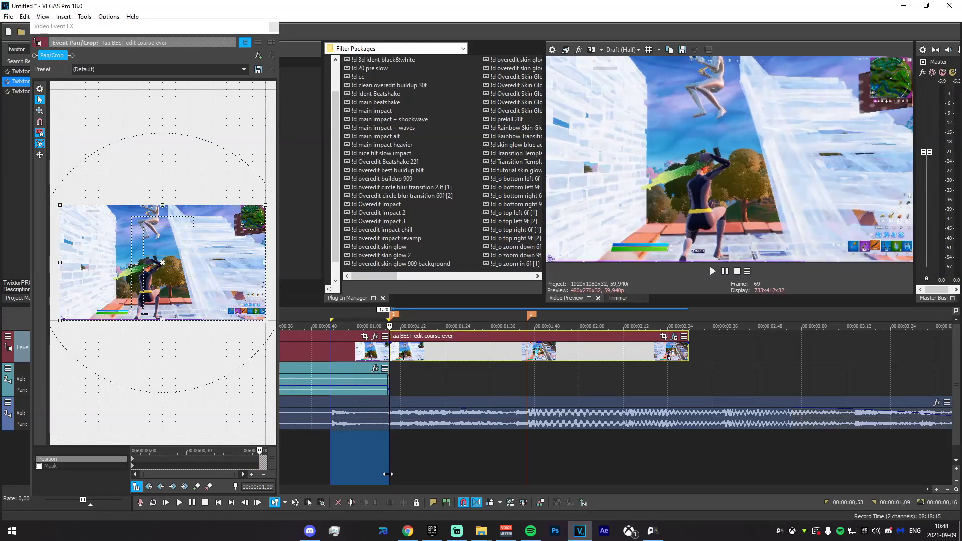
click(390, 472)
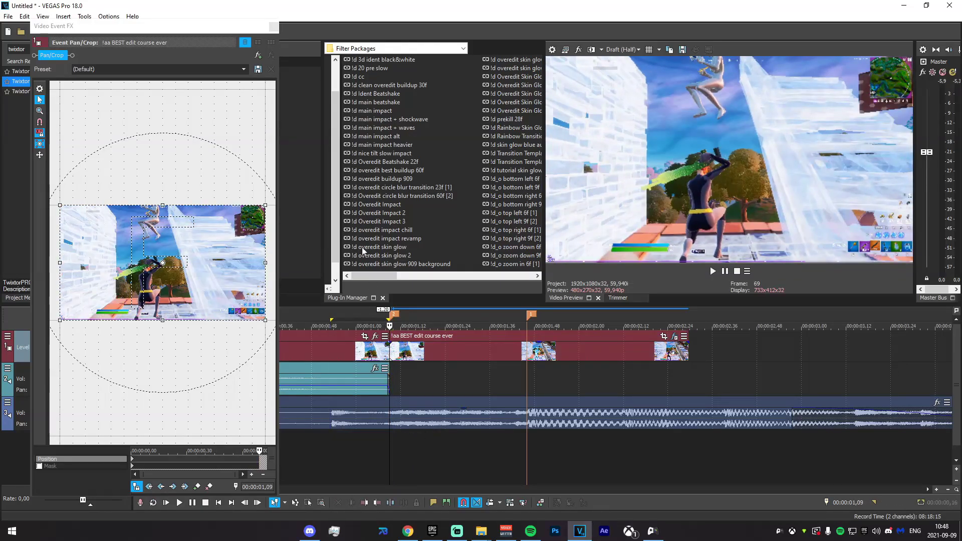
Step: Animate TwixtorPRO's Speed % on the second gameplay section, setting it to 30 three frames after the section's start
click(675, 336)
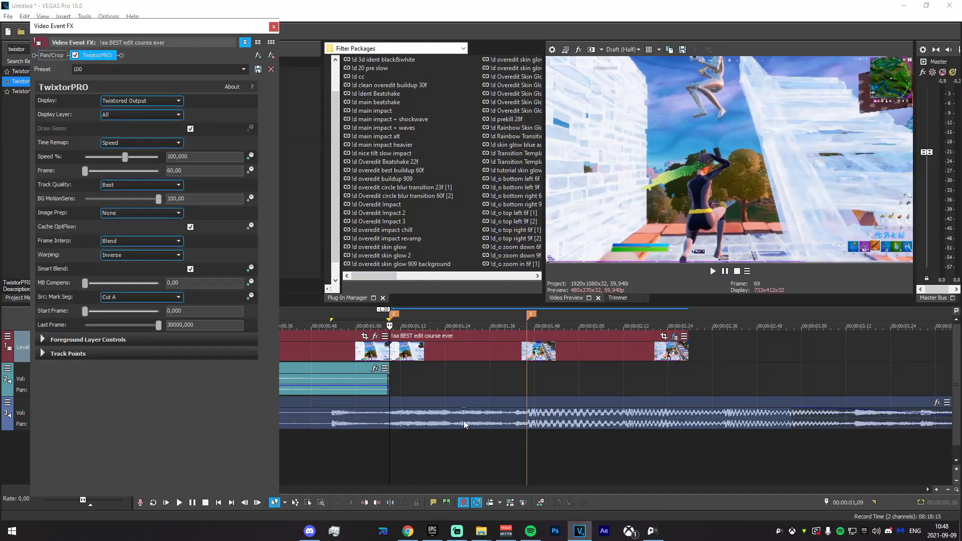
click(249, 157)
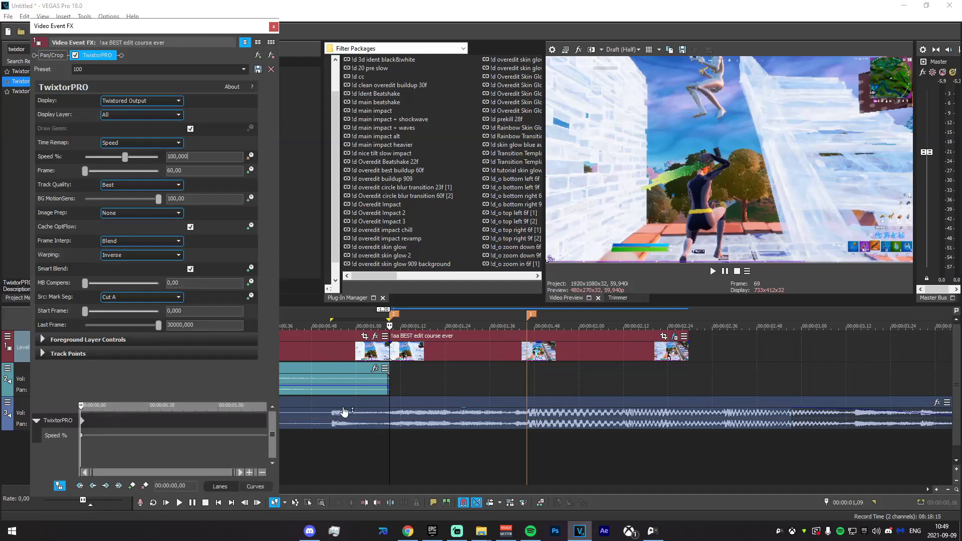
scroll(344, 411, up, 3)
drag(540, 390, 561, 390)
click(560, 390)
click(106, 157)
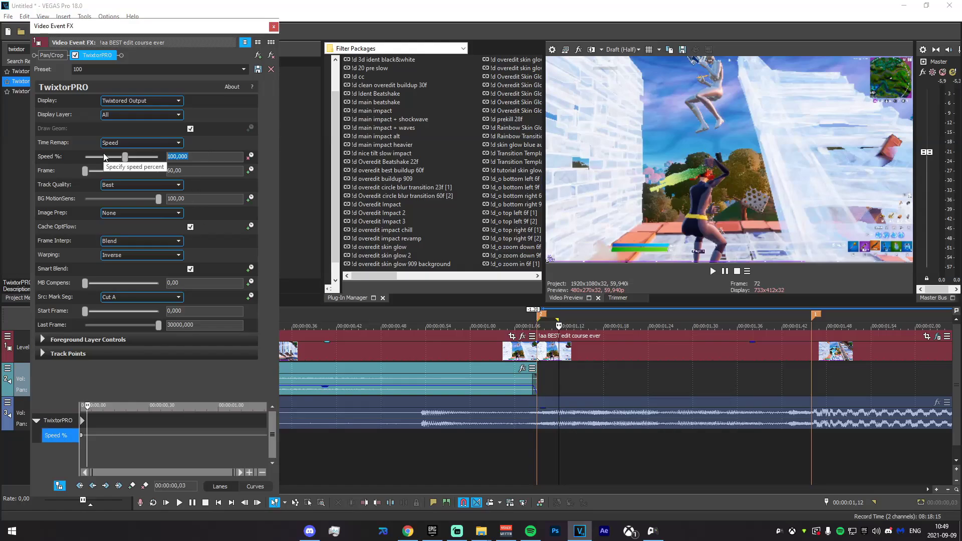
text(30)
key(Return)
Step: Scrub the slowed section up to the 00:00:01,46 marker and back to its start to examine the slow motion and speed keyframes
scroll(628, 411, down, 2)
click(626, 392)
drag(628, 391, 658, 391)
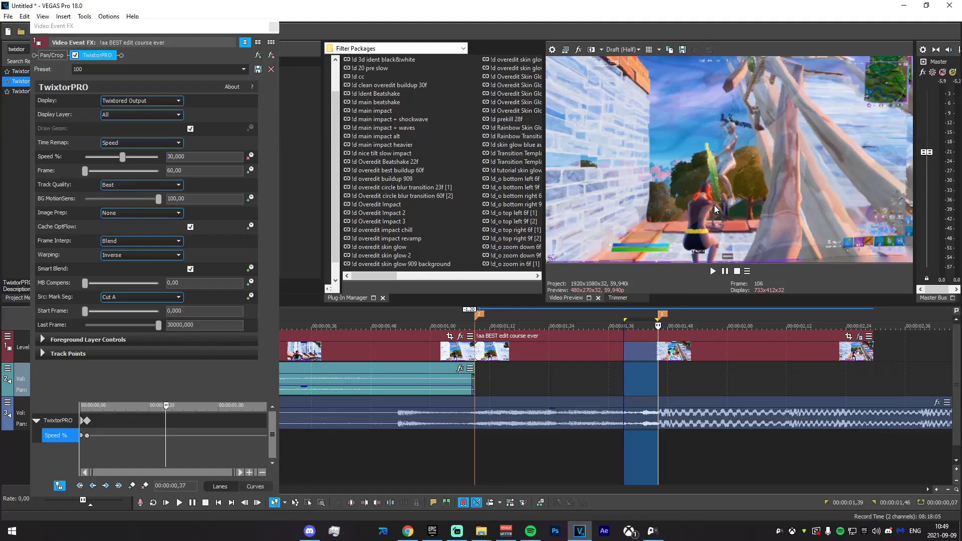
mouse_move(654, 380)
mouse_down()
mouse_move(816, 387)
mouse_move(581, 384)
mouse_up()
click(485, 384)
scroll(138, 439, up, 3)
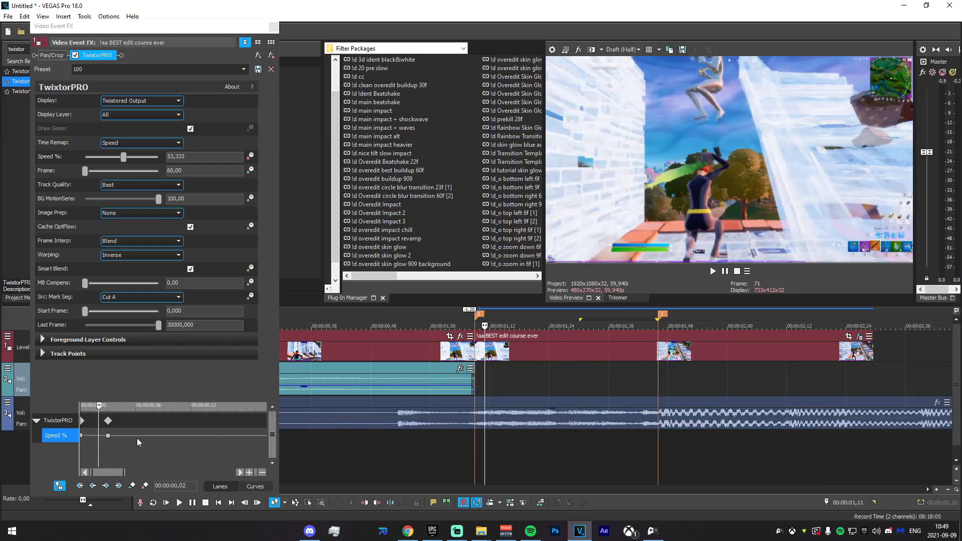
Step: Set the TwixtorPRO Speed % keyframe three frames into the second gameplay section to 45
double_click(108, 435)
scroll(320, 427, up, 1)
text(45)
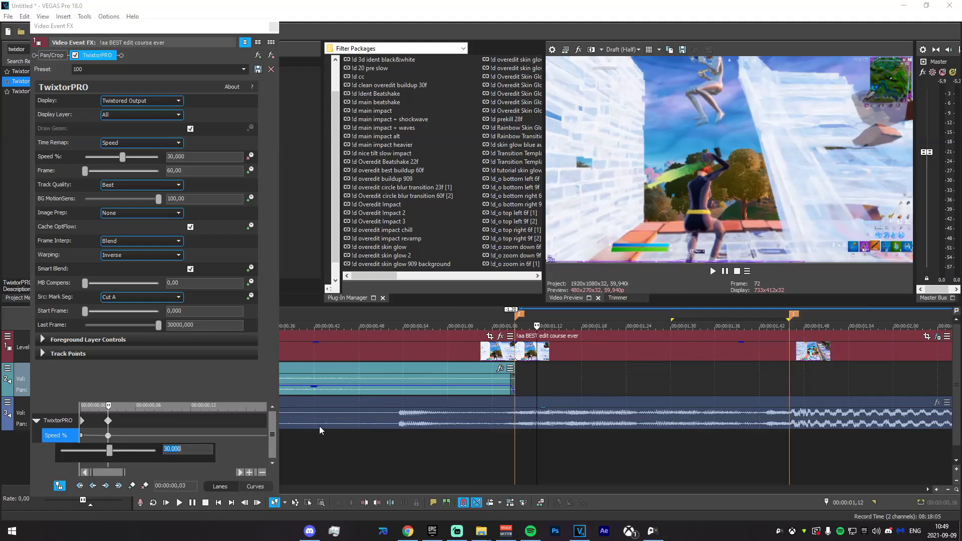
key(Return)
Step: Add a TwixtorPRO Speed % keyframe at 00:00:01,42, four frames before the 00:00:01,46 marker
drag(600, 402, 789, 383)
click(786, 353)
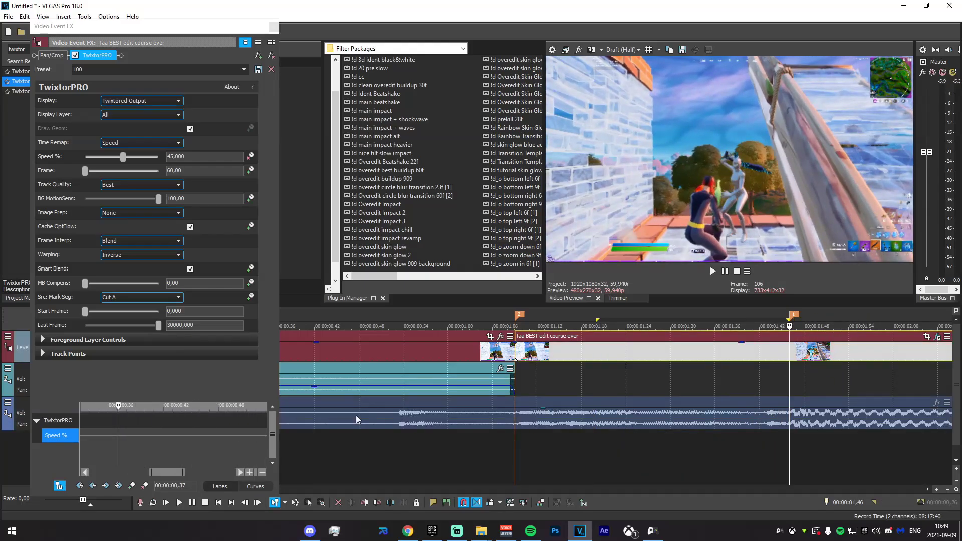
scroll(191, 443, down, 1)
key(Left)
key(Left)
key(Left)
key(Left)
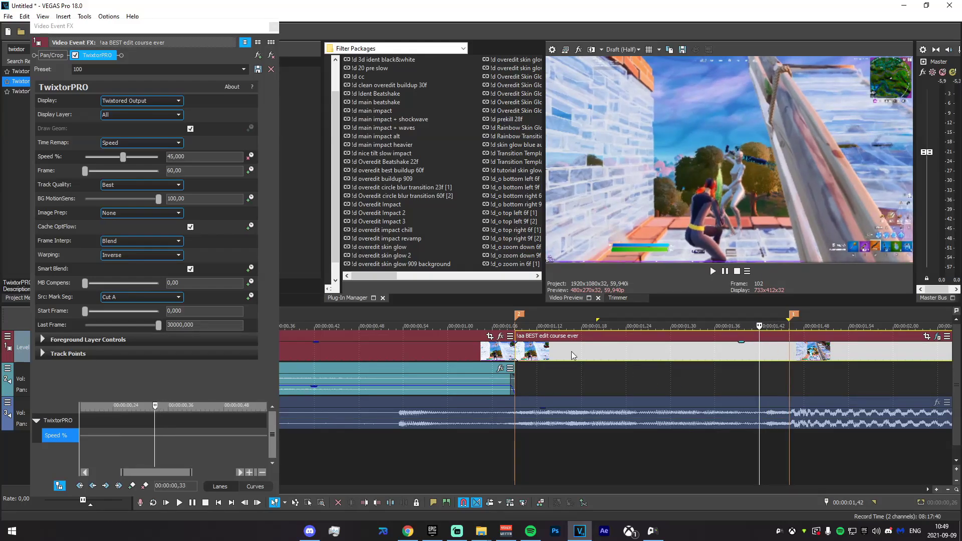
click(132, 486)
Step: Raise Speed % to about 619 at the 00:00:01,46 marker and set it to 50 one frame after the marker
click(792, 357)
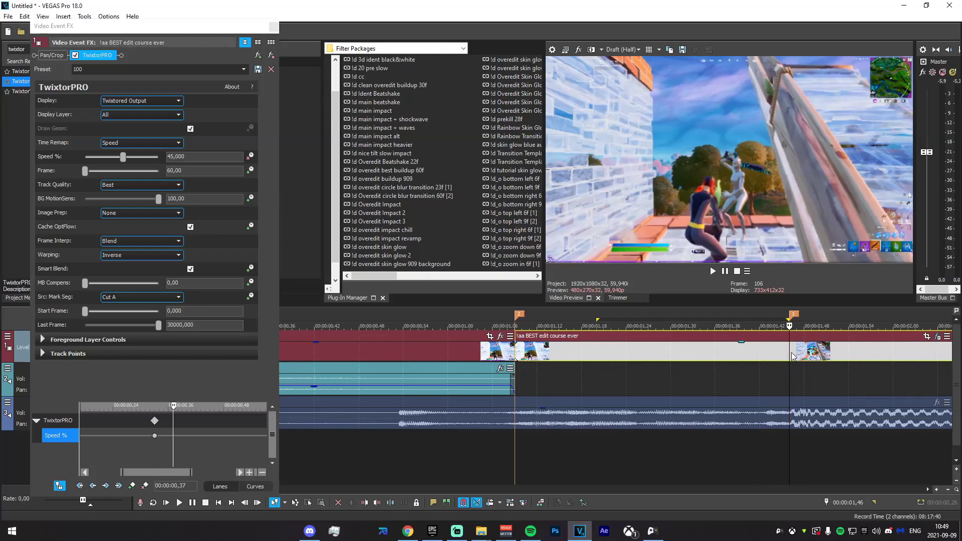
drag(122, 157, 145, 163)
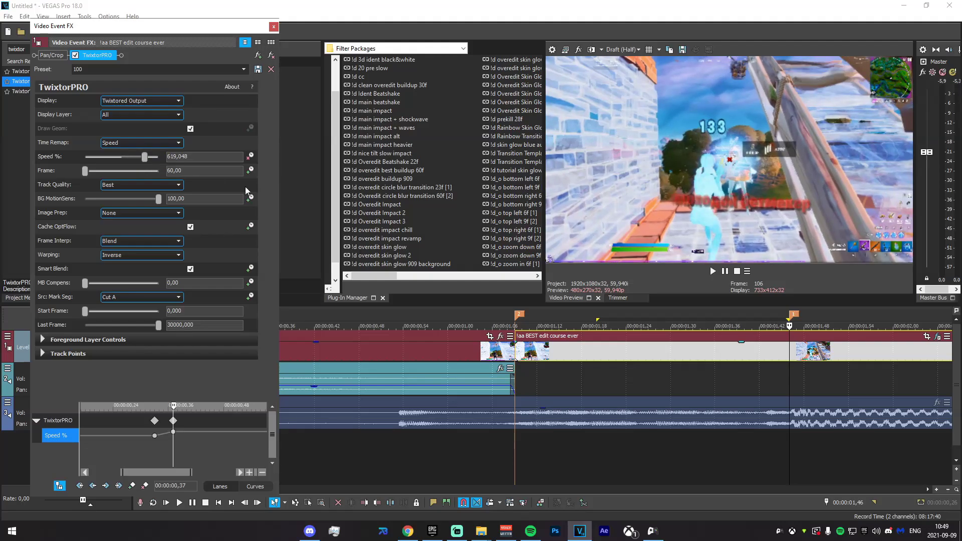
click(796, 352)
drag(209, 156, 110, 163)
text(50)
key(Return)
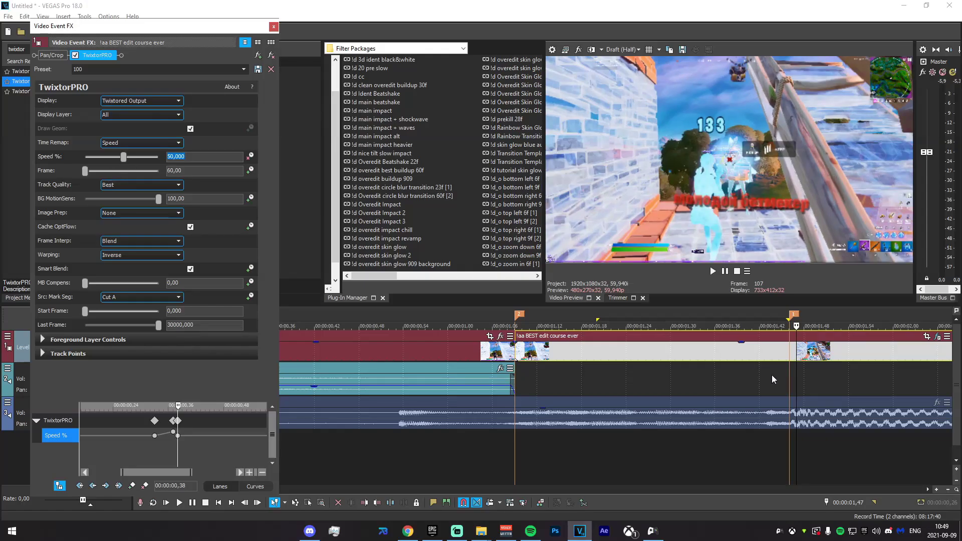
Step: Raise the Speed % keyframe at the 00:00:01,46 marker to about 728 and close the effect settings
mouse_move(796, 372)
mouse_down()
mouse_move(864, 380)
mouse_move(789, 379)
mouse_up()
click(790, 379)
drag(144, 159, 145, 160)
click(832, 377)
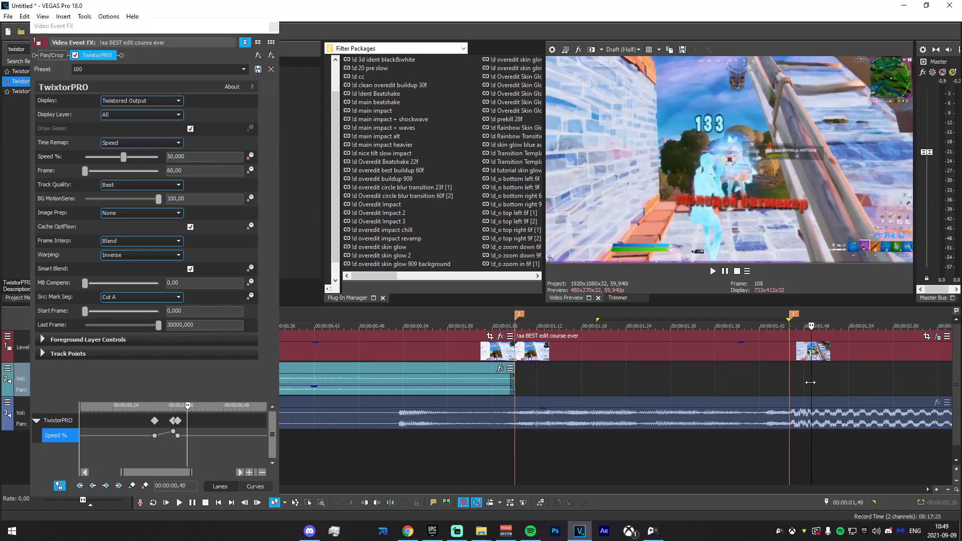
drag(829, 376, 789, 374)
drag(148, 157, 150, 157)
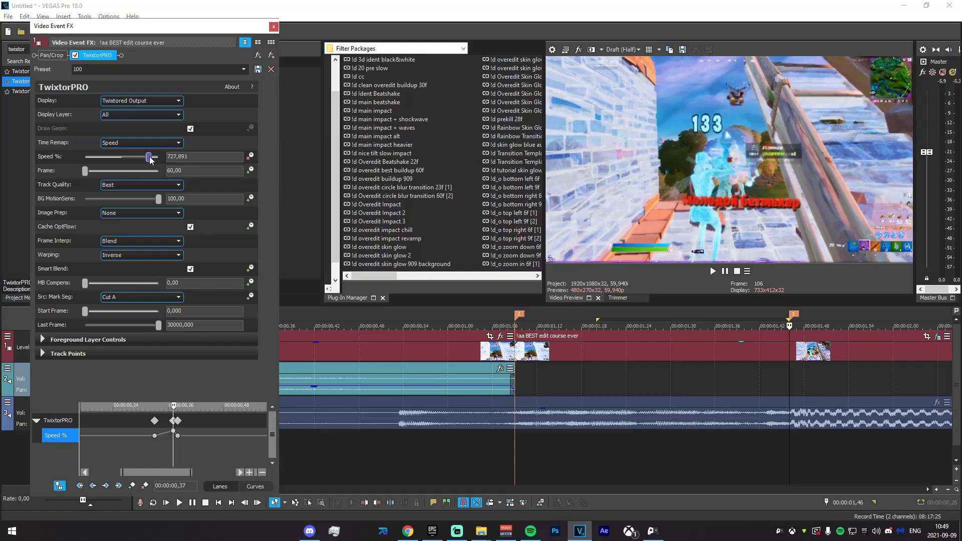
click(273, 27)
Step: Select the timeline range of the second gameplay section, from 00:00:01,09 to 00:00:02,30, and open the Render As dialog
scroll(551, 462, down, 3)
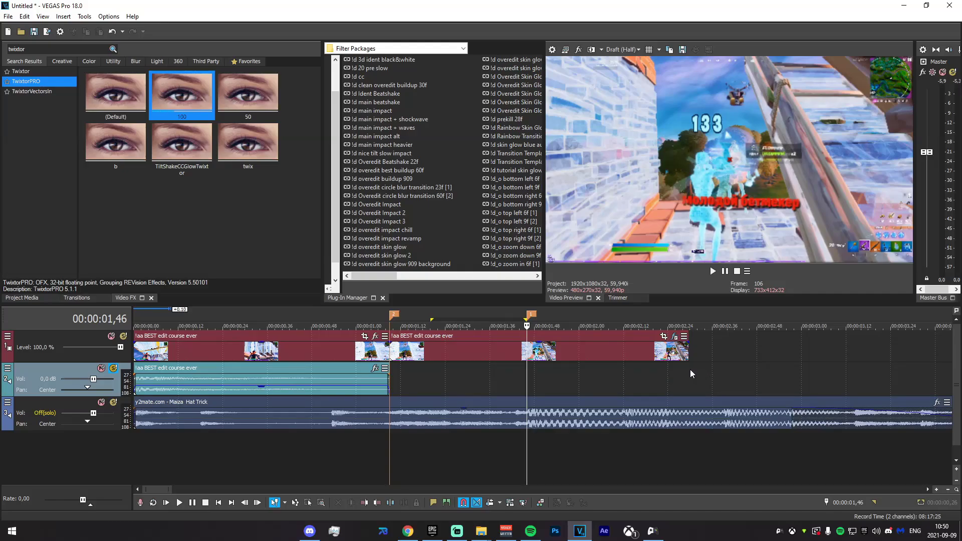
drag(687, 368, 389, 370)
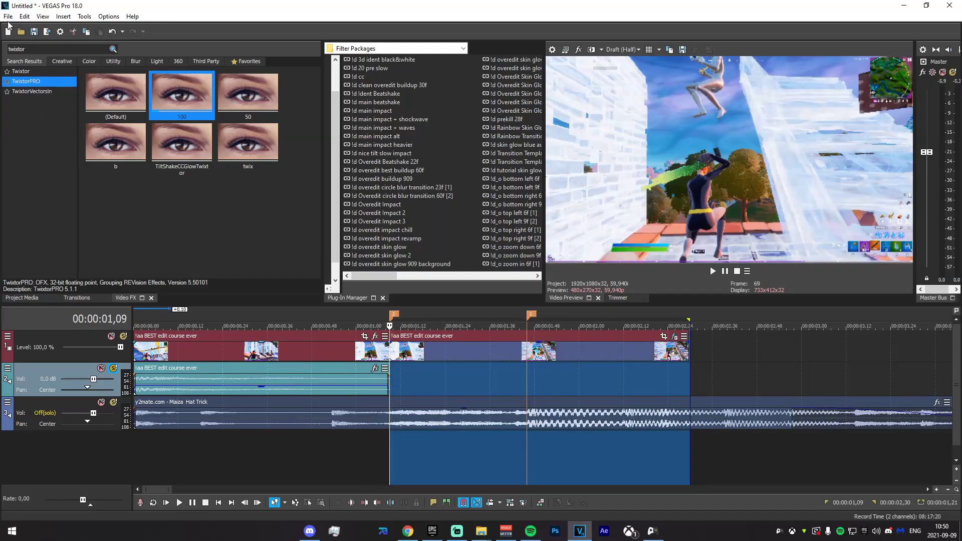
click(9, 16)
click(31, 104)
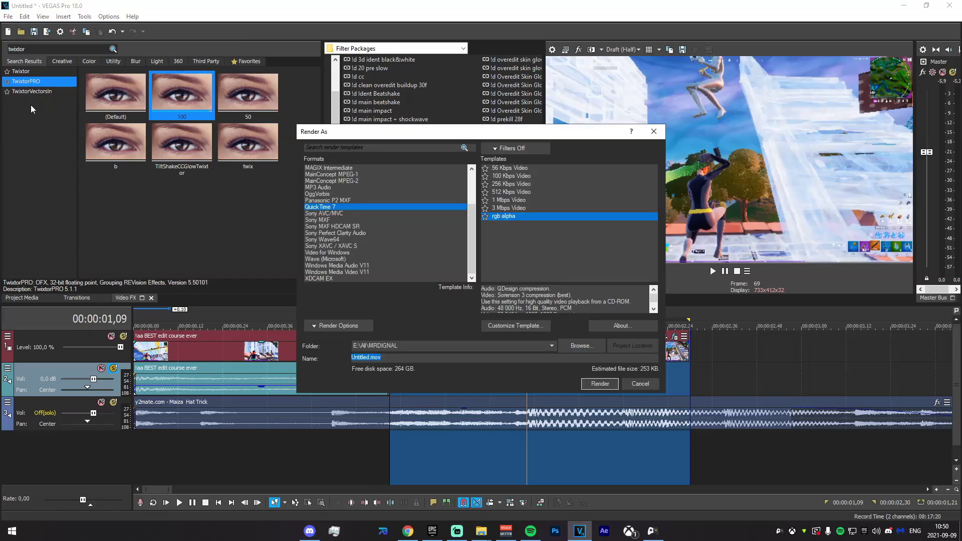
Step: Choose MAGIX AVC/AAC MP4 as the render format
scroll(325, 274, up, 3)
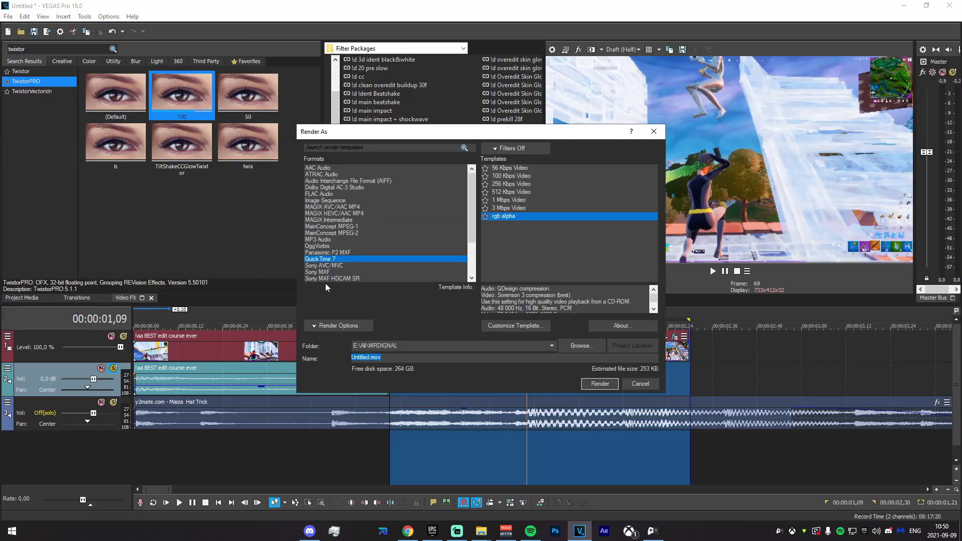
click(352, 207)
scroll(505, 191, down, 3)
scroll(570, 212, up, 3)
Step: Customize the Internet UHD 2160p 59.94 fps template to a 1920 × 1080 frame size and render the selection as 909 twixtor 1
click(513, 325)
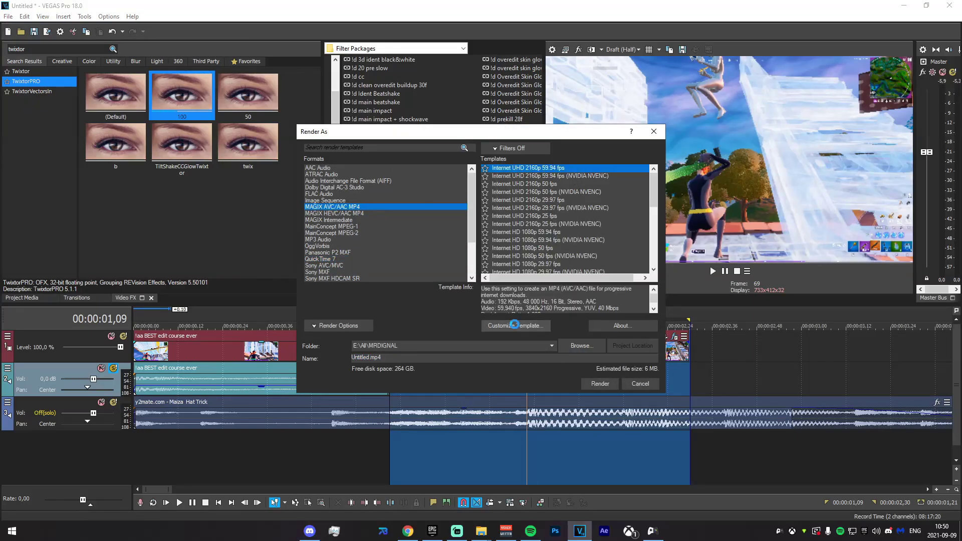
click(465, 187)
click(464, 195)
text(1920)
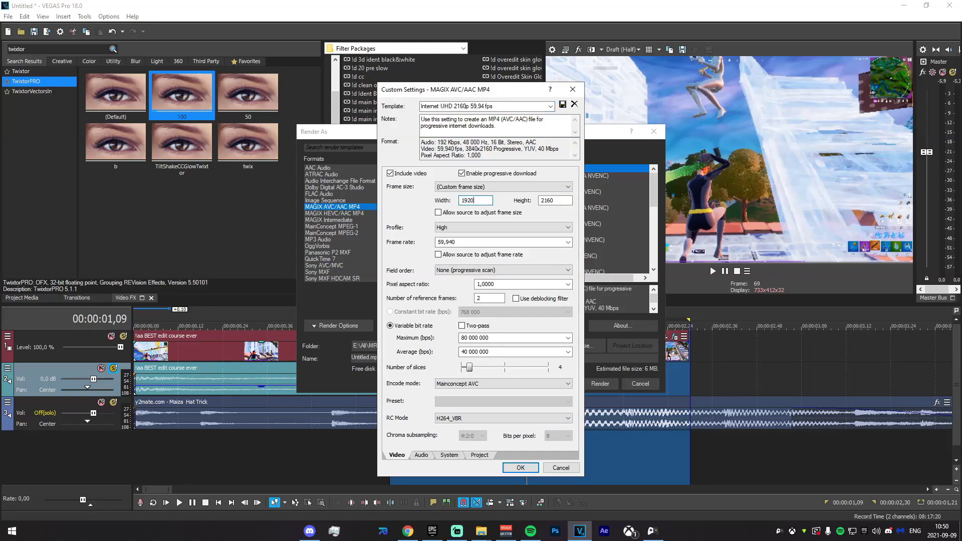
key(Tab)
text(1080)
key(Return)
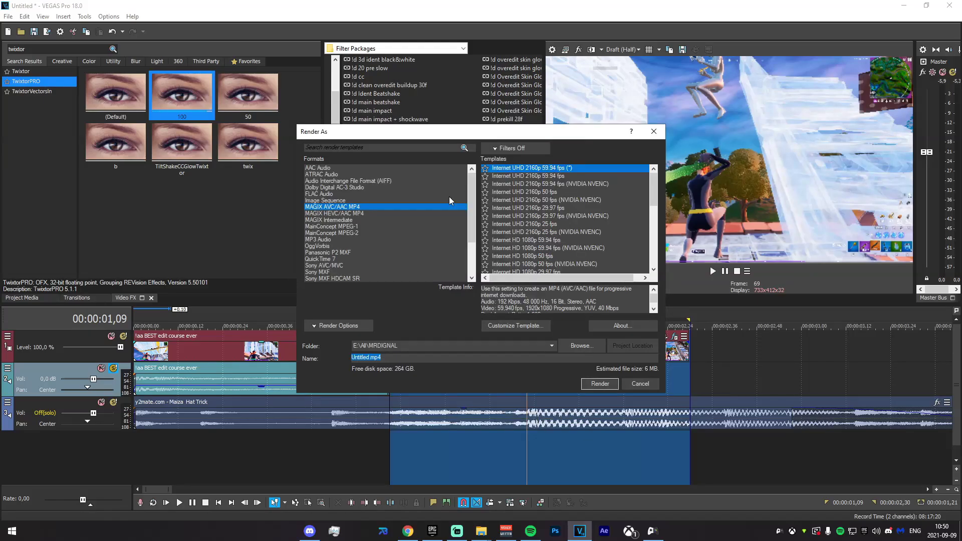
text(9)
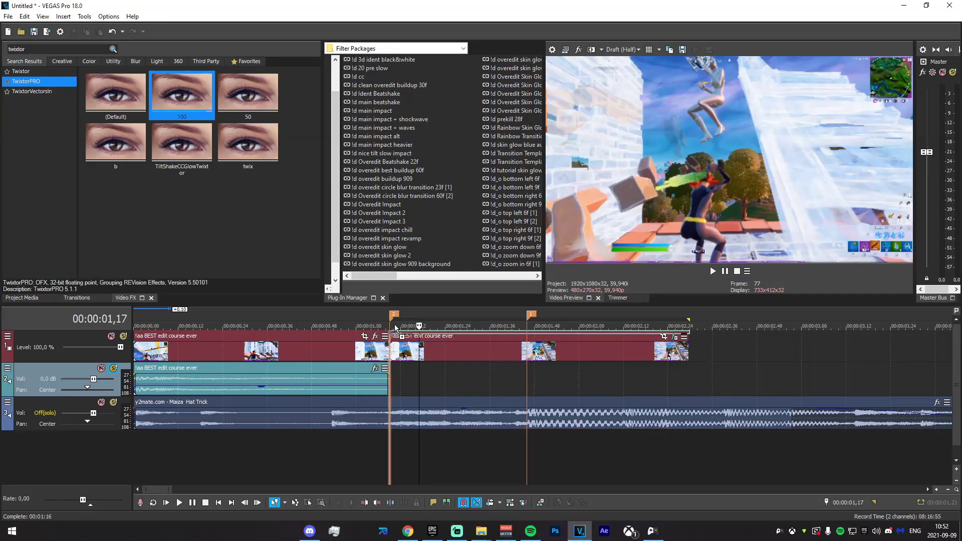
Step: Delete the audio track of the rendered 909 twixtor 1 clip and turn off solo on the gameplay audio track
right_click(701, 386)
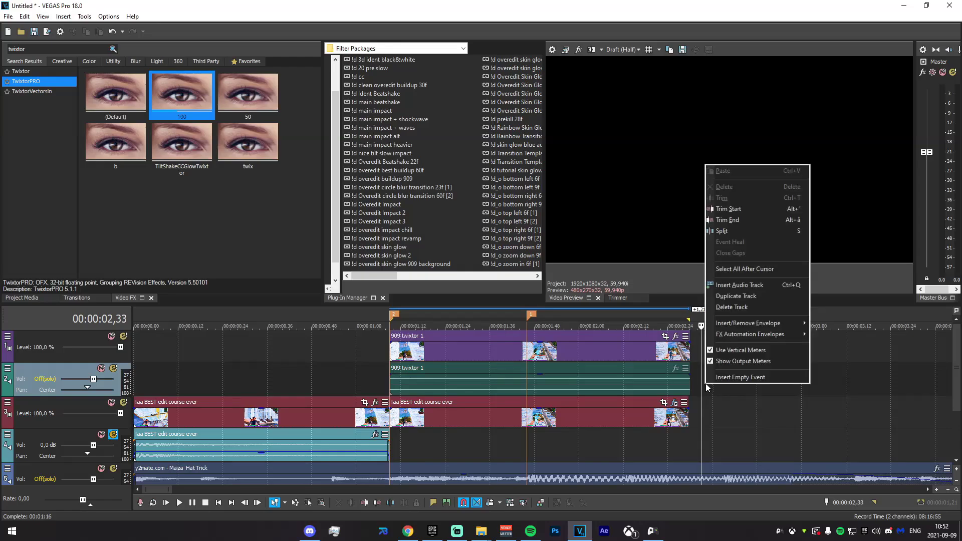
click(734, 307)
click(113, 402)
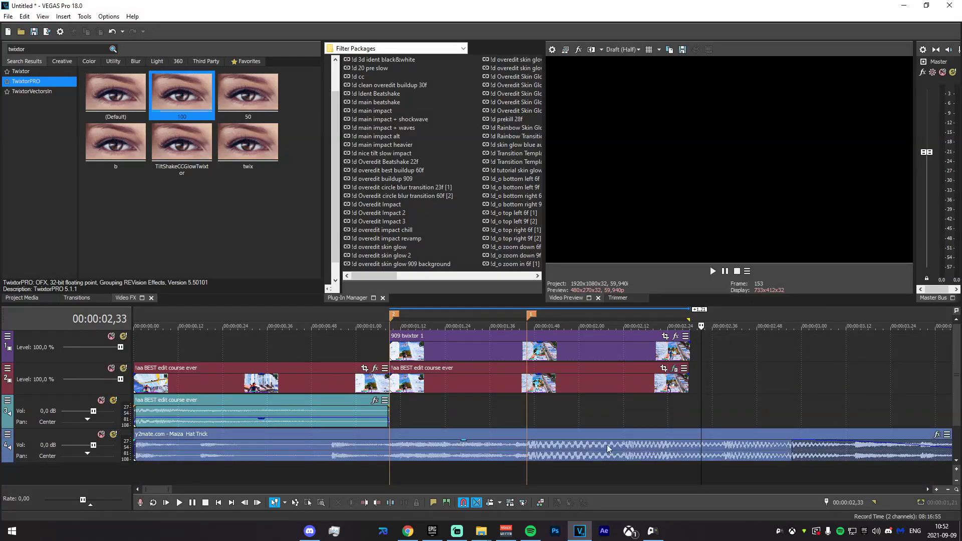
mouse_move(393, 414)
mouse_down()
mouse_move(530, 413)
mouse_move(389, 416)
mouse_up()
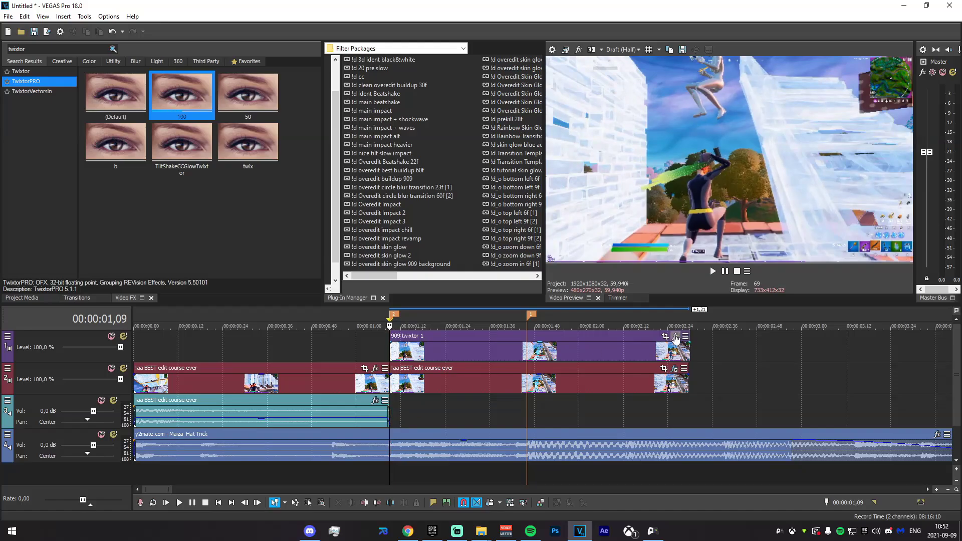
click(675, 336)
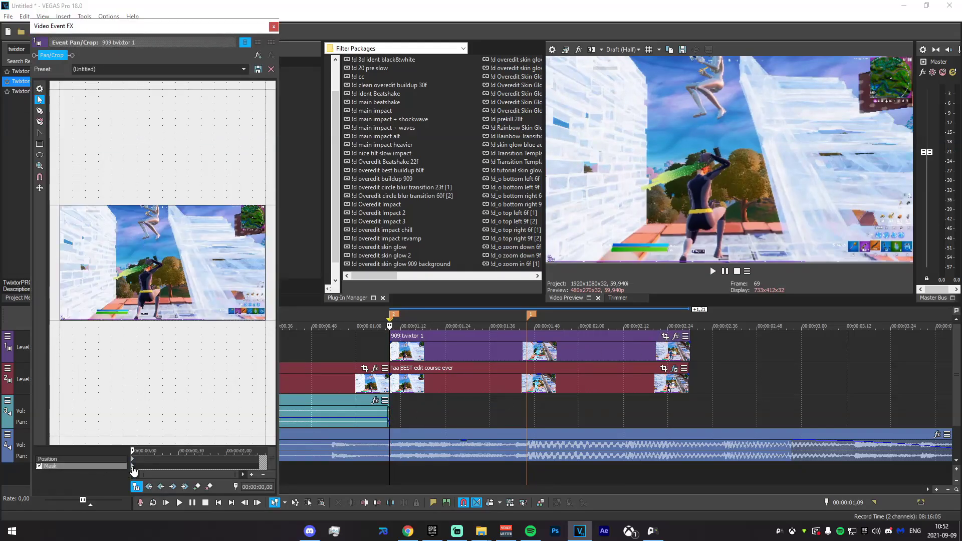
drag(279, 425, 625, 410)
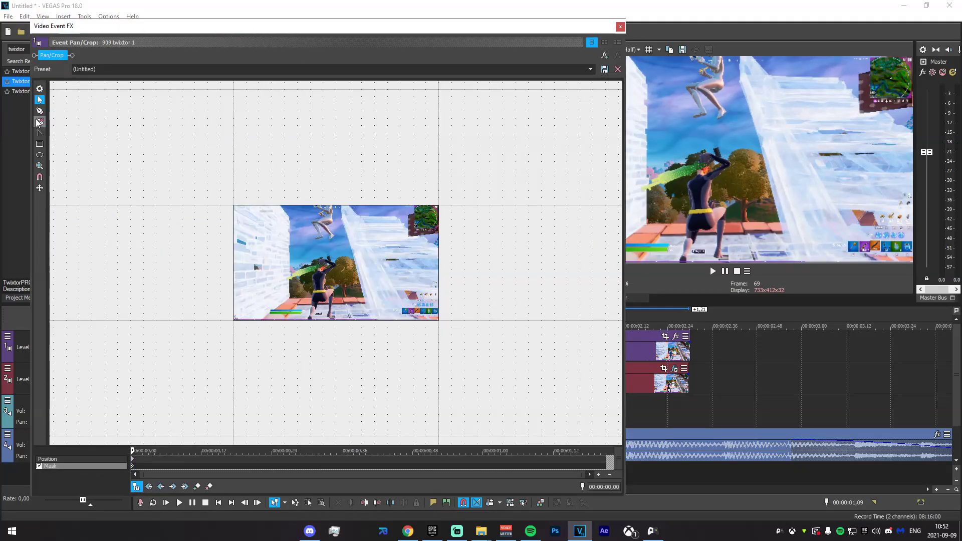
click(38, 120)
scroll(264, 354, up, 8)
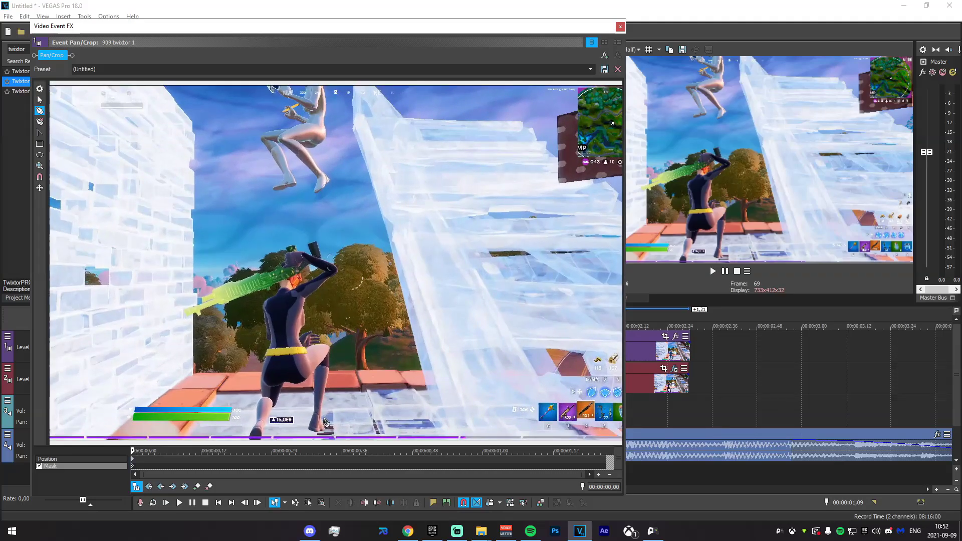
drag(148, 454, 58, 437)
click(620, 27)
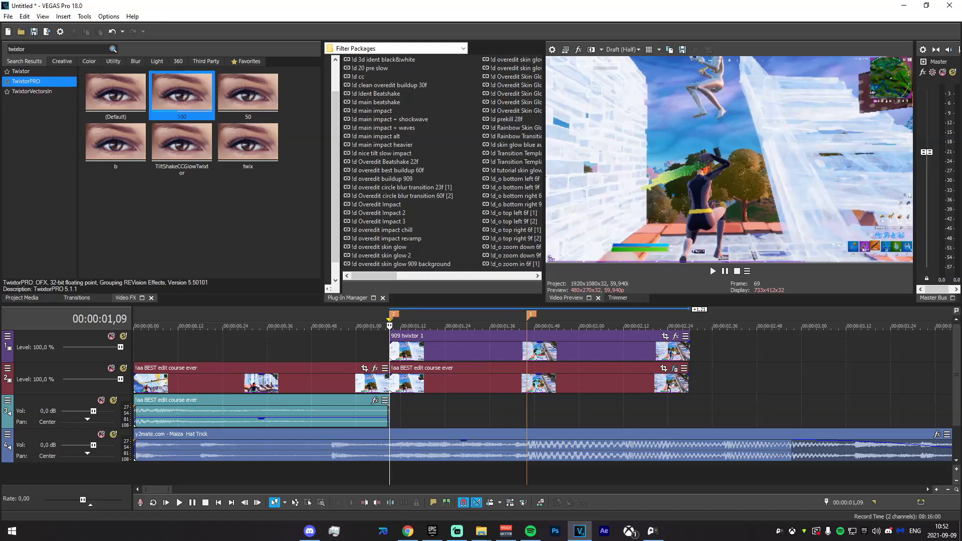
Step: Bring the mask 909 clip from File Explorer onto a new top track at the 00:00:01,09 marker and delete its audio track
key(alt+Tab)
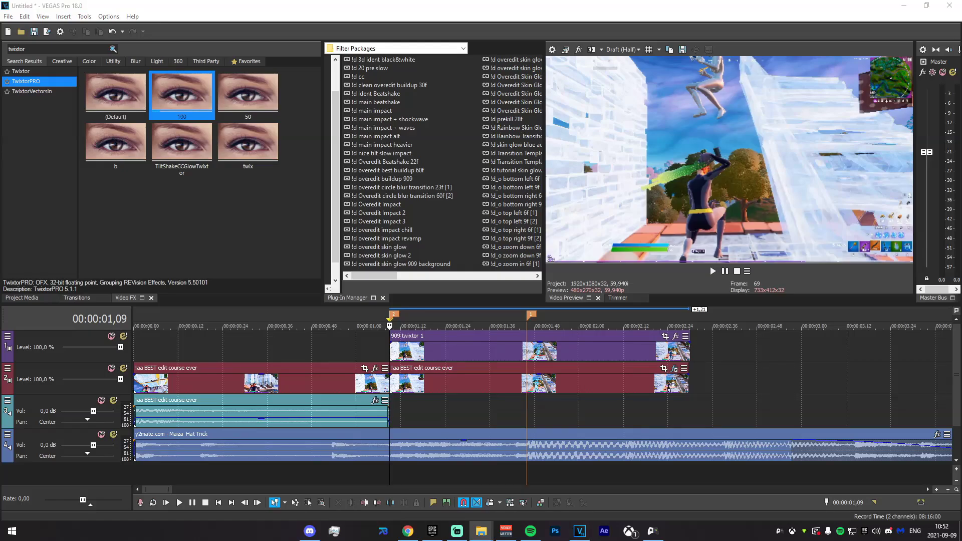
drag(608, 353, 397, 328)
click(474, 358)
right_click(537, 386)
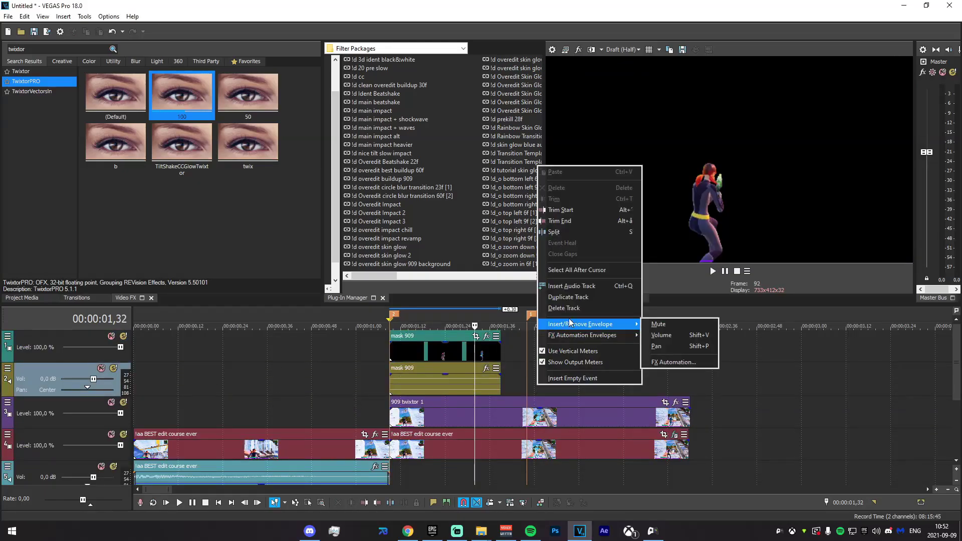
click(569, 319)
Step: Set the alpha channel of the mask 909 clip to Straight (unmatted) in its media properties
right_click(428, 353)
click(397, 354)
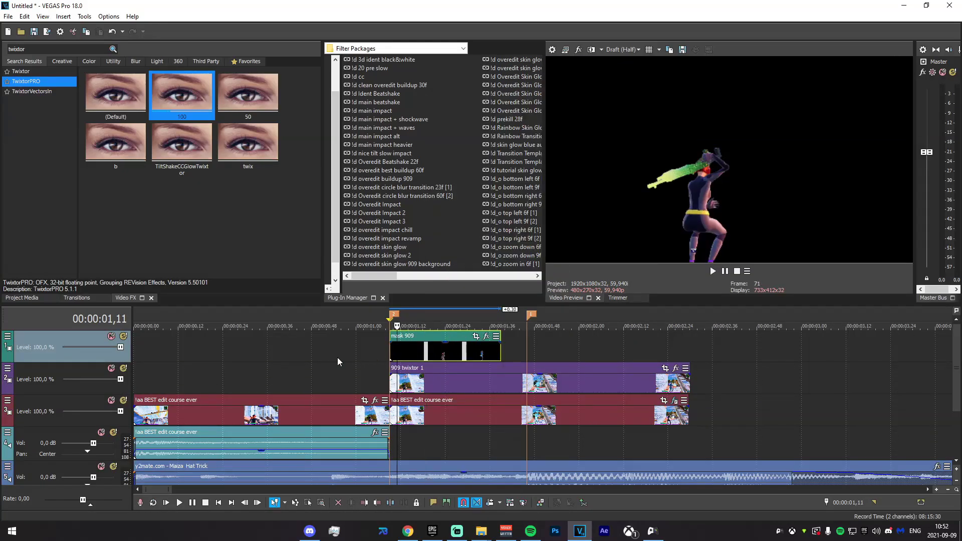
right_click(428, 348)
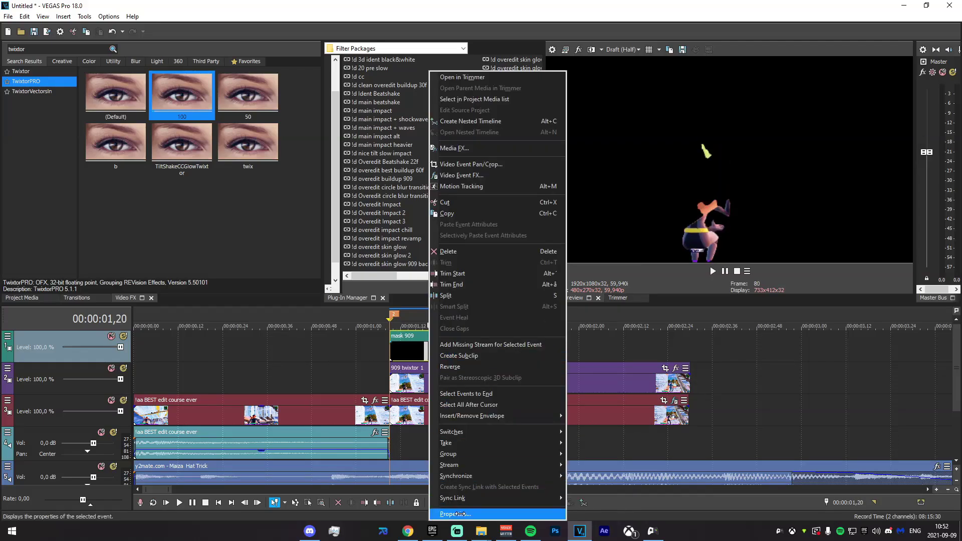
click(451, 510)
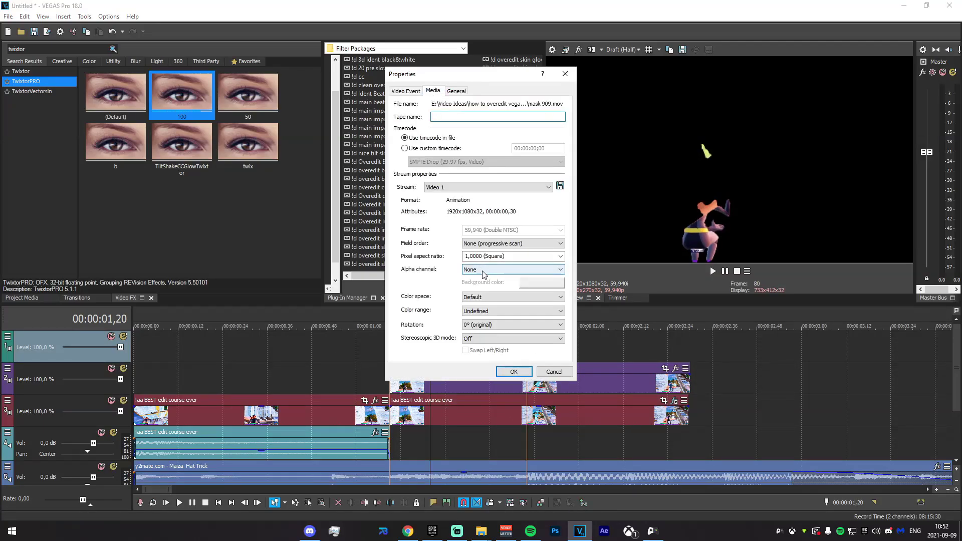
click(482, 274)
click(498, 298)
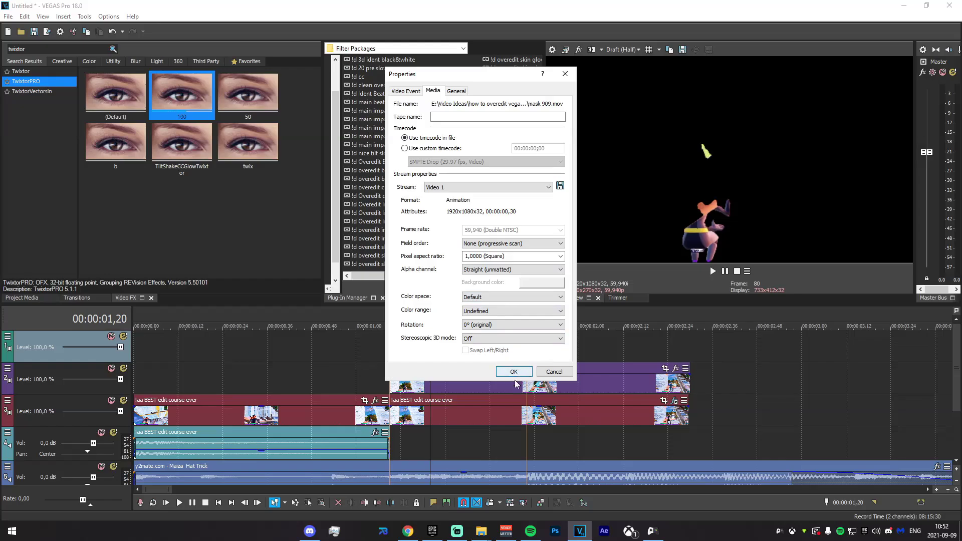
click(512, 371)
Step: Examine how the start of the mask 909 clip lines up with the gameplay split at the 00:00:01,09 marker
drag(359, 361, 391, 361)
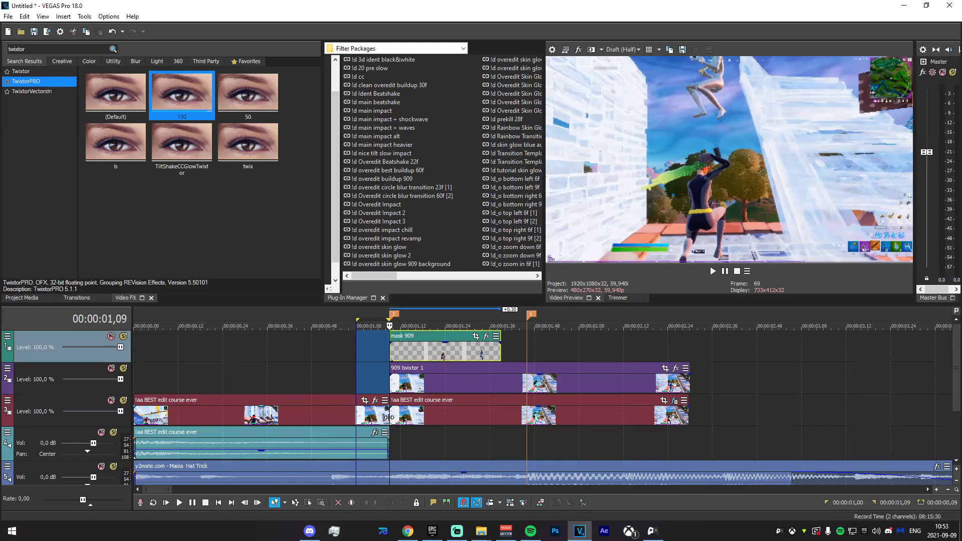
click(387, 418)
drag(357, 357, 389, 354)
click(390, 354)
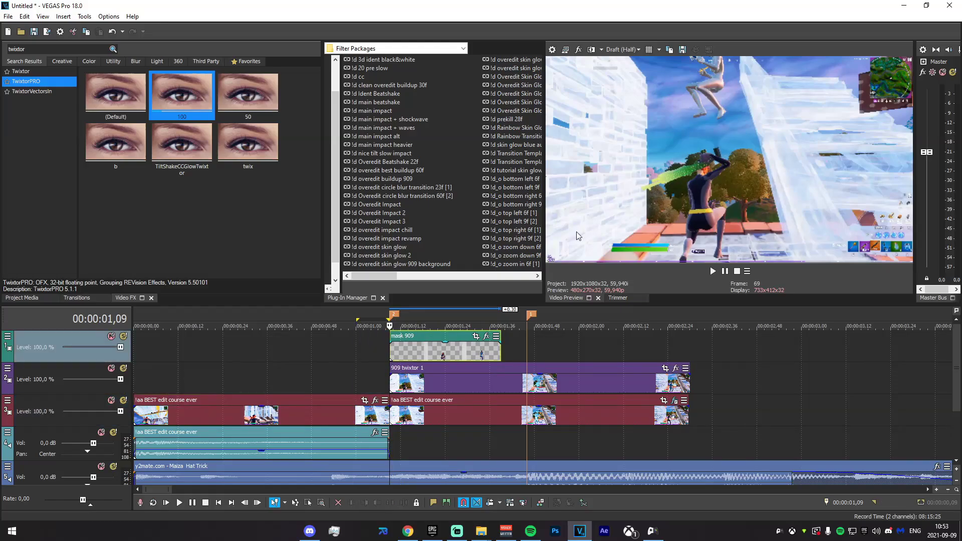
scroll(419, 456, up, 3)
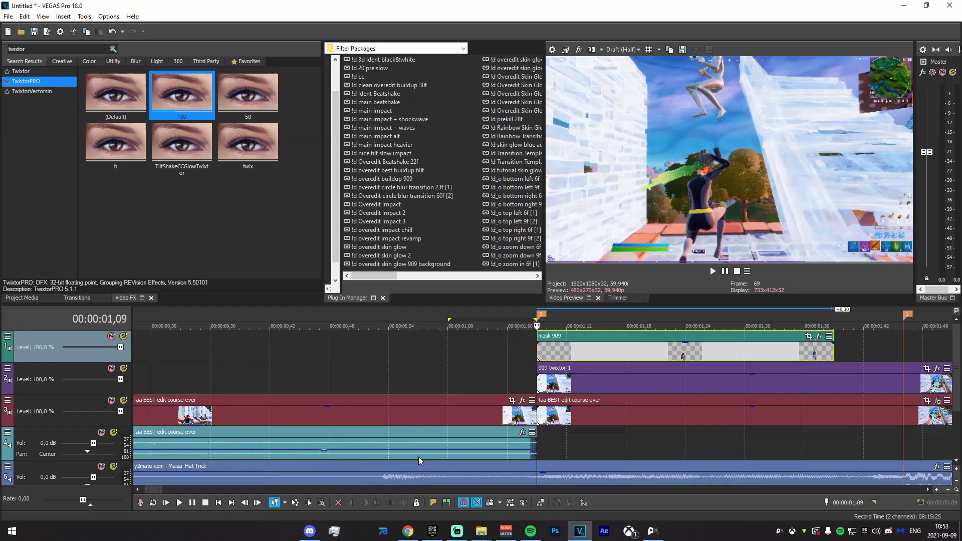
click(541, 421)
drag(510, 379, 542, 358)
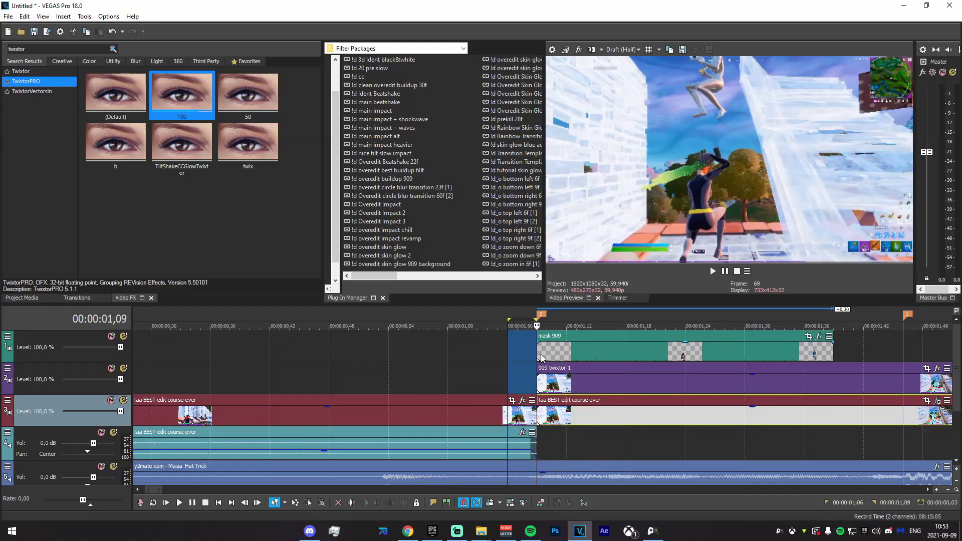
click(541, 358)
scroll(460, 408, down, 3)
scroll(741, 339, up, 2)
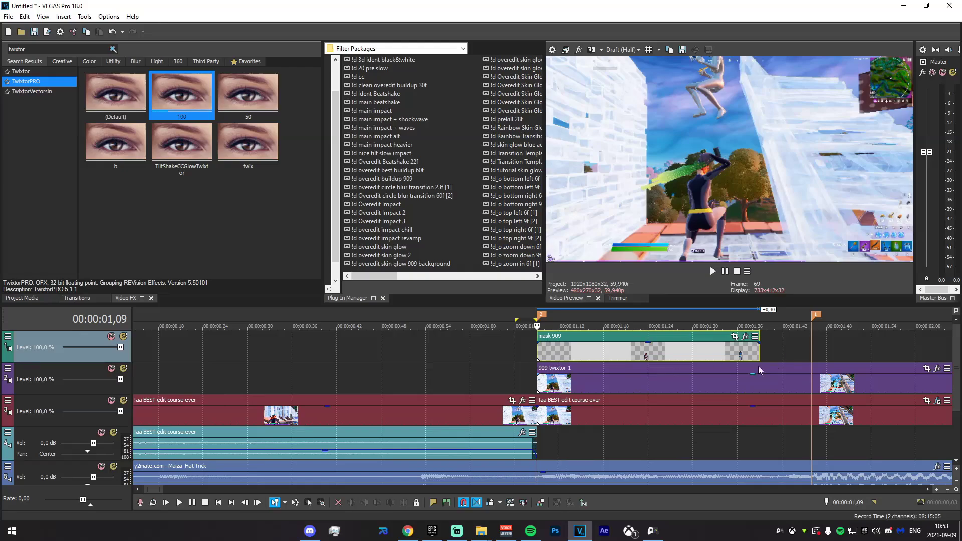
click(539, 420)
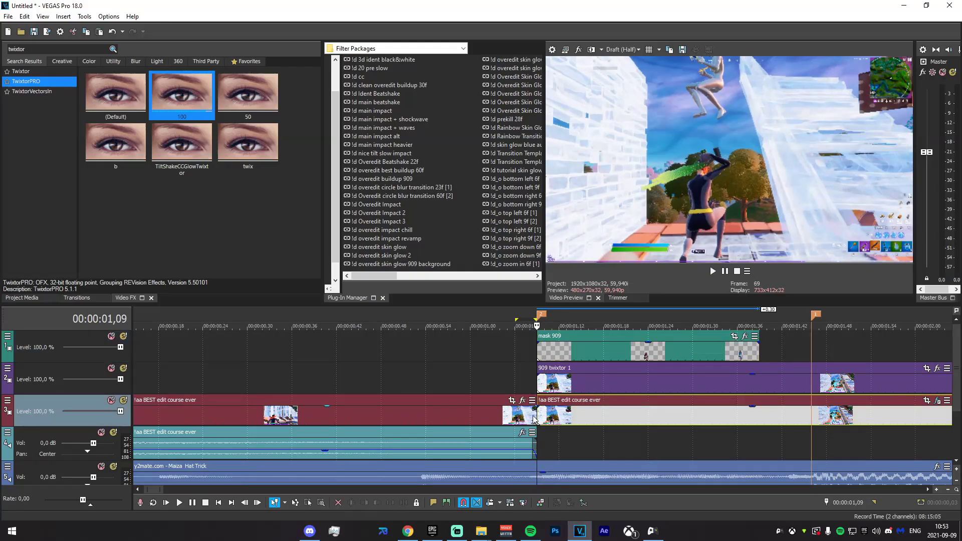
Step: Paste the gameplay clip's event attributes onto the mask 909 clip and extend its end to the 00:00:01,46 marker
right_click(538, 351)
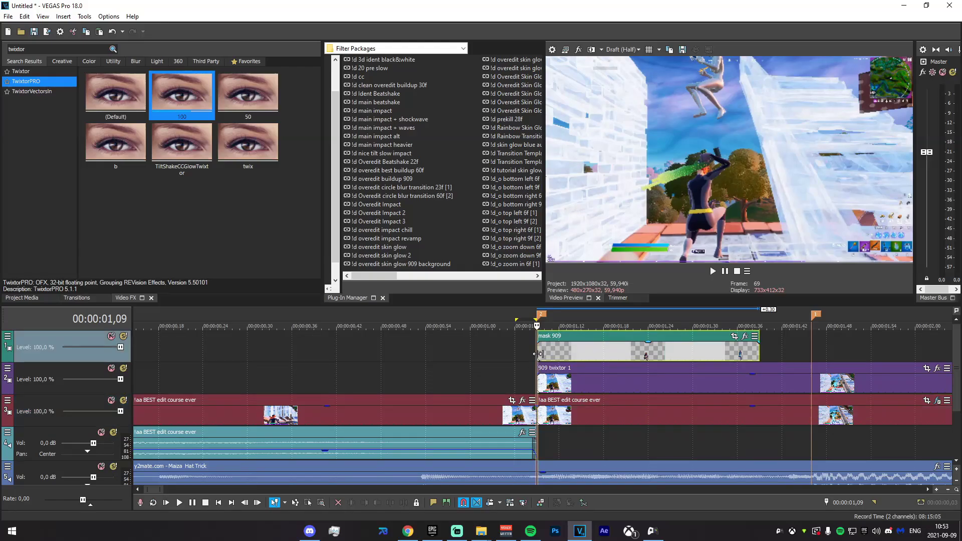
click(610, 226)
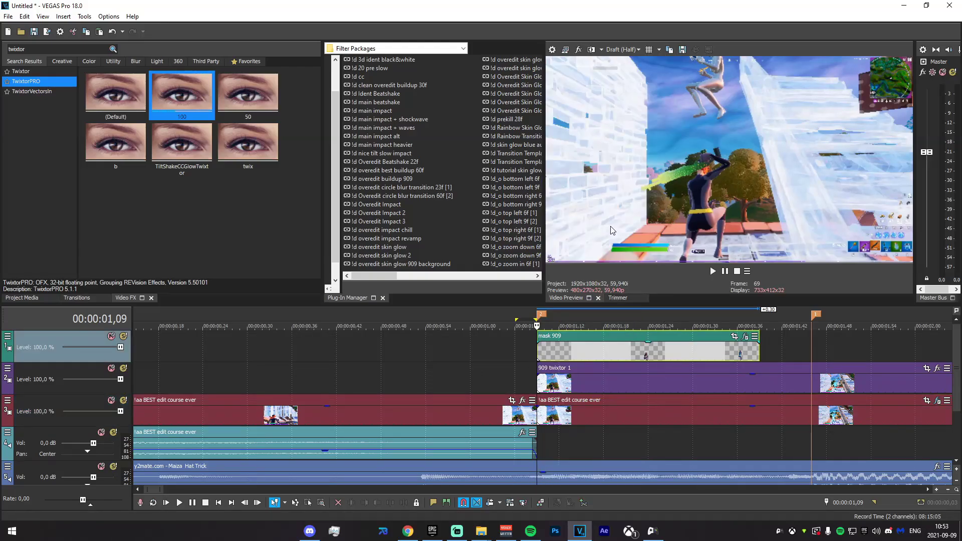
scroll(603, 367, down, 2)
scroll(629, 356, left, 2)
click(656, 347)
drag(624, 349, 658, 348)
drag(591, 458, 492, 463)
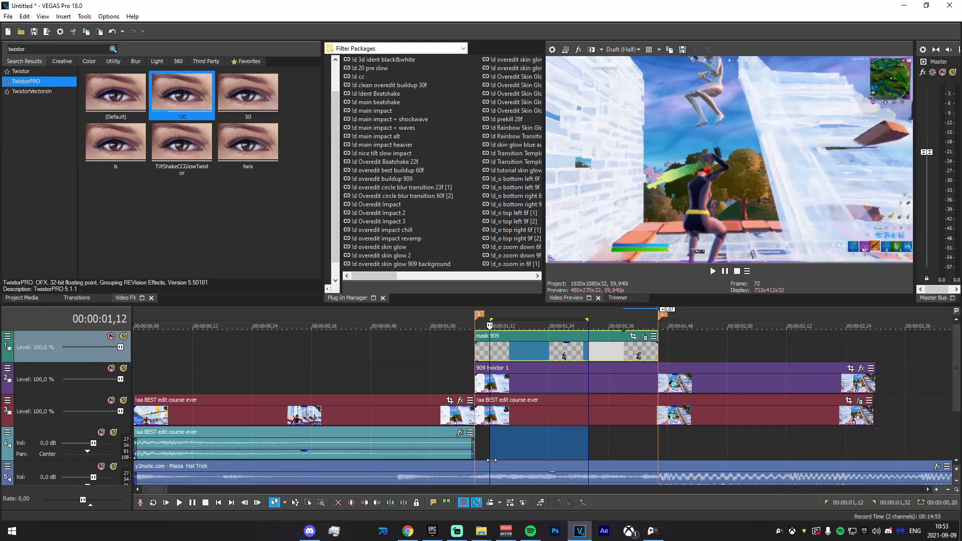
click(492, 463)
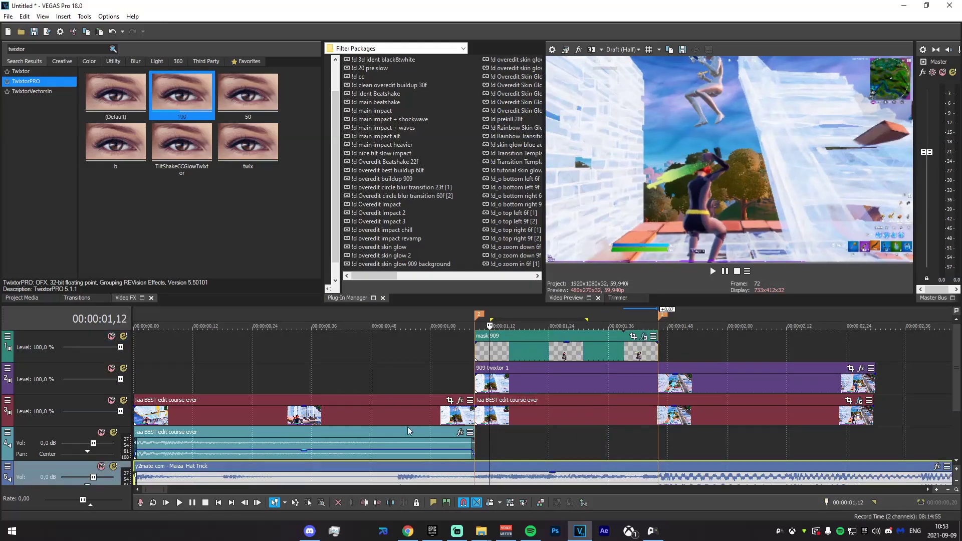
Step: Solo the mask 909 track and set up a QuickTime 7 render of its 00:00:01,09 to 00:00:01,46 range with the rgb alpha template
click(123, 336)
drag(660, 352, 477, 354)
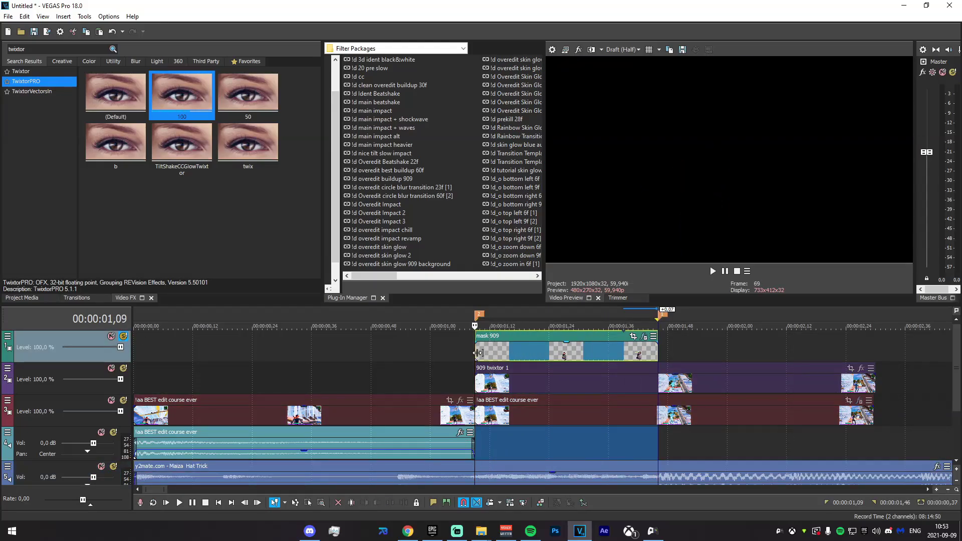
click(8, 16)
click(20, 104)
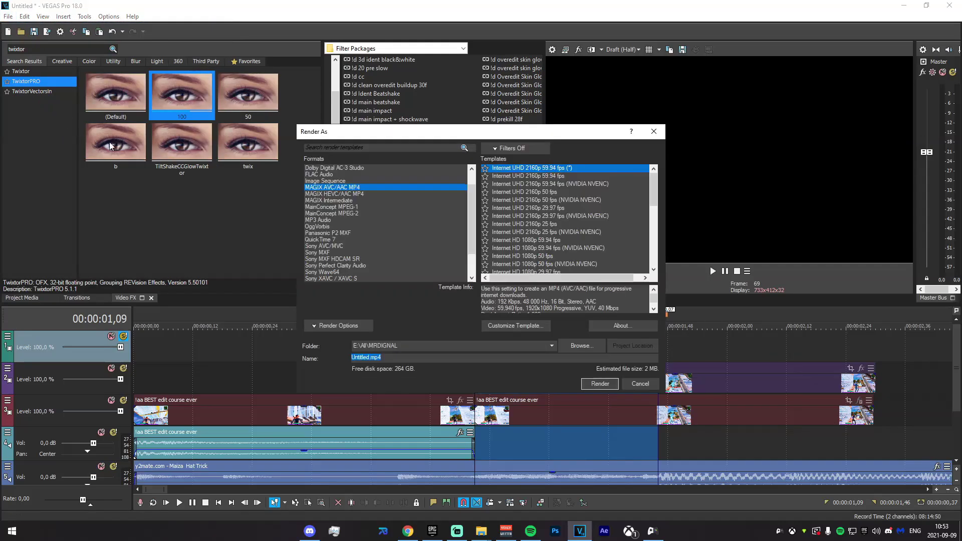
click(342, 239)
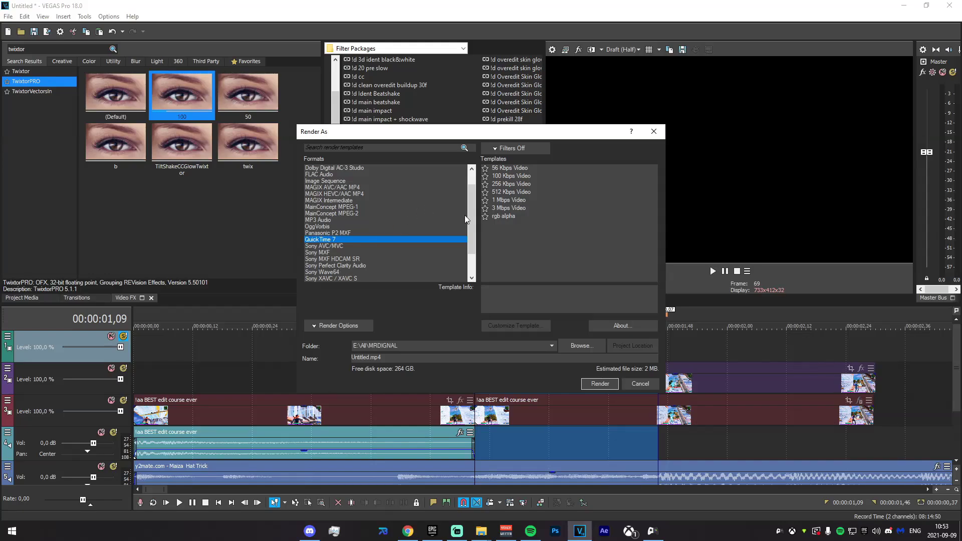
click(503, 216)
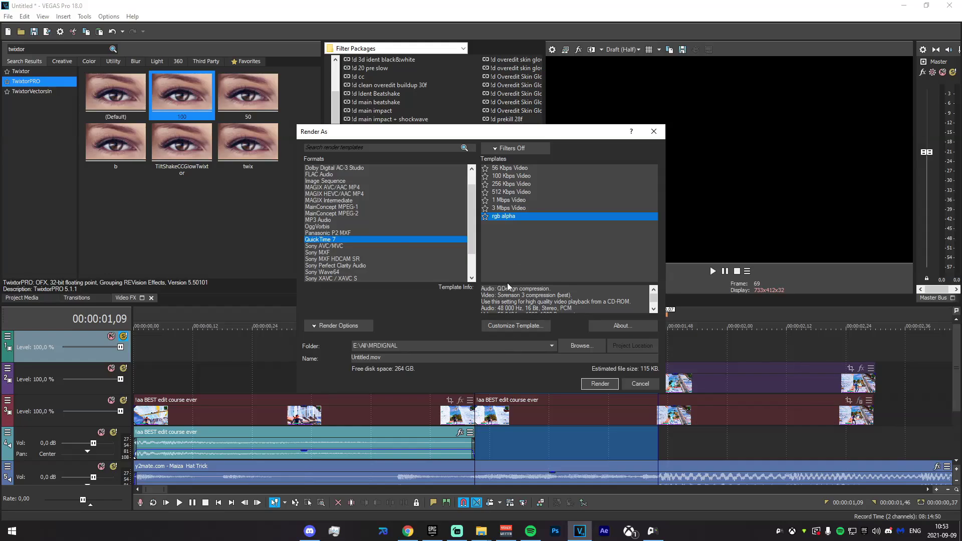
Step: Check the rgb alpha template's video and audio settings, and render the soloed mask as 909 mask 1
click(509, 325)
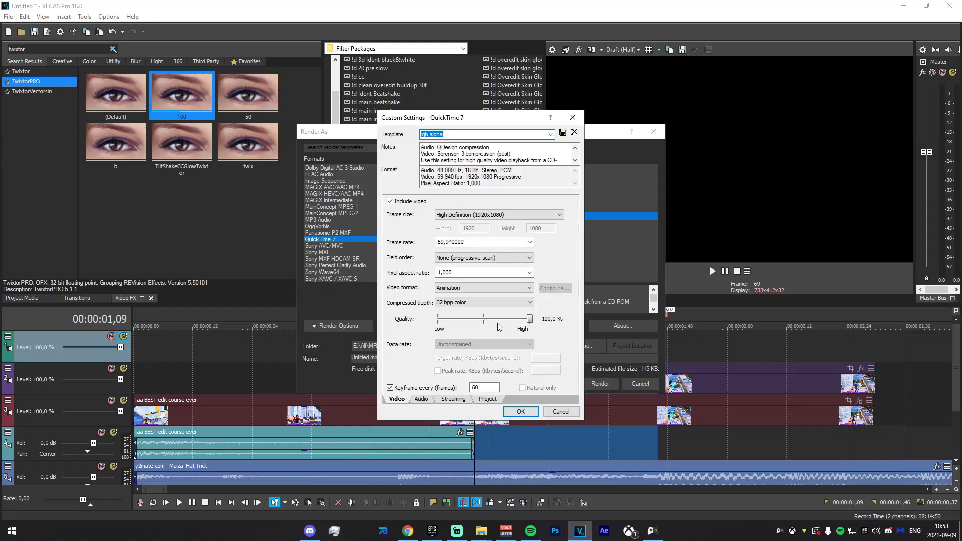
click(422, 400)
click(396, 399)
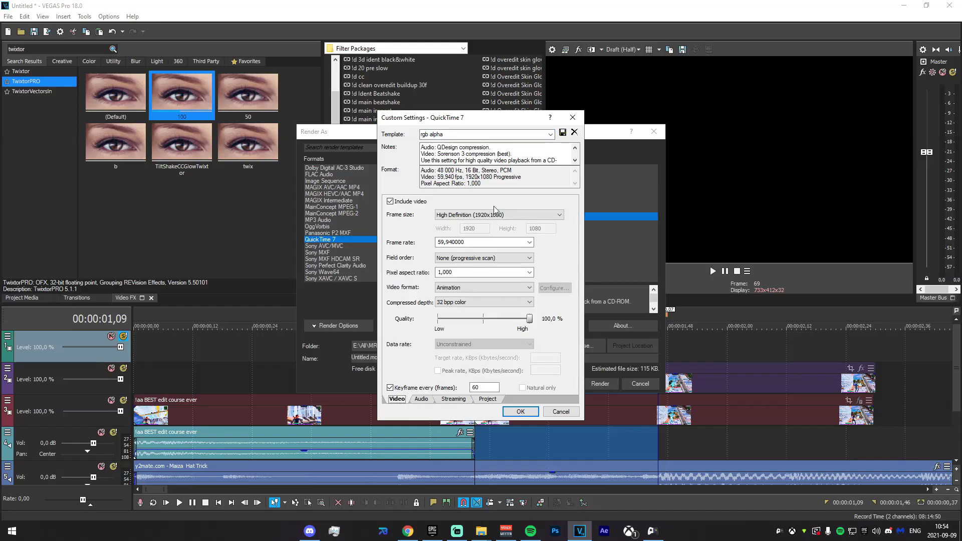
click(511, 411)
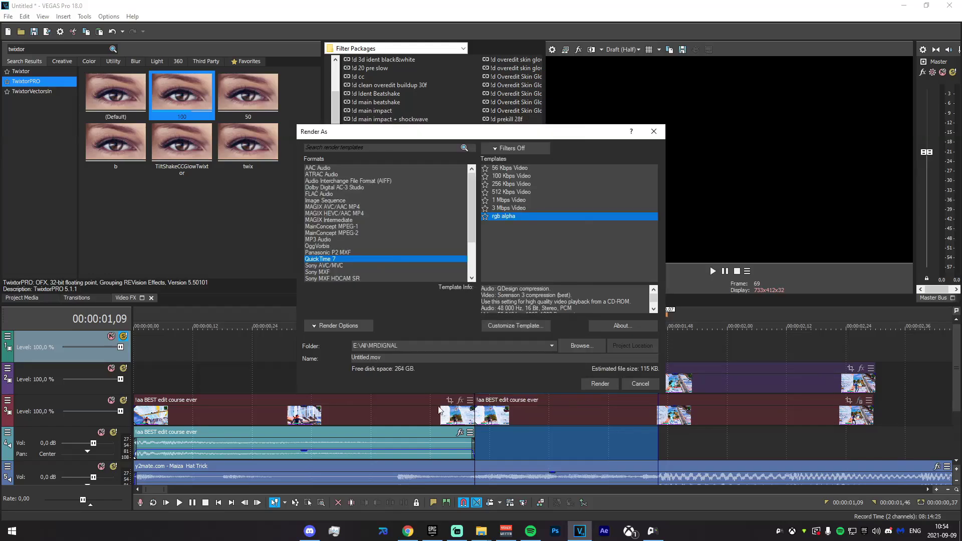
text(909 mask 1)
click(593, 384)
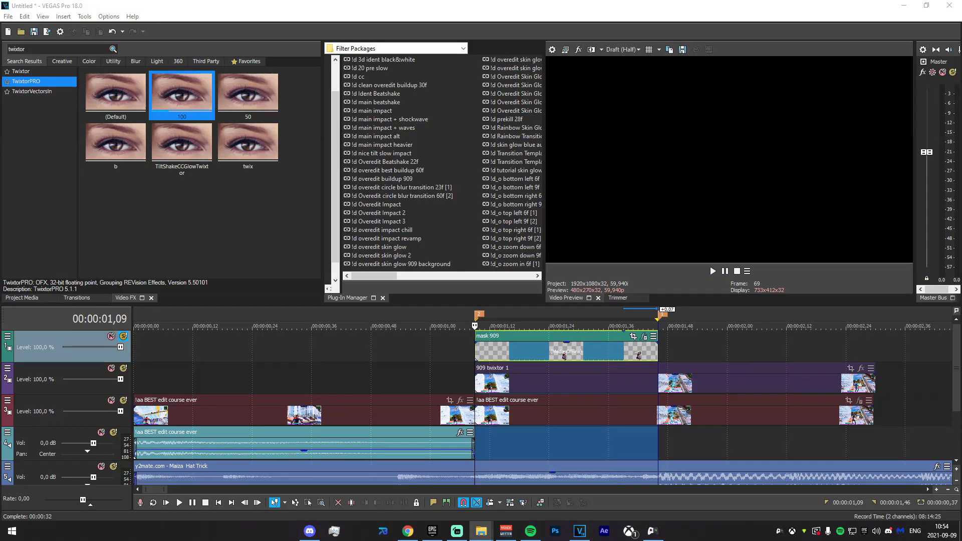
Step: Delete the audio track of the rendered 909 mask 1 clip and the original mask 909 track
right_click(700, 380)
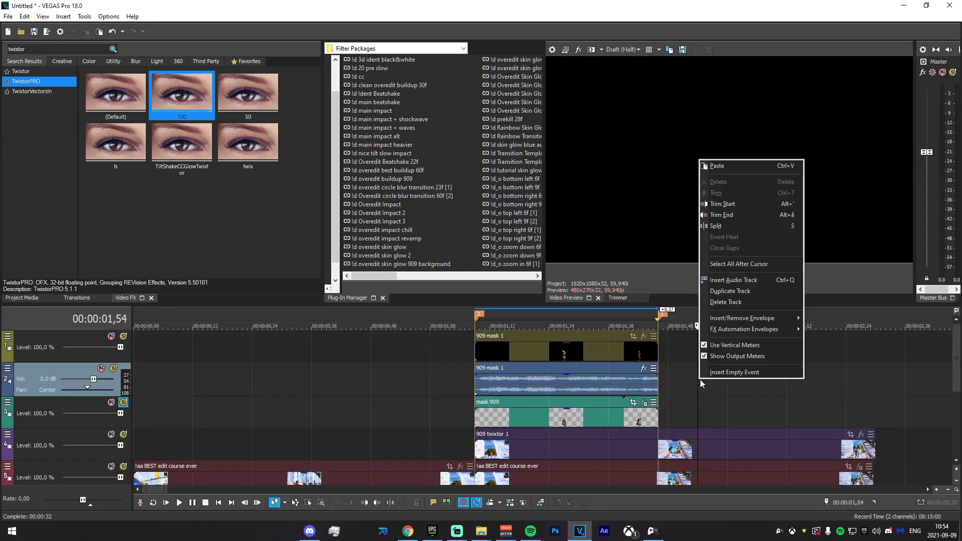
click(736, 302)
right_click(673, 383)
click(723, 298)
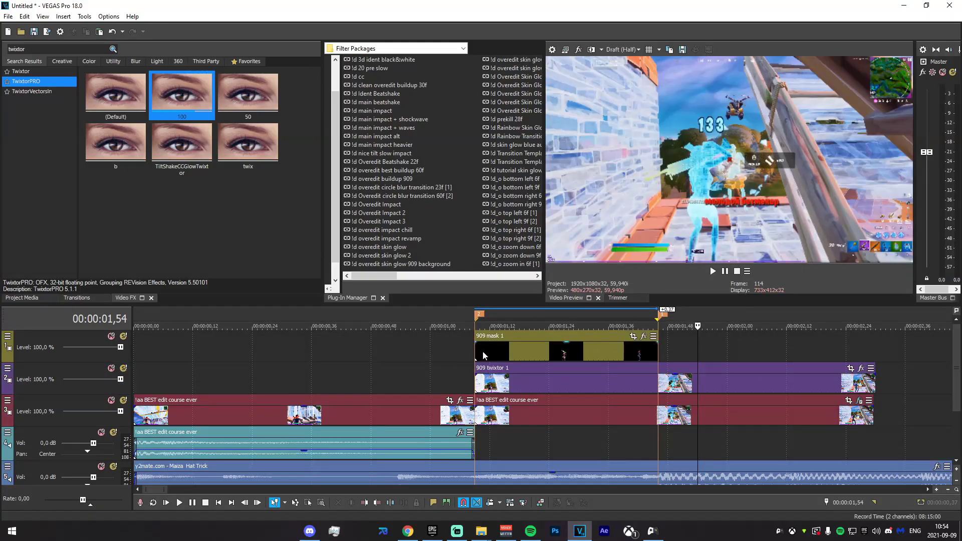
Step: Set the alpha channel of the 909 mask 1 clip to Straight (unmatted) and check the overlay over the gameplay
right_click(483, 351)
click(528, 516)
click(433, 91)
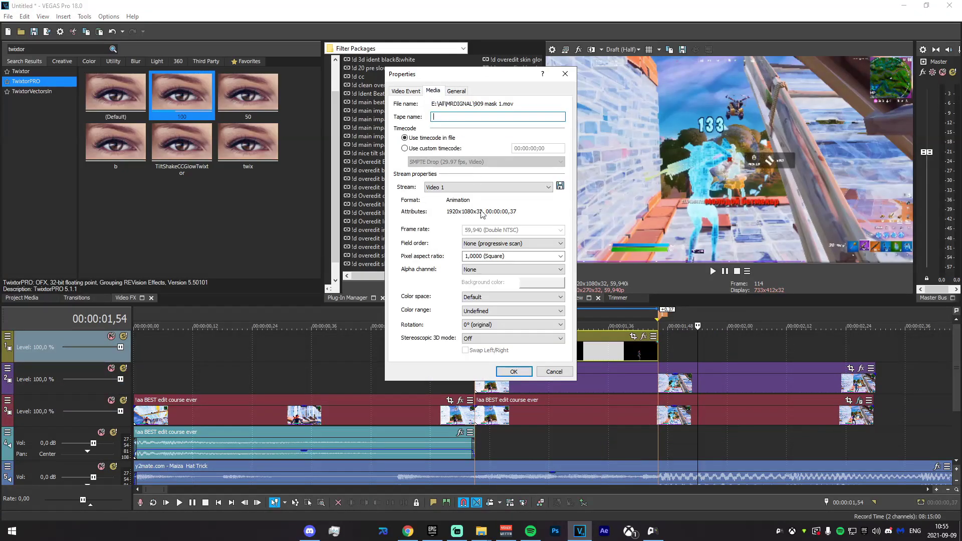
click(471, 269)
click(492, 290)
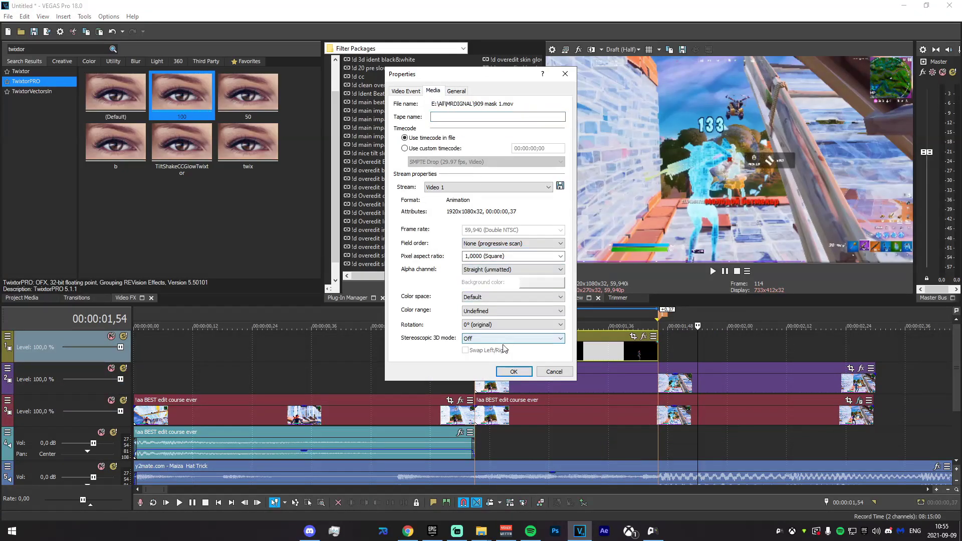
click(513, 372)
drag(466, 382, 573, 382)
click(559, 355)
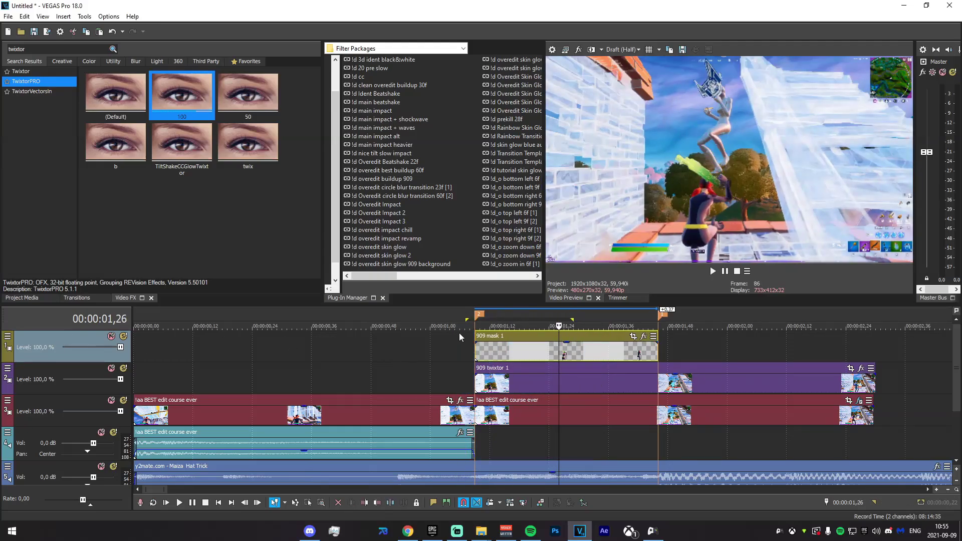
Step: Duplicate the 909 mask 1 track so two copies of the masked player are stacked above the 909 twixtor 1 clip
right_click(44, 344)
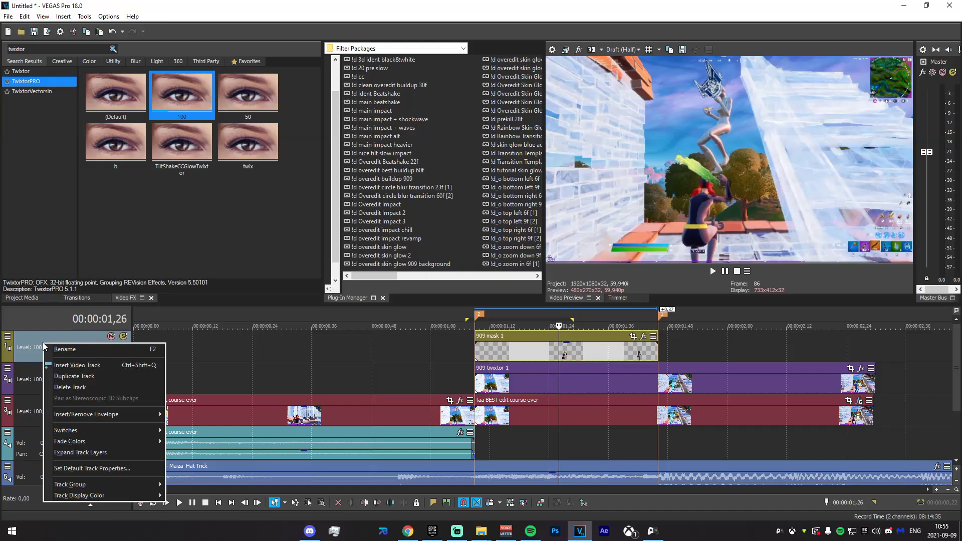
click(74, 376)
click(390, 391)
drag(367, 390, 491, 387)
click(491, 387)
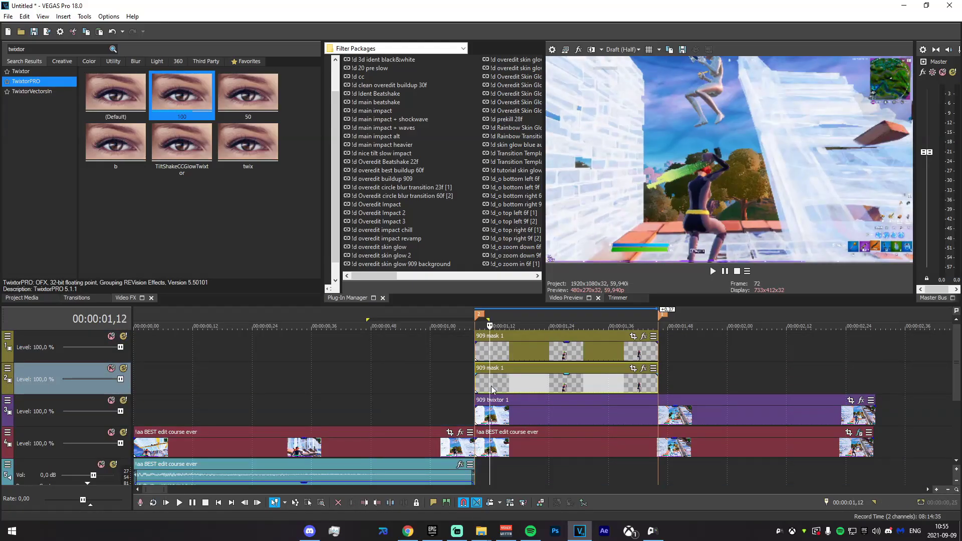
Step: Apply the "!d overedit skin glow 909 background" package to the lower 909 mask 1 clip and preview the glow
click(416, 264)
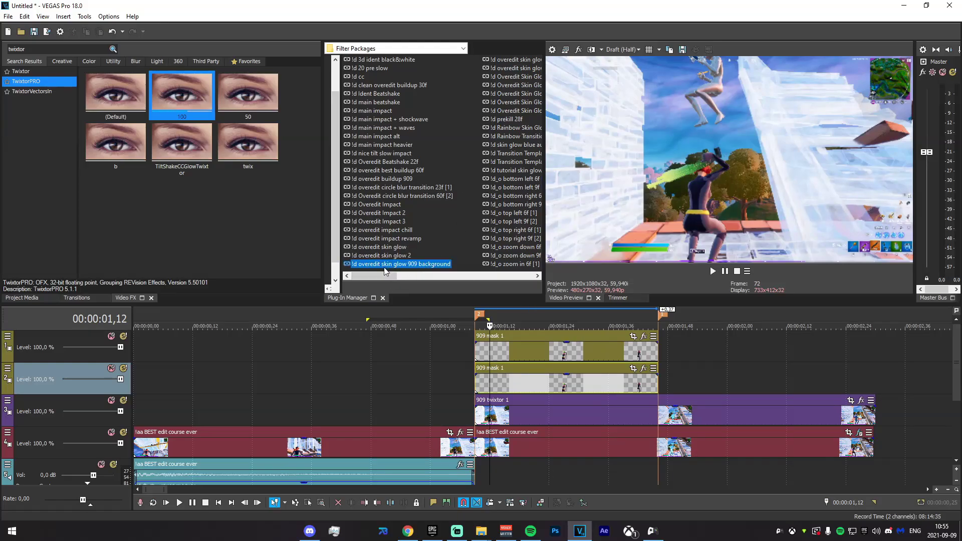
drag(559, 327, 545, 378)
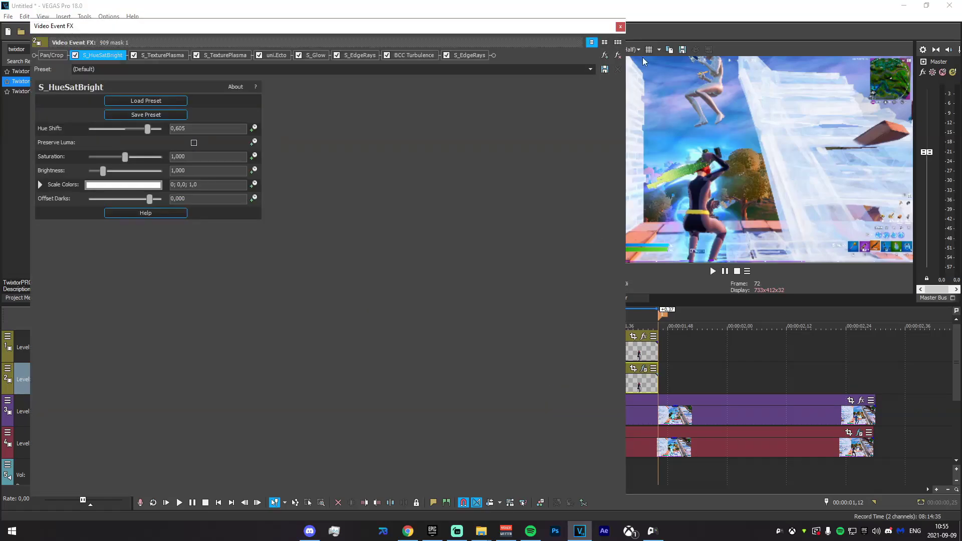
drag(625, 86, 271, 101)
click(590, 385)
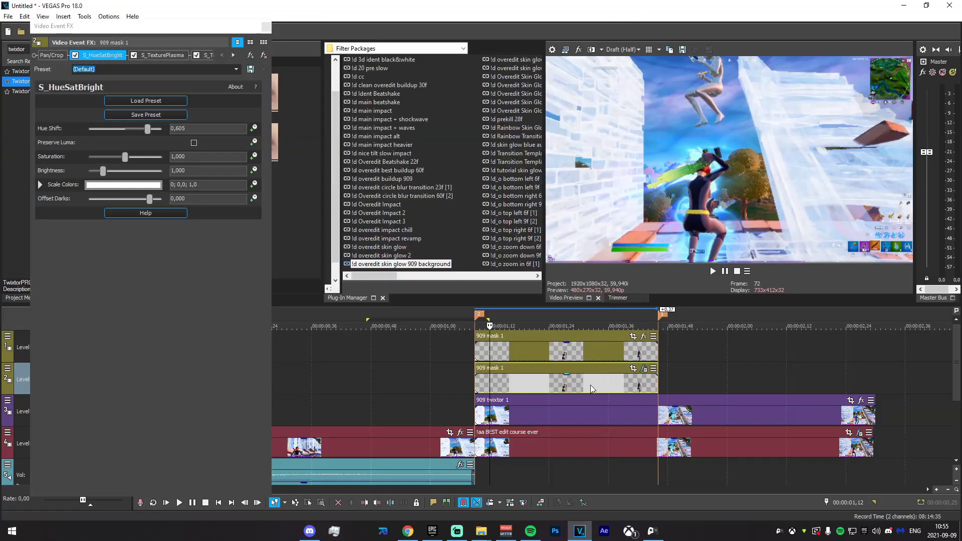
click(569, 384)
click(549, 382)
click(266, 26)
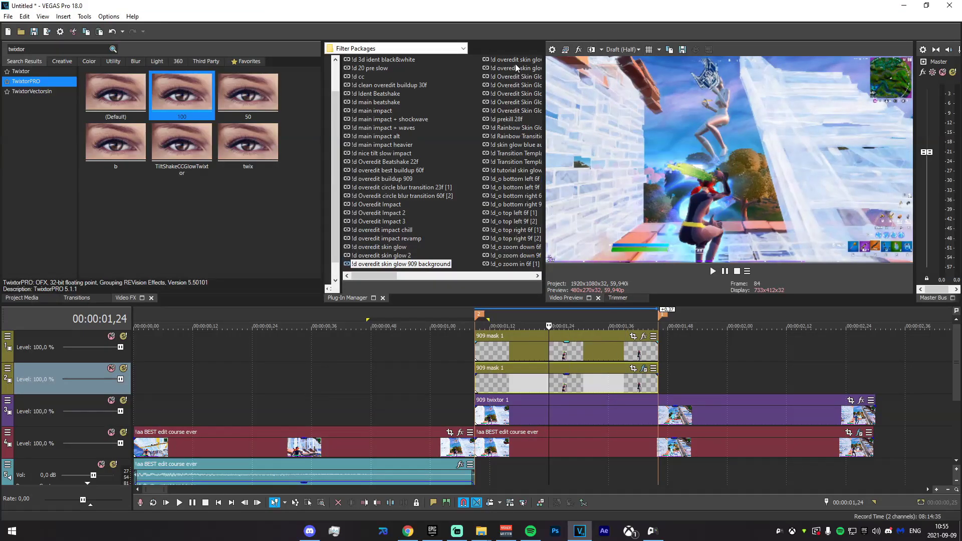
Step: Apply the "!d overedit skin glow 909 foreground" package to the upper 909 mask 1 clip
click(517, 61)
drag(383, 276, 410, 277)
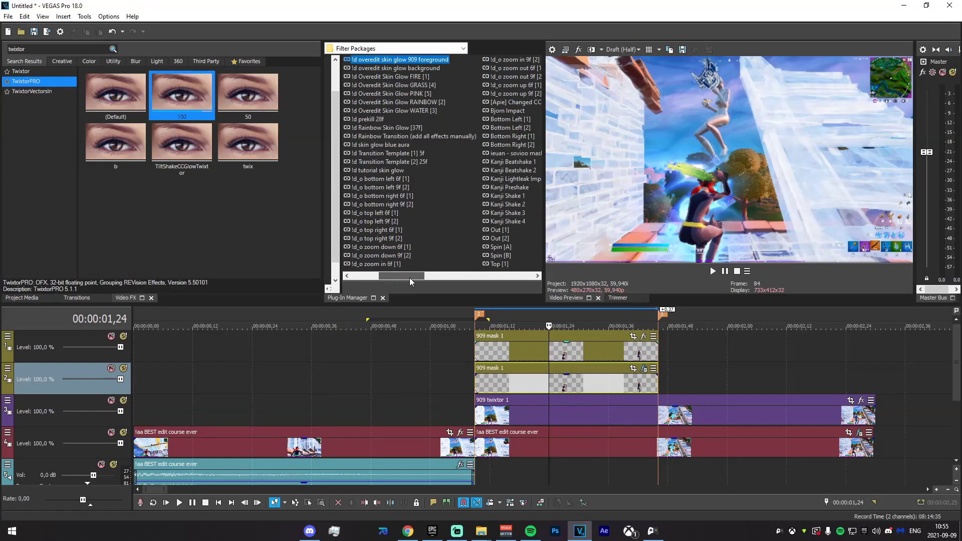
drag(431, 60, 597, 345)
drag(392, 367, 476, 357)
click(477, 354)
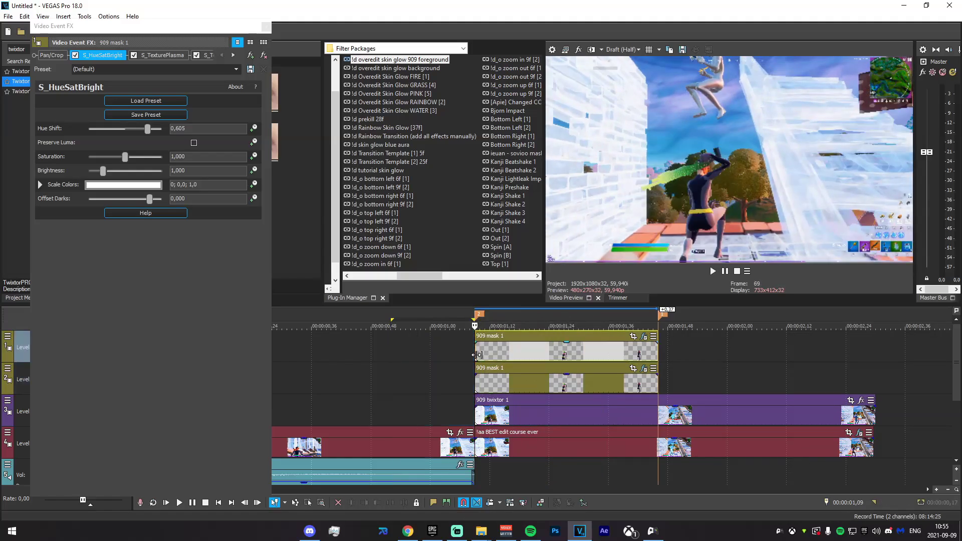
click(266, 26)
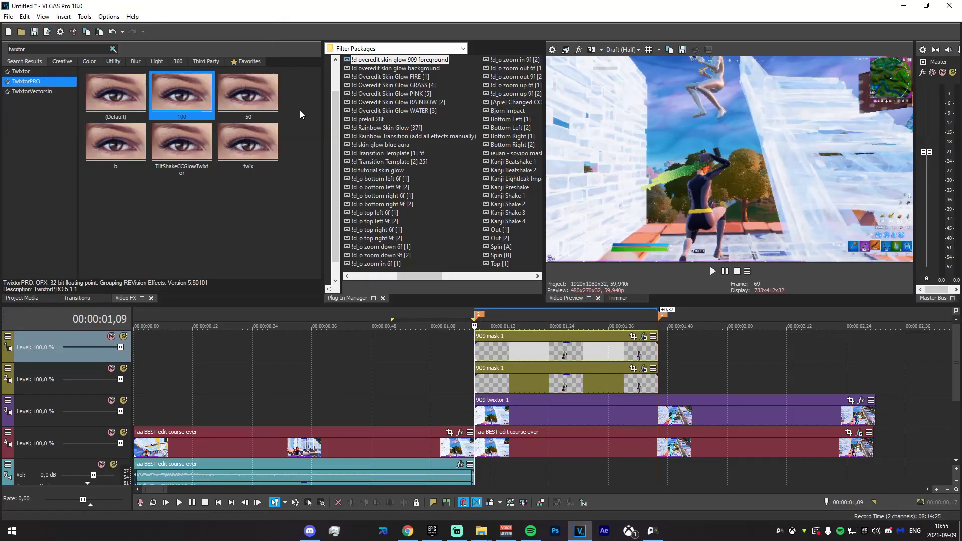
Step: Split the 909 twixtor 1 clip at the 00:00:01,46 marker
click(471, 450)
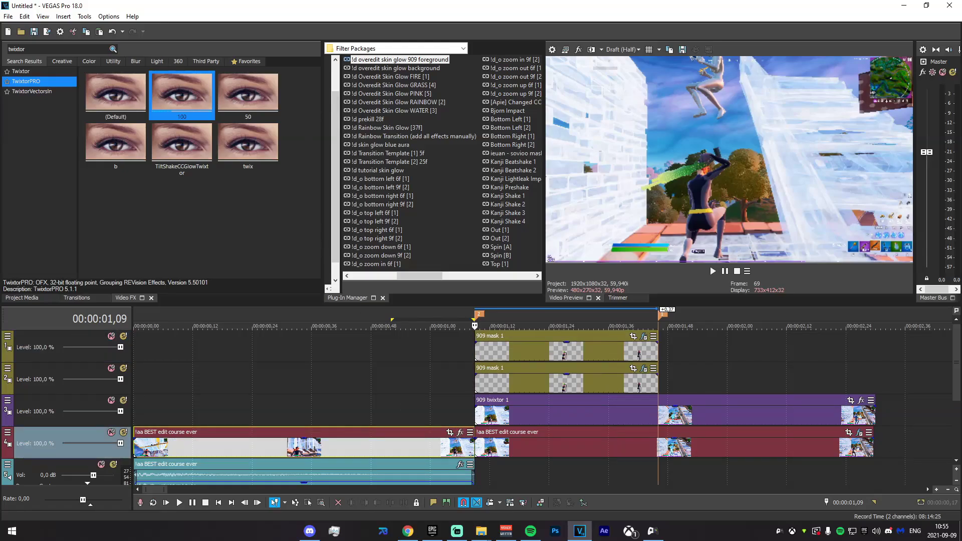
scroll(958, 396, down, 1)
scroll(936, 378, up, 1)
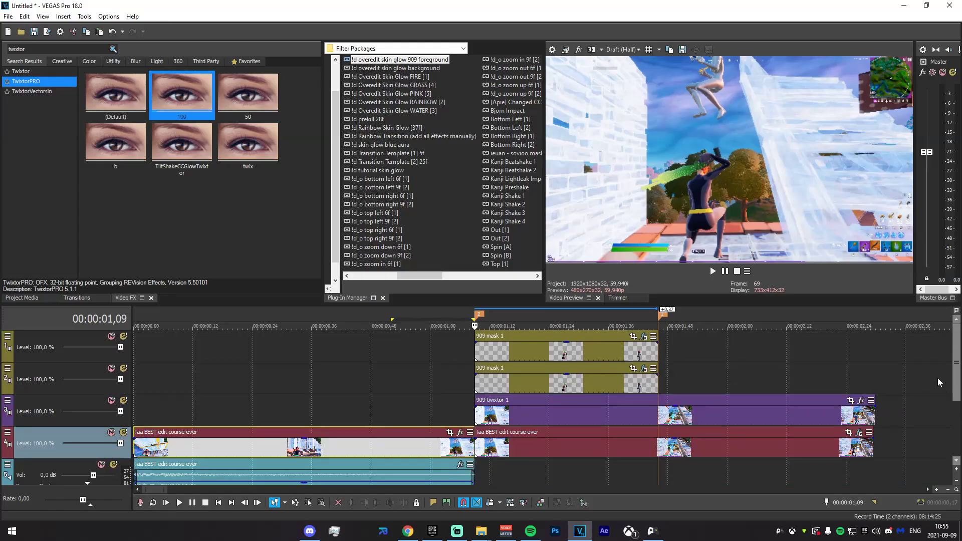
click(652, 415)
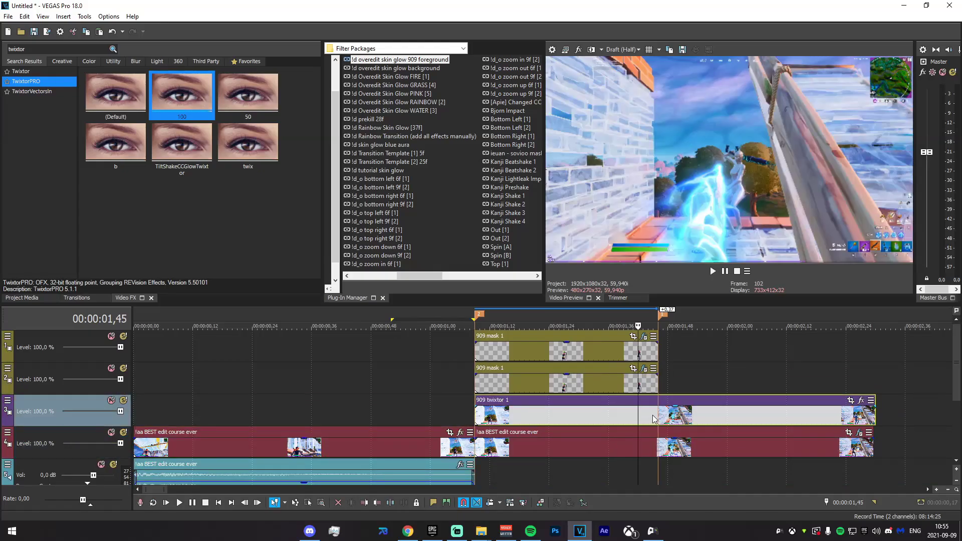
click(657, 415)
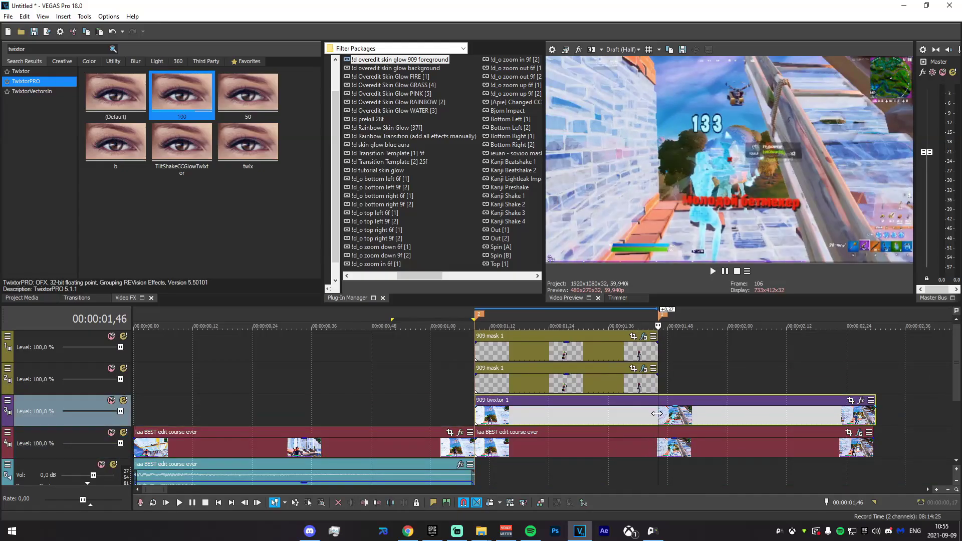
key(s)
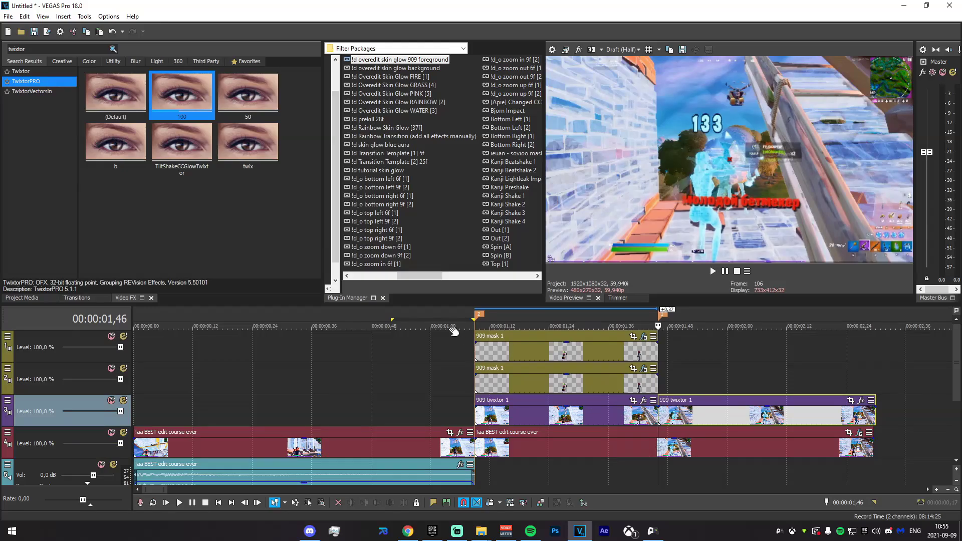
Step: Apply the "!d overedit impact revamp" package to the part of the 909 twixtor 1 clip after the 00:00:01,46 marker
click(384, 277)
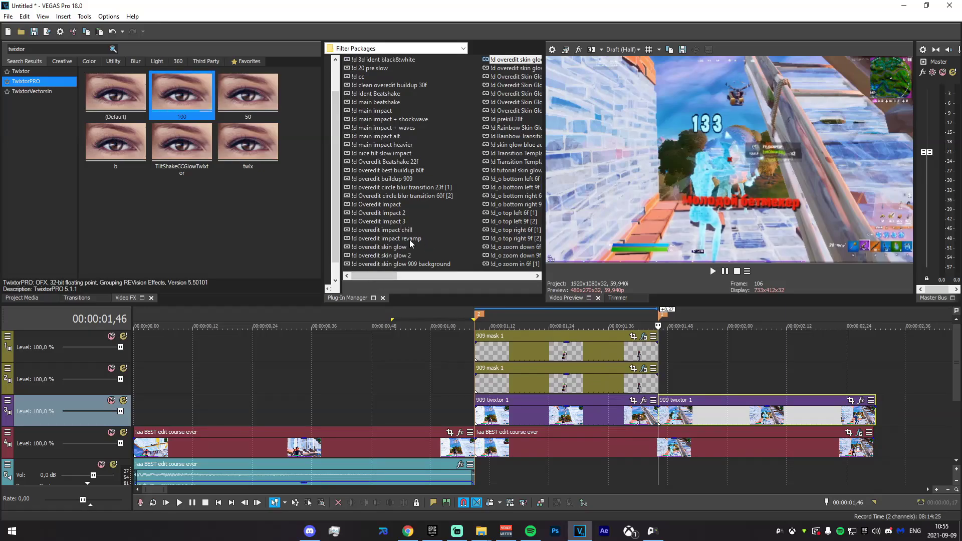
drag(410, 239, 716, 331)
drag(711, 416, 712, 417)
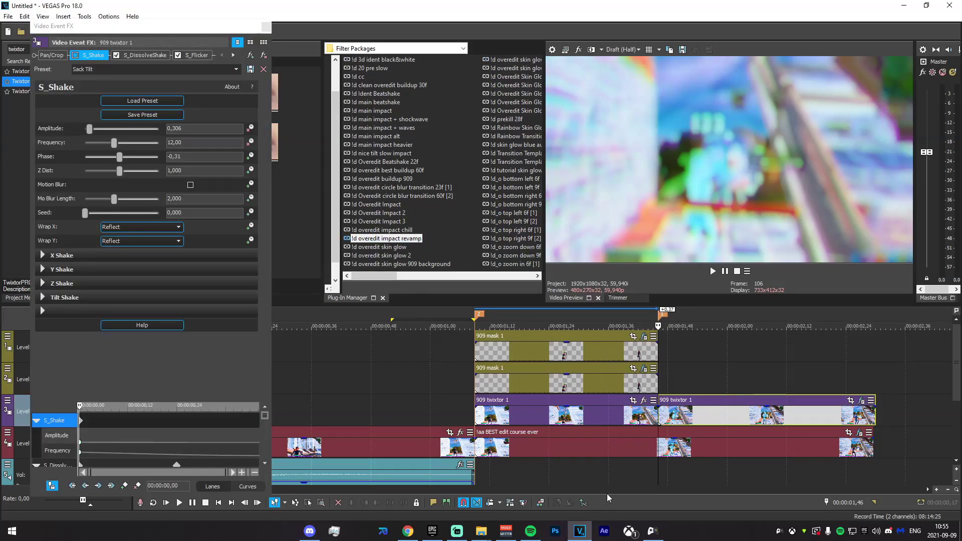
drag(416, 468, 793, 412)
Step: Add a short fade-in to the start of both 909 mask 1 clips
click(925, 366)
click(949, 374)
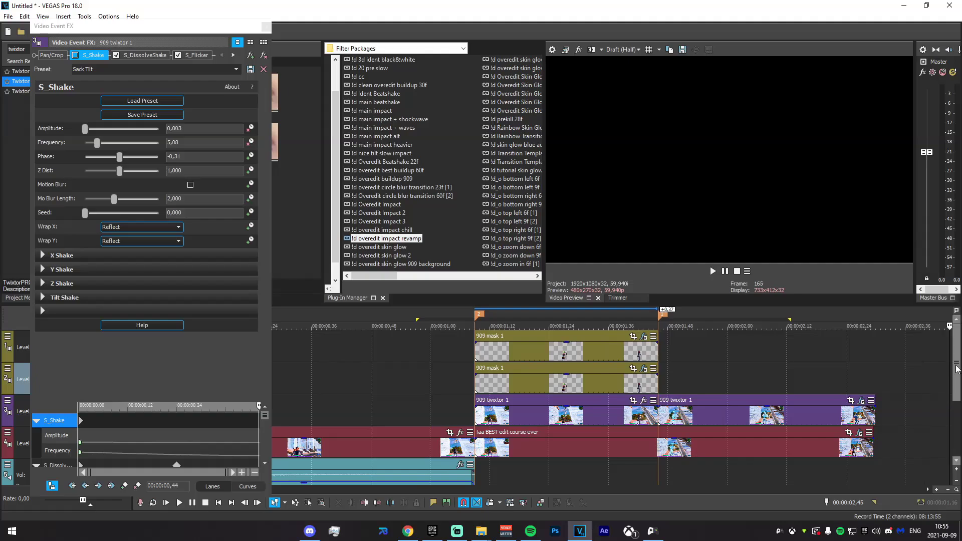
drag(476, 341, 505, 374)
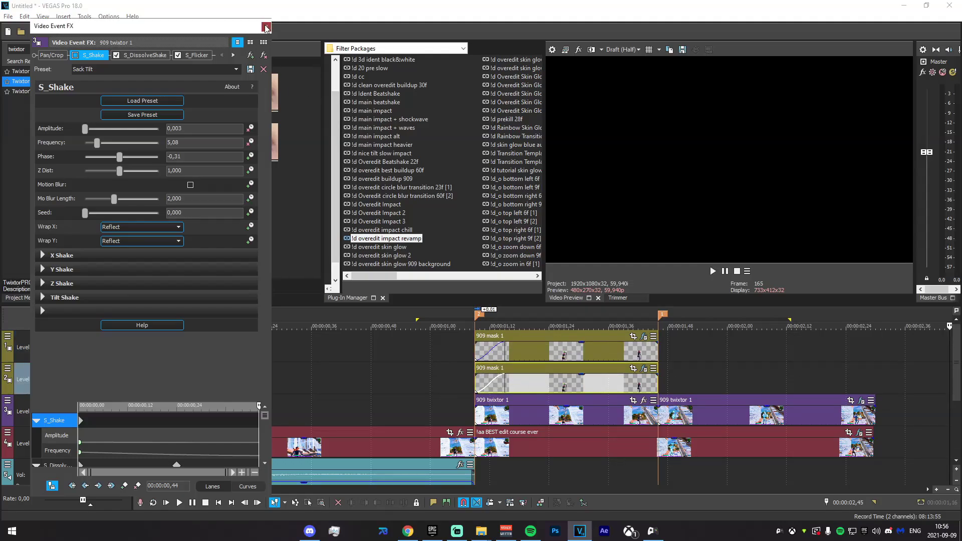
Step: Add the Pump Impact sound on a new track below the music, aligning its hit with the 00:00:01,46 marker
click(265, 26)
scroll(946, 443, down, 2)
scroll(947, 443, down, 1)
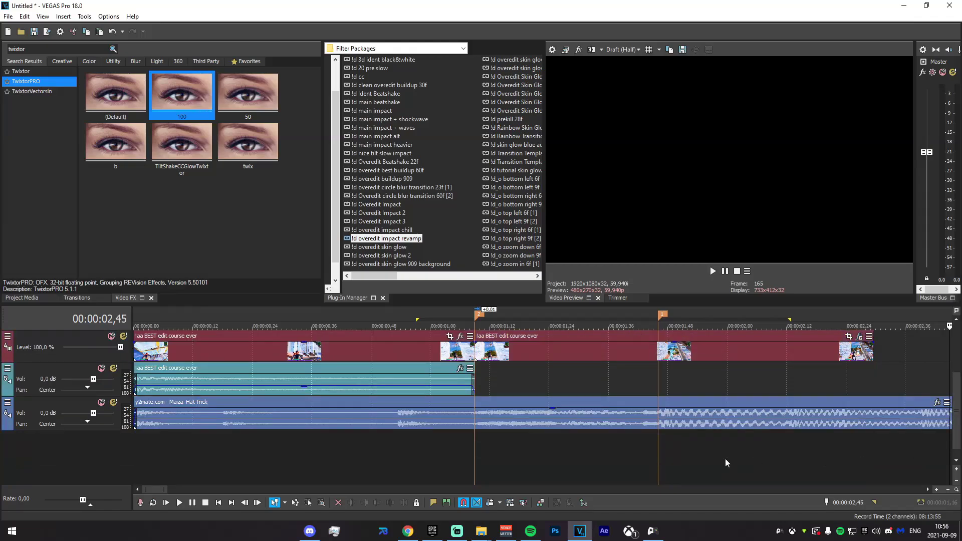
key(1)
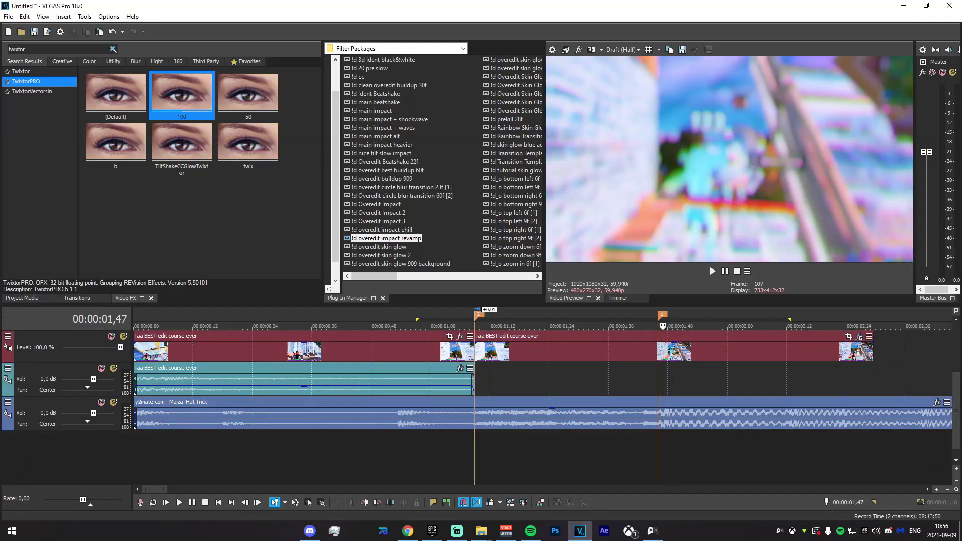
key(alt+Tab)
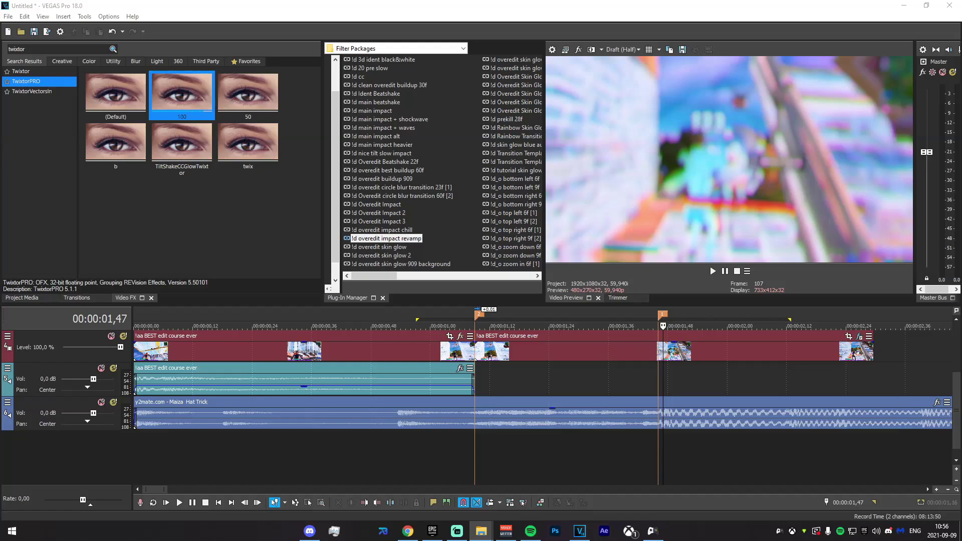
drag(953, 329, 530, 456)
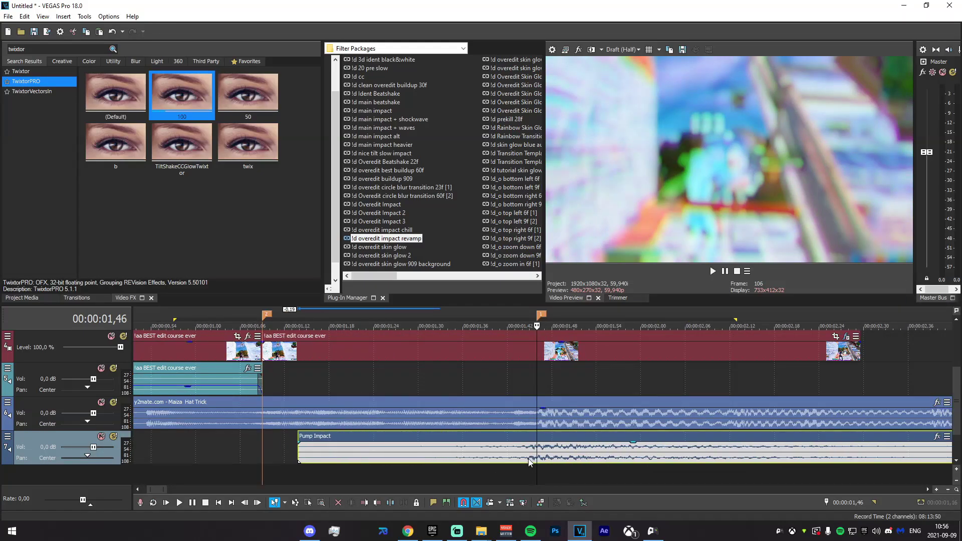
scroll(552, 463, up, 5)
drag(604, 459, 584, 458)
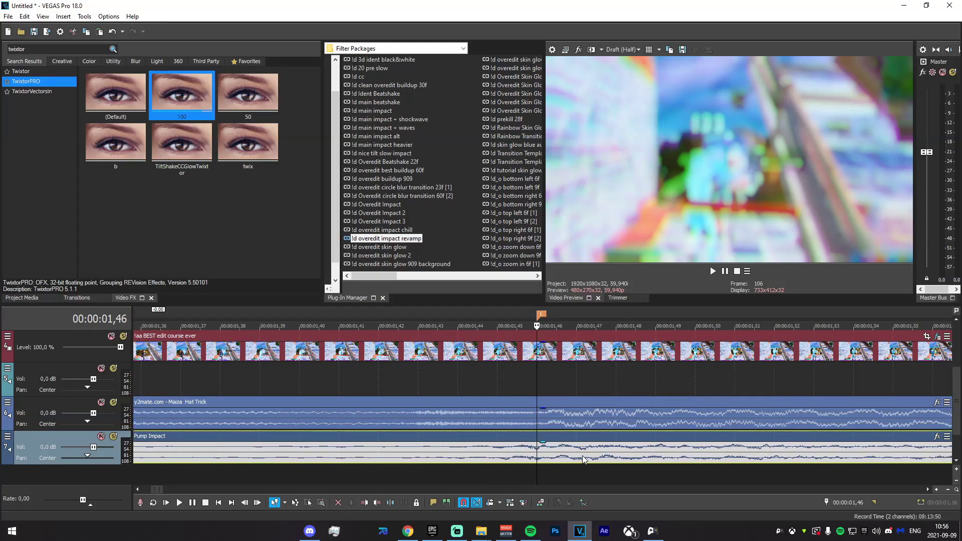
scroll(519, 450, down, 5)
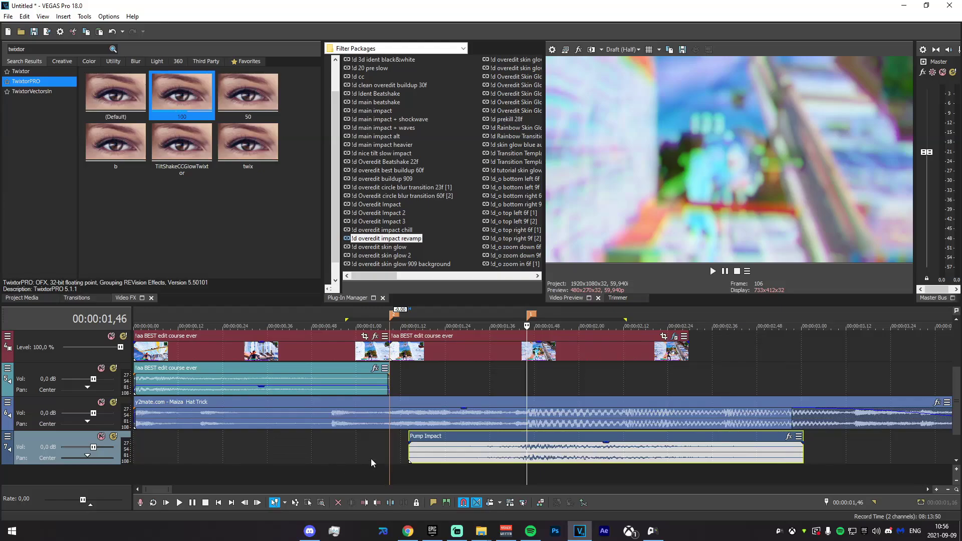
Step: Set the Pump Impact track's volume to 3,6 dB, nudge the sound one frame earlier and play back the impact
key(space)
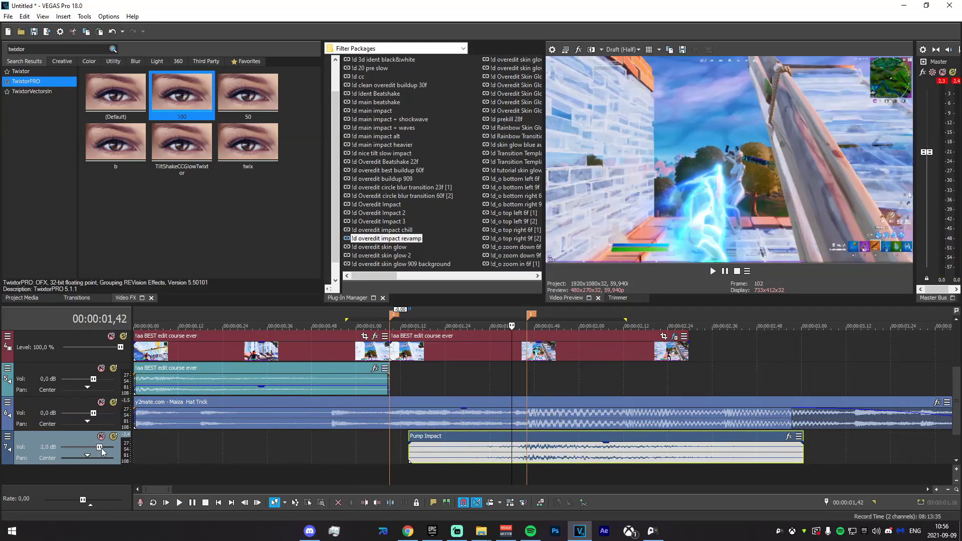
key(space)
drag(512, 454, 509, 451)
key(space)
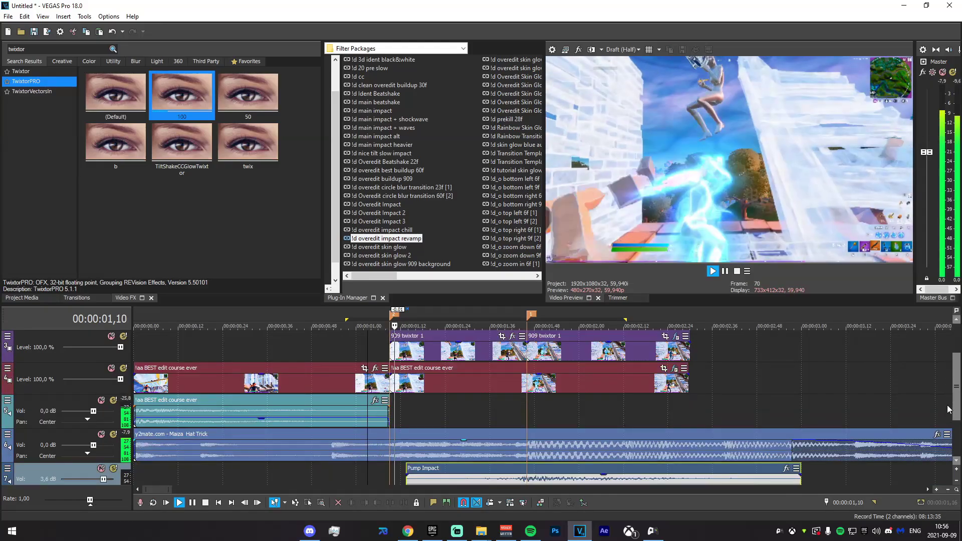
key(space)
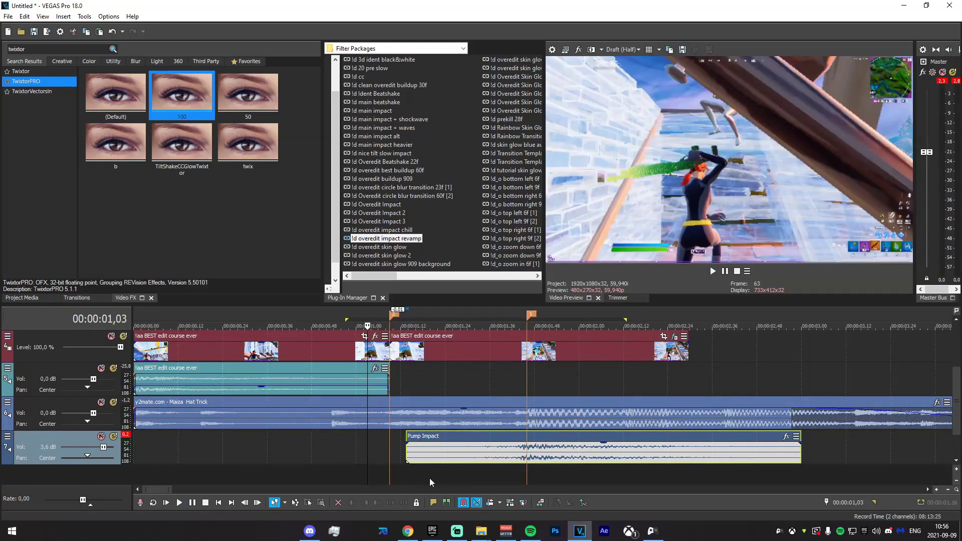
click(412, 454)
drag(268, 445, 365, 443)
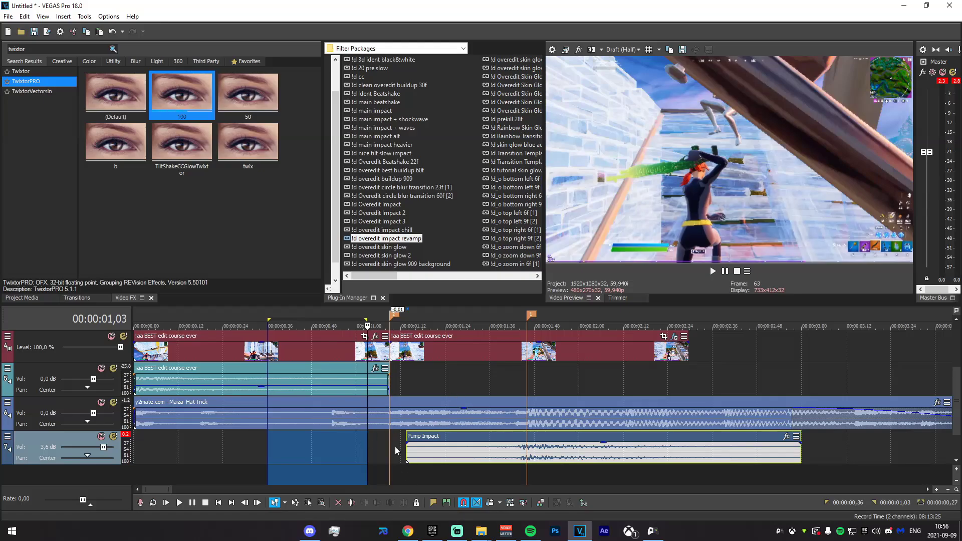
Step: Add the Spas IMPACT sound on a new track below Pump Impact, aligning its hit with the 00:00:01,46 marker
click(481, 531)
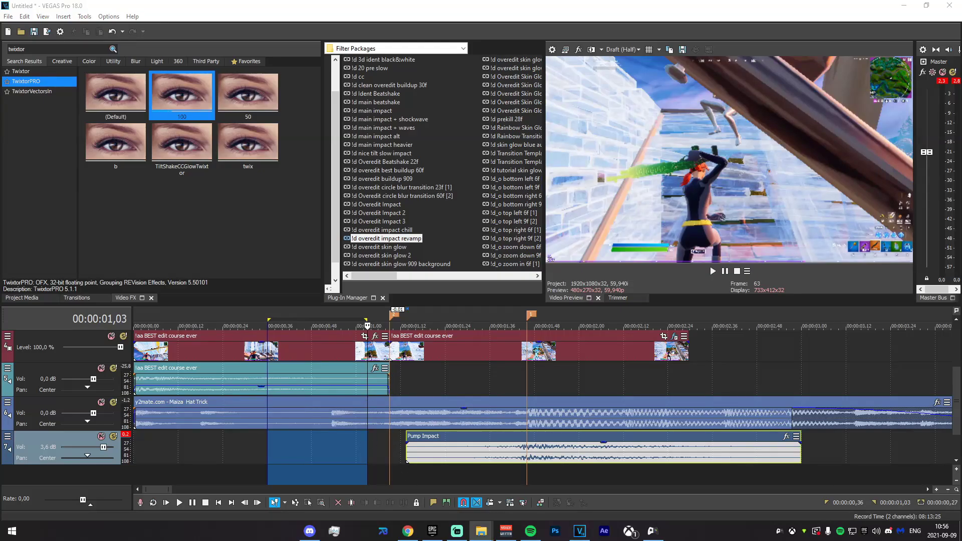
drag(508, 489, 408, 470)
click(524, 460)
scroll(526, 460, up, 3)
drag(618, 461, 648, 452)
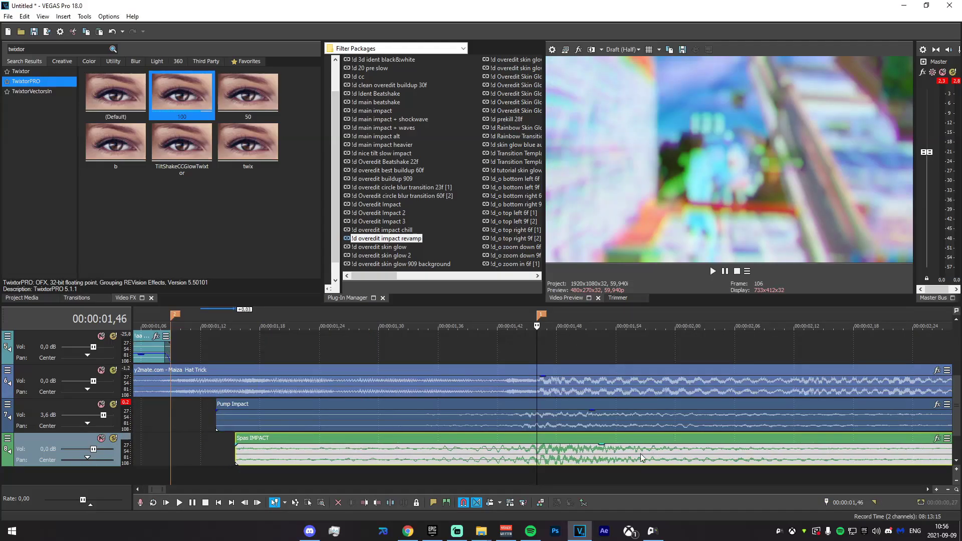
Step: Solo the Spas IMPACT track to listen to it on its own, and turn solo off again
click(113, 438)
key(space)
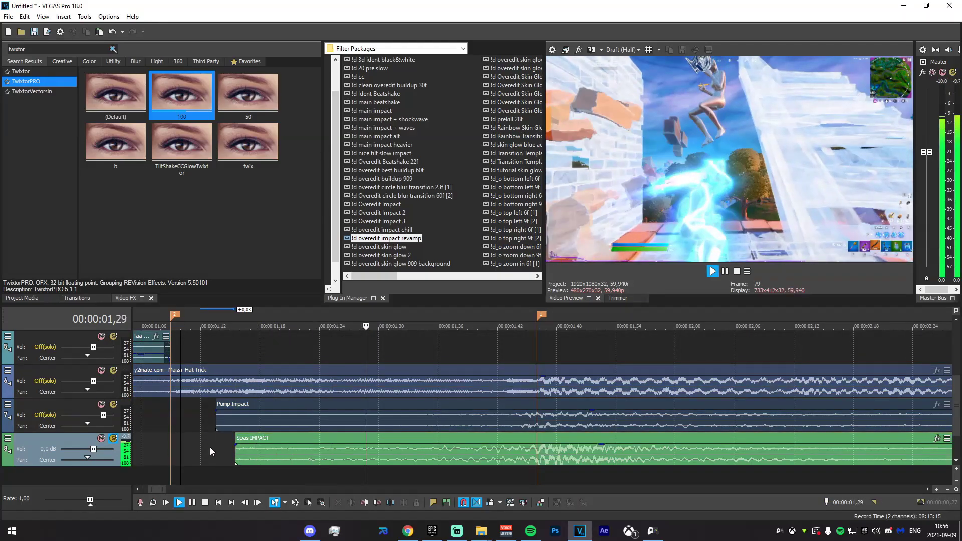
key(space)
scroll(269, 453, down, 4)
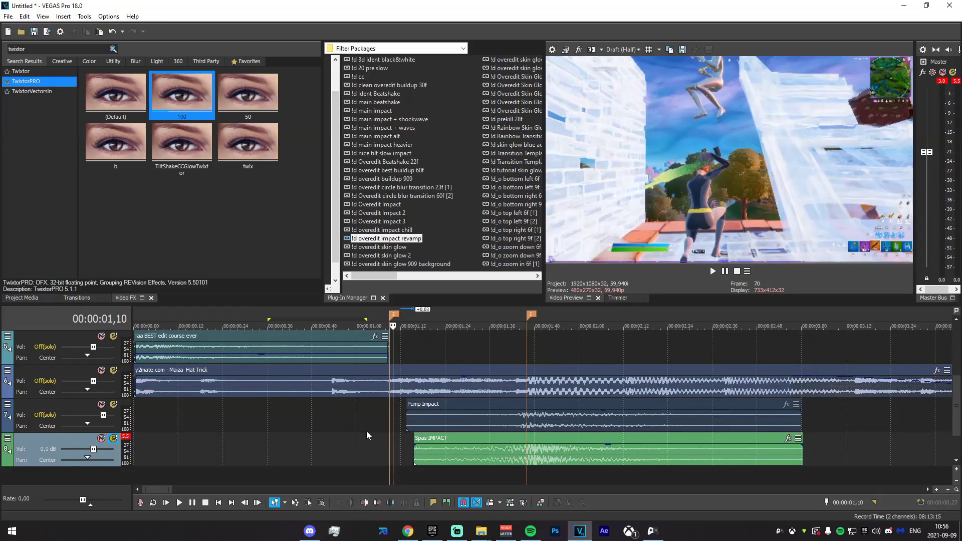
click(473, 416)
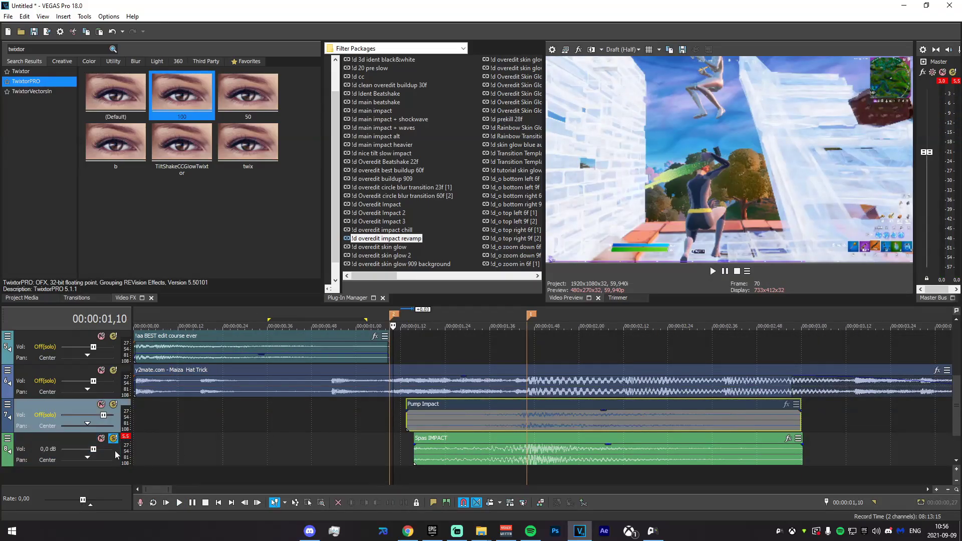
click(114, 440)
Step: Delete the Pump Impact track, leaving Spas IMPACT as the only impact sound
right_click(292, 412)
click(333, 334)
drag(345, 451, 567, 452)
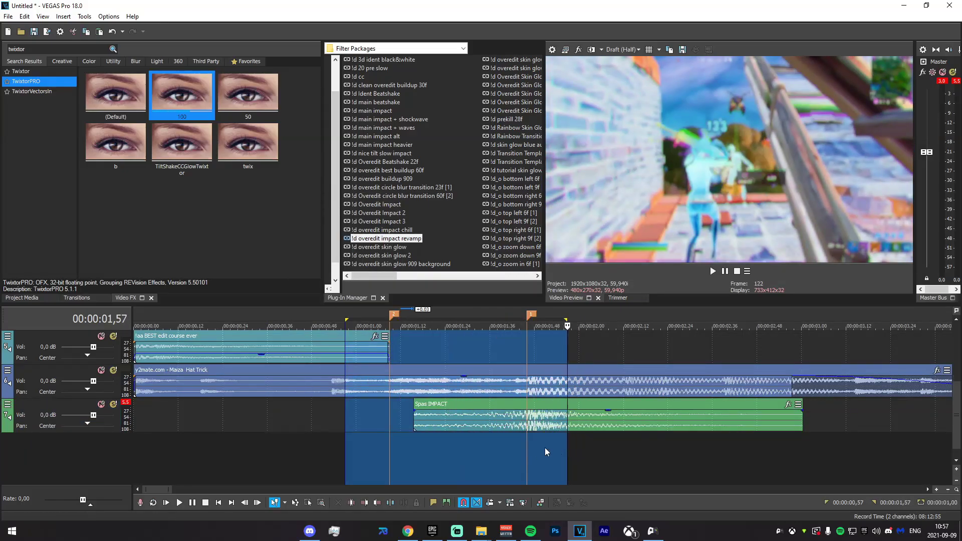
click(521, 449)
Step: Insert an empty audio track and place it between the music track and the Spas IMPACT track
click(526, 392)
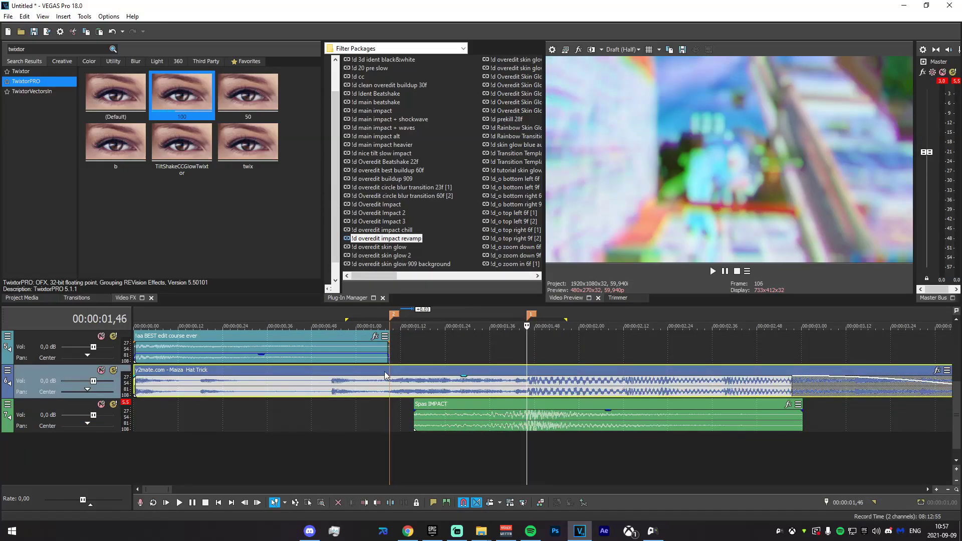
key(ctrl+q)
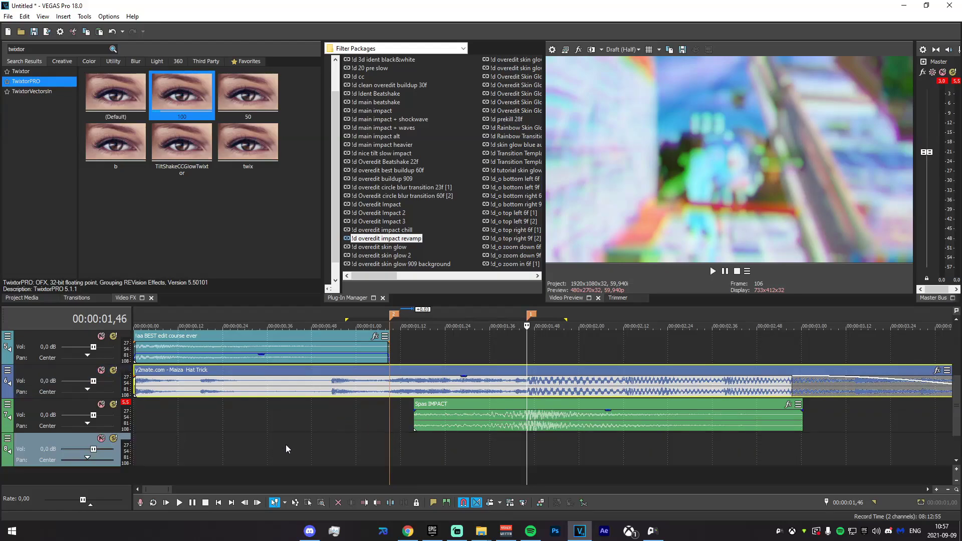
click(270, 464)
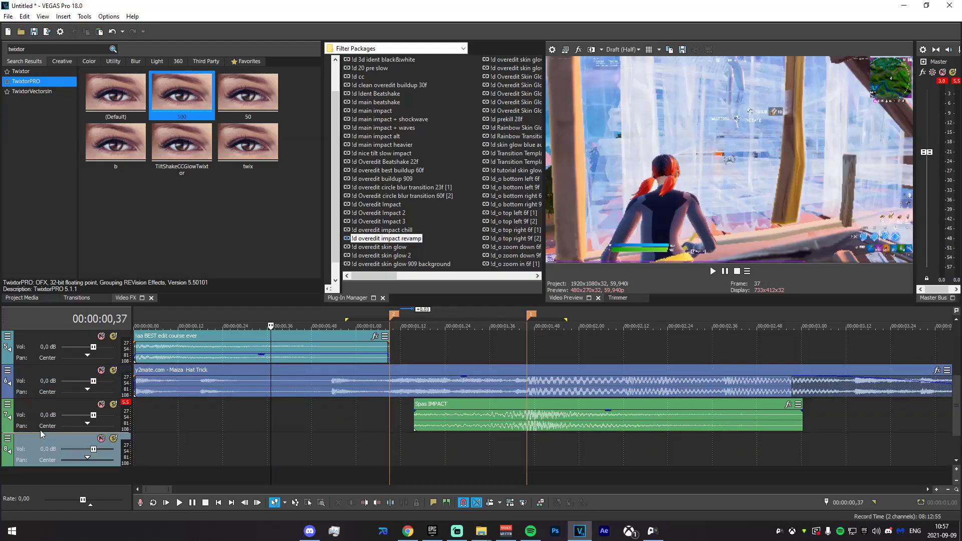
drag(49, 443, 62, 401)
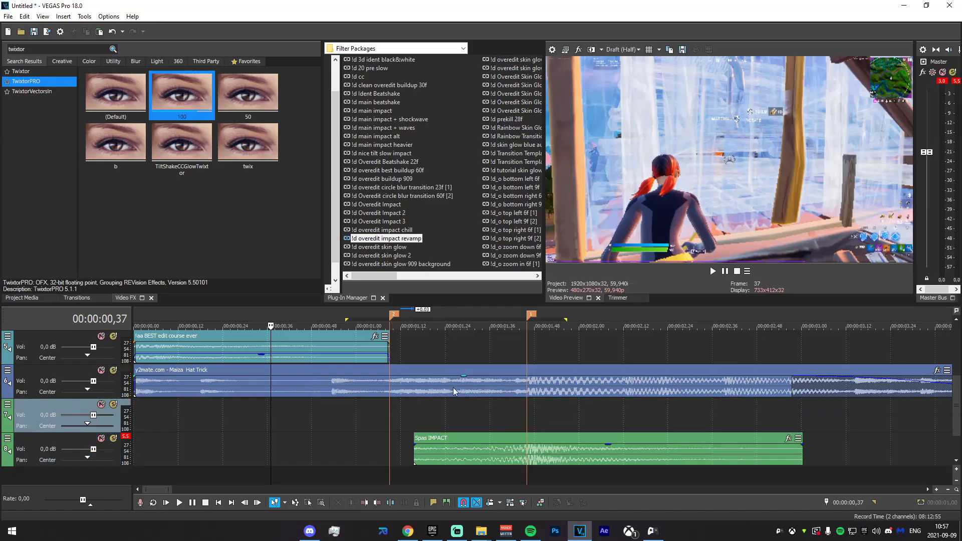
Step: Split the Maiza Hat Trick music at the 00:00:01,46 marker and copy the part before it to the empty track below
click(522, 386)
key(Right)
key(Right)
key(Left)
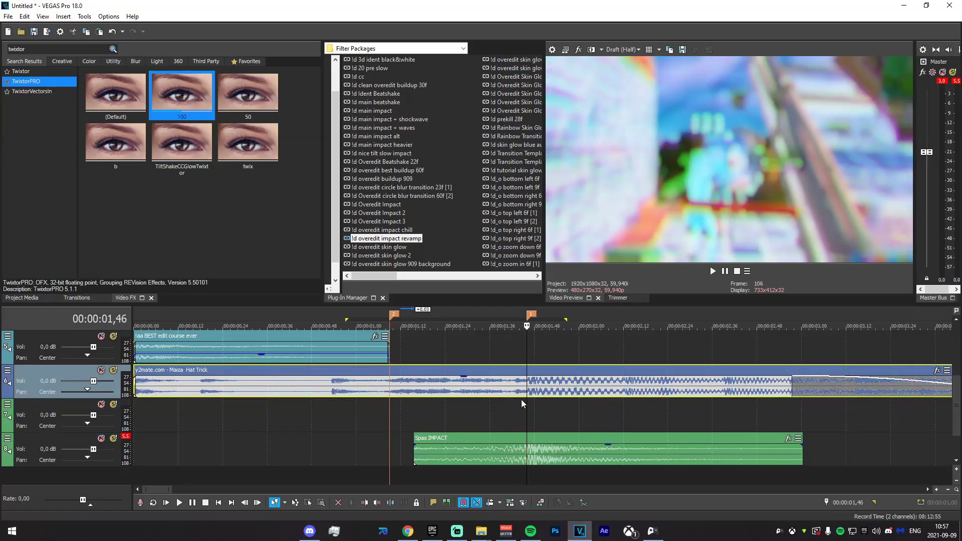
key(s)
mouse_move(483, 391)
mouse_down()
mouse_move(480, 415)
mouse_move(473, 393)
mouse_up()
Step: Split the copied music at the earlier marker and delete the portion before it
click(388, 421)
key(s)
click(372, 422)
key(Delete)
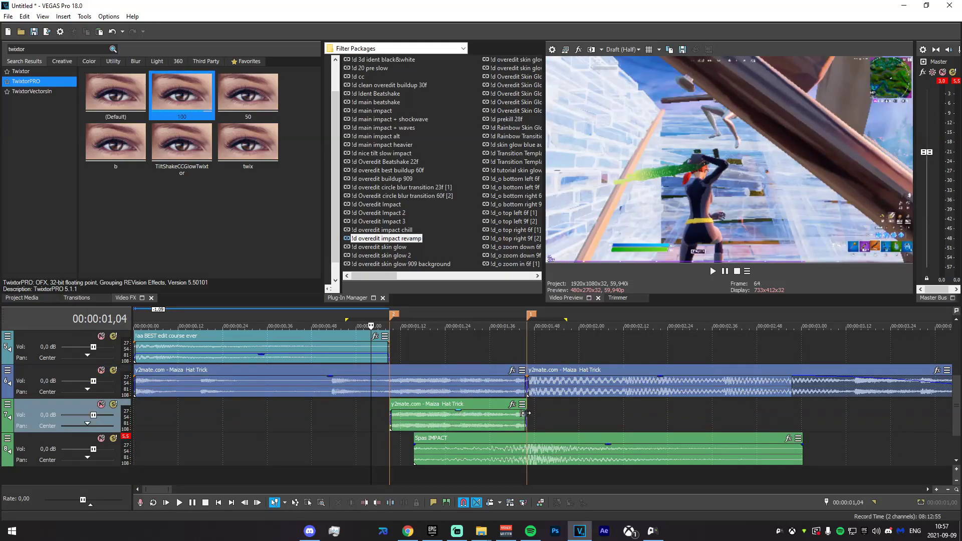
Step: Trim the end of the original first music part by 14 frames and fade it out from the earlier marker
mouse_move(523, 382)
mouse_down()
mouse_move(469, 392)
mouse_move(455, 380)
mouse_move(390, 380)
mouse_move(476, 415)
mouse_move(457, 415)
mouse_up()
right_click(401, 377)
click(394, 409)
Step: Change the copied music clip's fade-in to the slow curve that starts quietly and rises toward its end
right_click(458, 415)
right_click(446, 416)
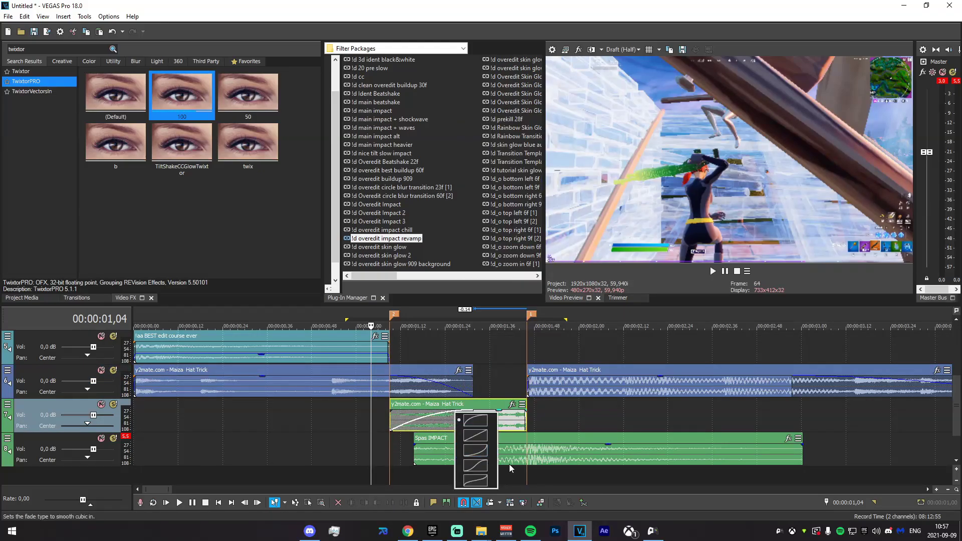
click(509, 468)
right_click(459, 415)
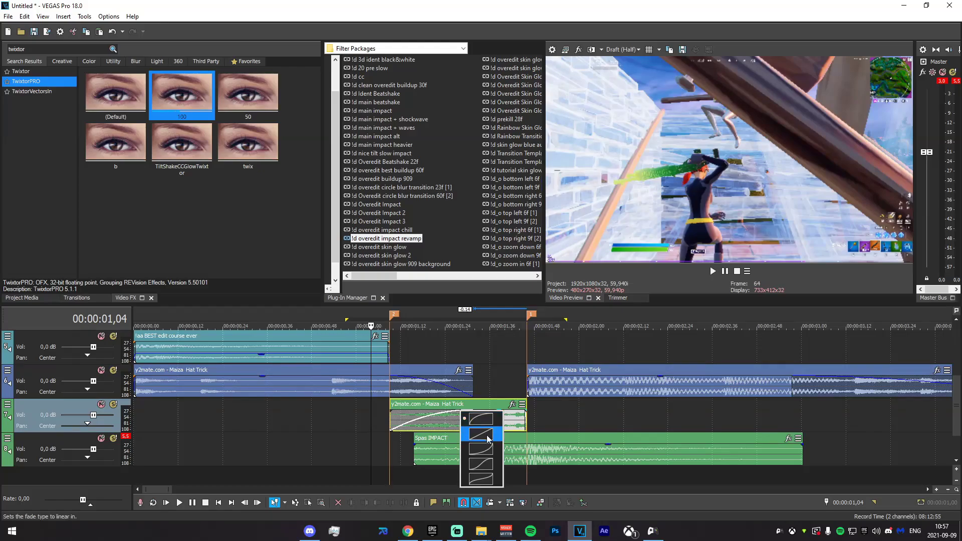
click(484, 453)
drag(328, 457, 423, 458)
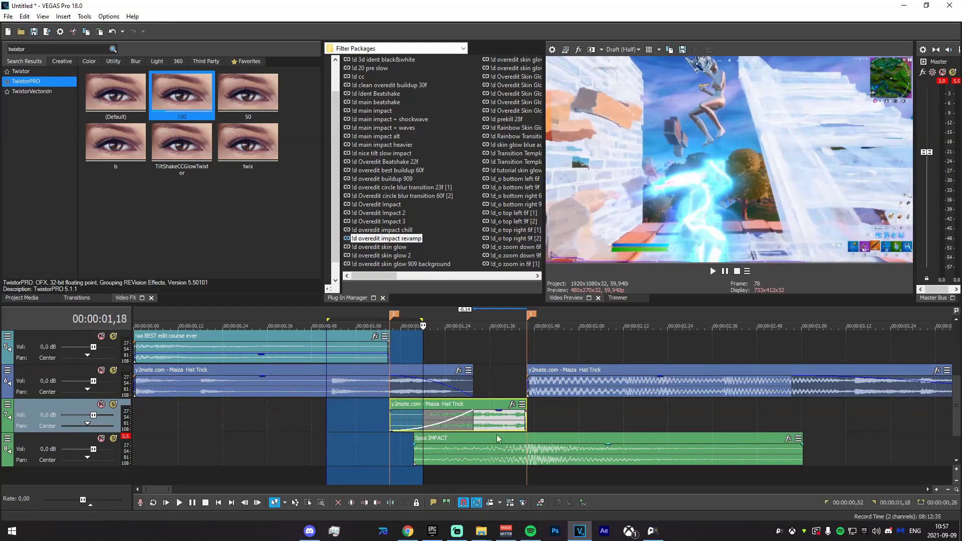
Step: Shorten the end of the copied music clip and give it a fade-out after the fade-in peak
drag(526, 417, 474, 406)
drag(234, 450, 319, 447)
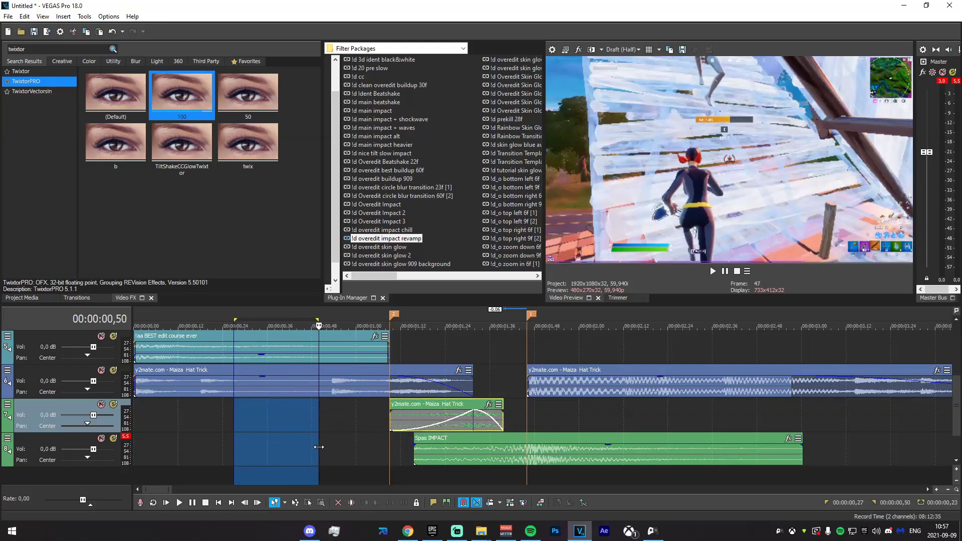
click(185, 438)
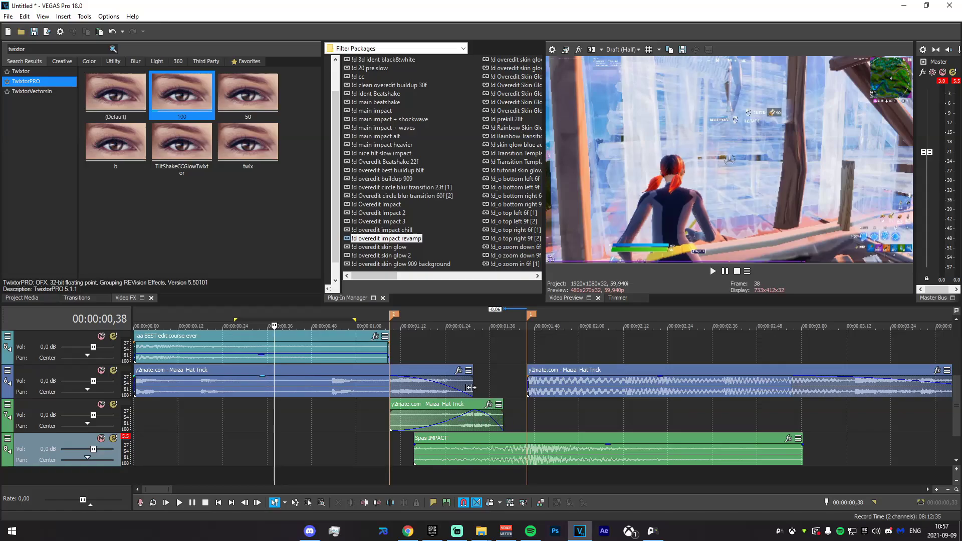
Step: Trim the first music part by six more frames, adjust its fade-out, and shorten the copied clip and its fade-in to match
drag(469, 387, 452, 387)
drag(373, 392, 390, 393)
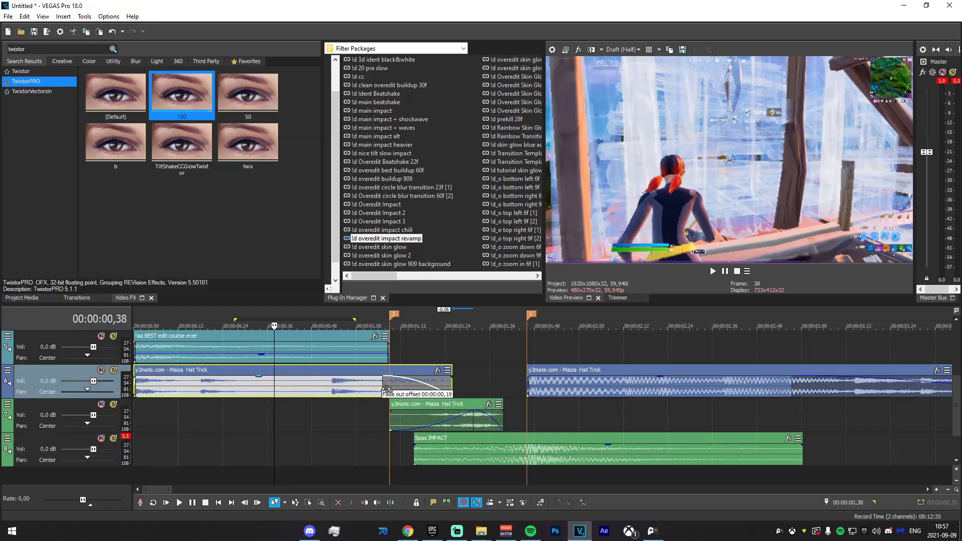
drag(505, 426, 448, 419)
drag(327, 421, 450, 411)
Step: Add a low-pass Resonant Filter with a frequency of 4 190 Hz to the copied music clip
click(457, 404)
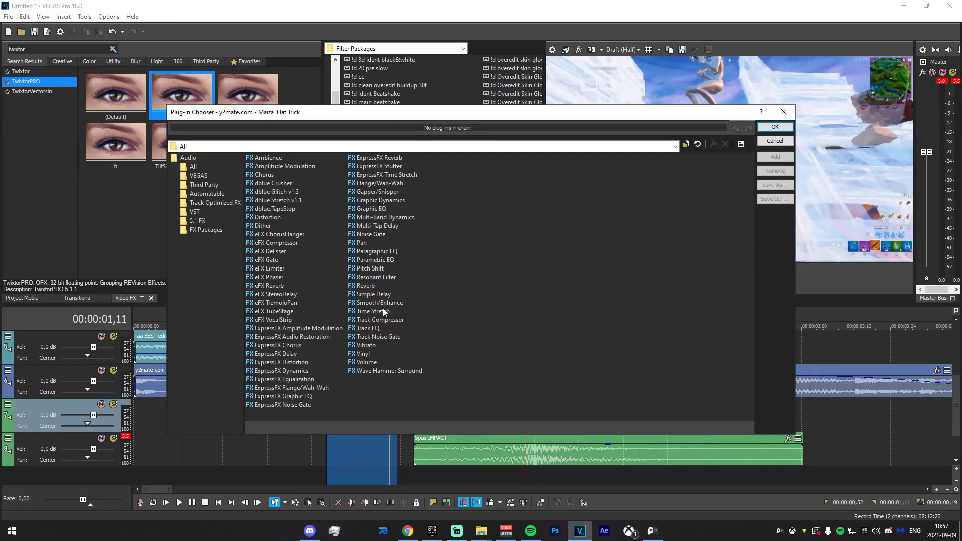
click(391, 277)
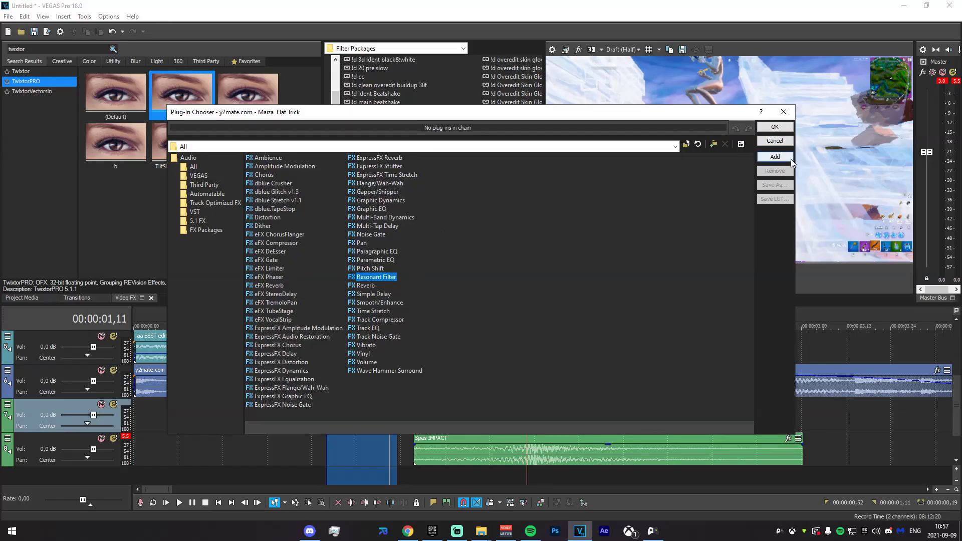
click(774, 157)
click(774, 127)
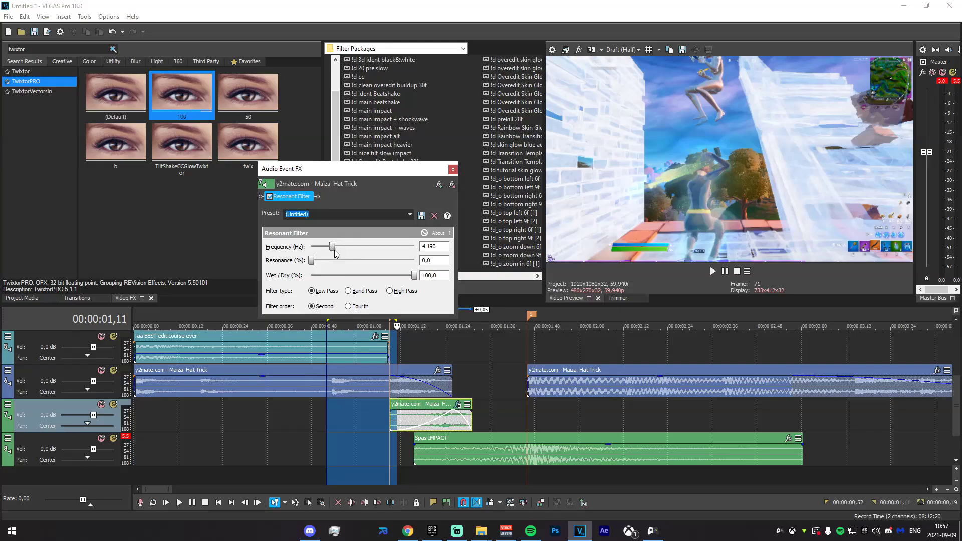
click(453, 170)
Step: Lower the copied music track's volume to -5,1 dB and play back the transition into the impact
click(371, 442)
click(347, 439)
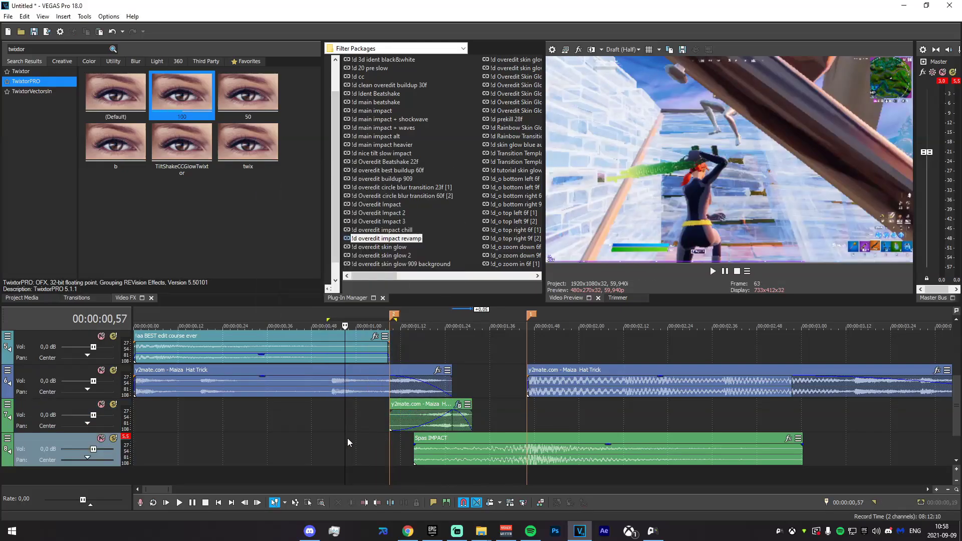
key(space)
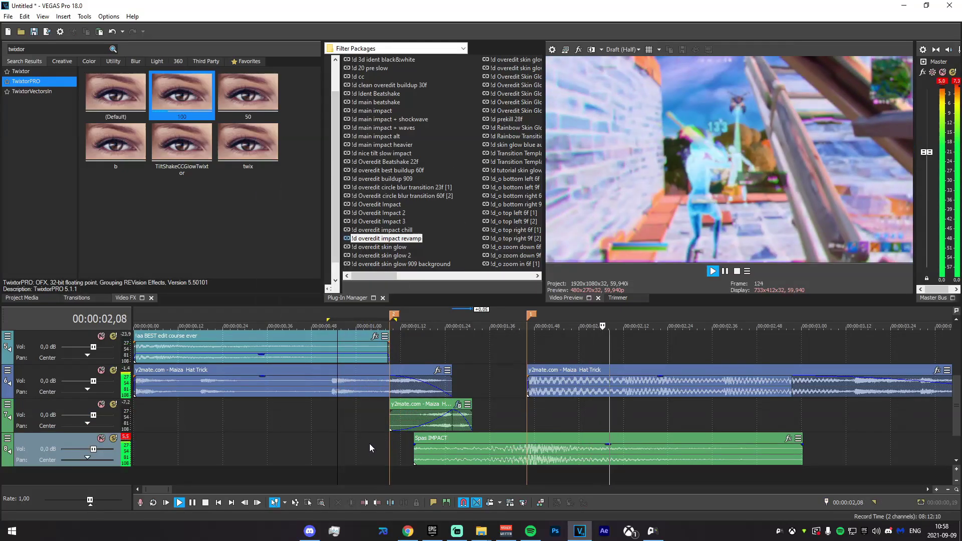
key(space)
drag(93, 415, 80, 419)
key(space)
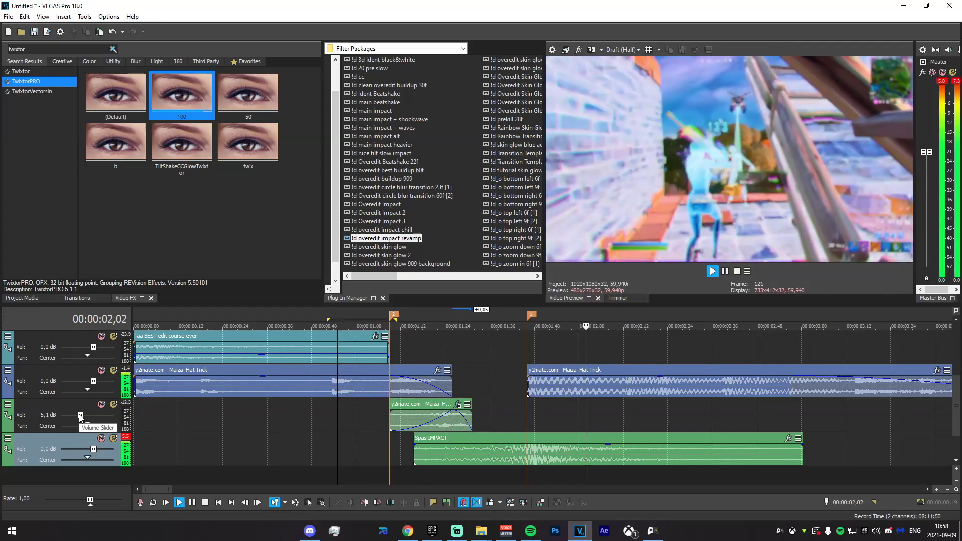
key(space)
Step: Search the video effects for "bcc half" and add the default BCC Halftone to the 909 twixtor 1 clip between the two markers
drag(389, 454, 553, 454)
drag(956, 405, 956, 392)
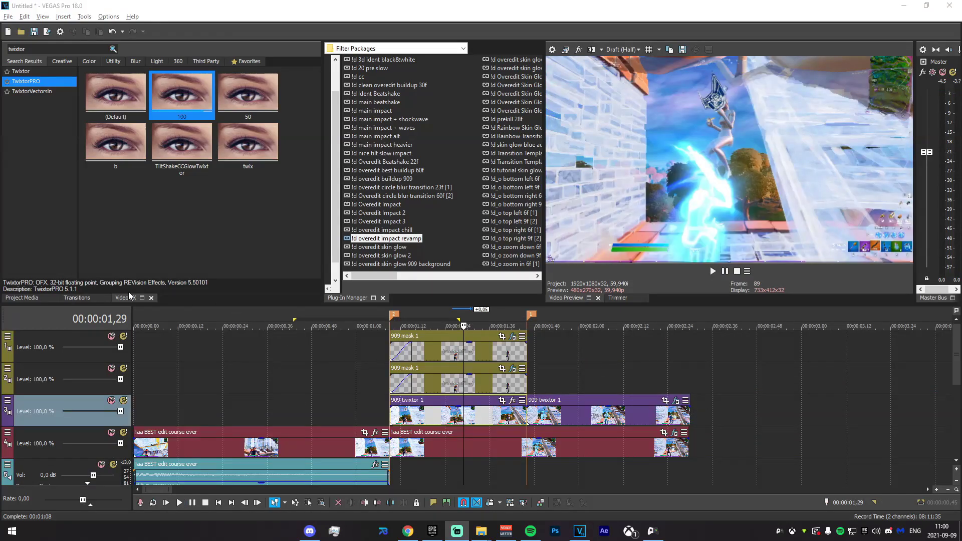
click(1, 70)
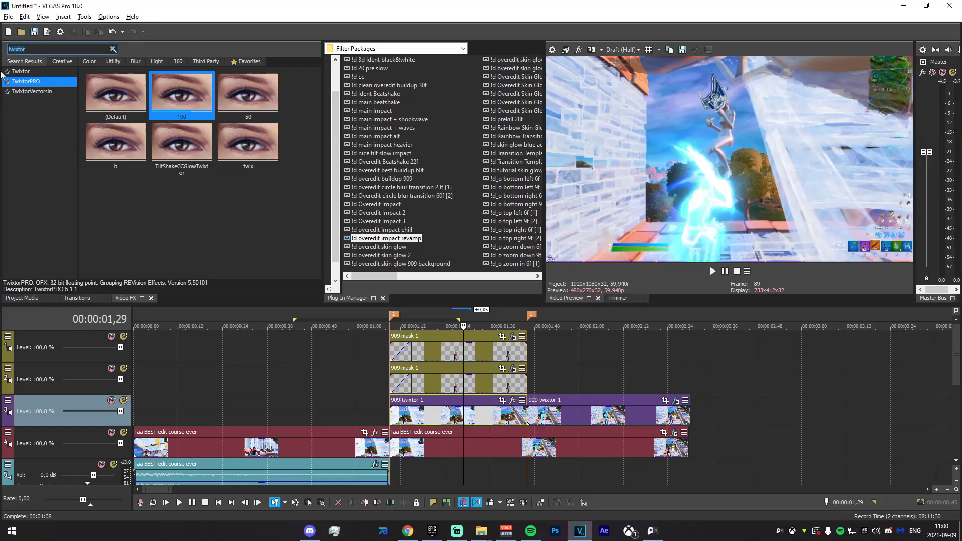
text(bcc half)
drag(104, 105, 489, 382)
drag(488, 420, 488, 420)
drag(353, 401, 453, 418)
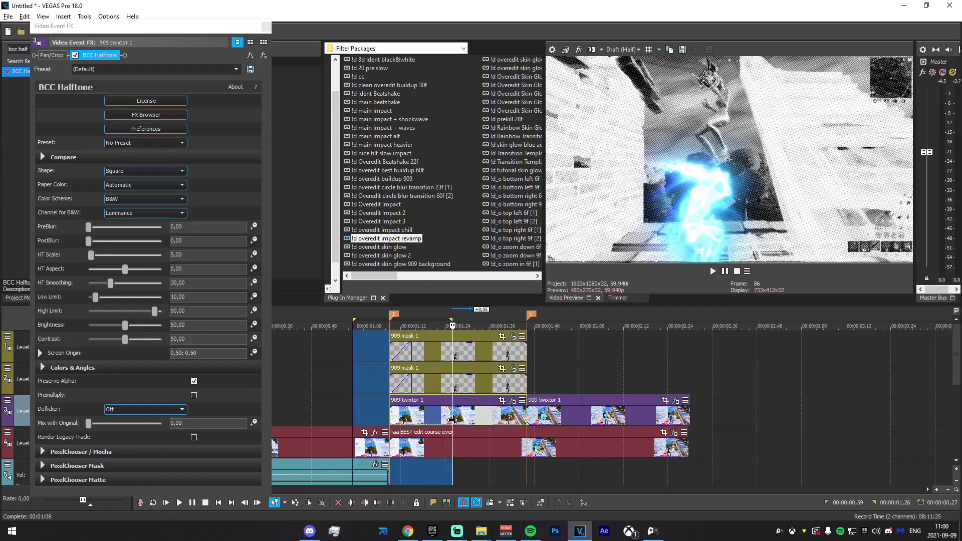
click(453, 418)
Step: Set the BCC Halftone brightness to 22,45 and its HT Smoothing to 51,70 on the 909 twixtor 1 clip
drag(123, 326, 94, 332)
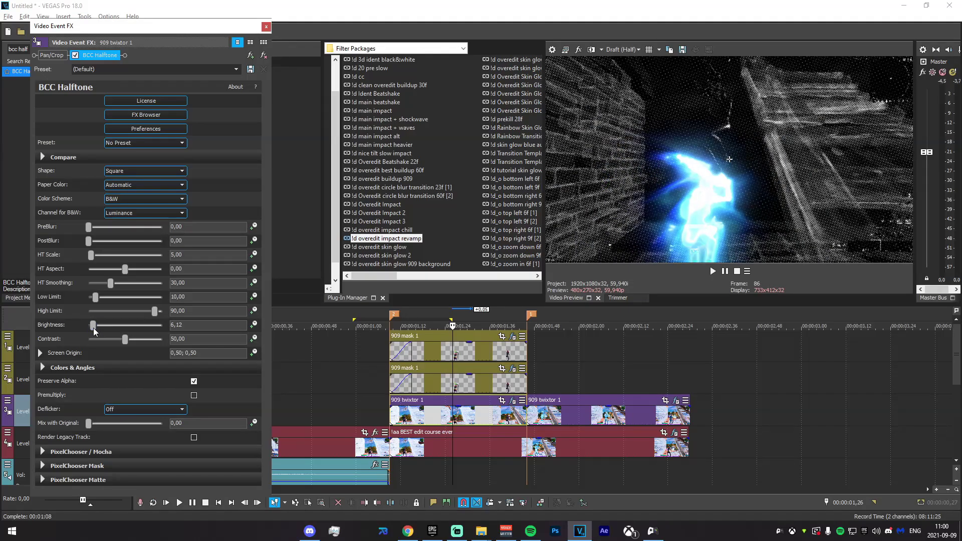
click(267, 27)
mouse_move(308, 408)
mouse_down()
mouse_move(430, 404)
mouse_move(390, 404)
mouse_move(392, 420)
mouse_move(436, 425)
mouse_move(530, 413)
mouse_move(475, 417)
mouse_up()
click(479, 416)
click(512, 401)
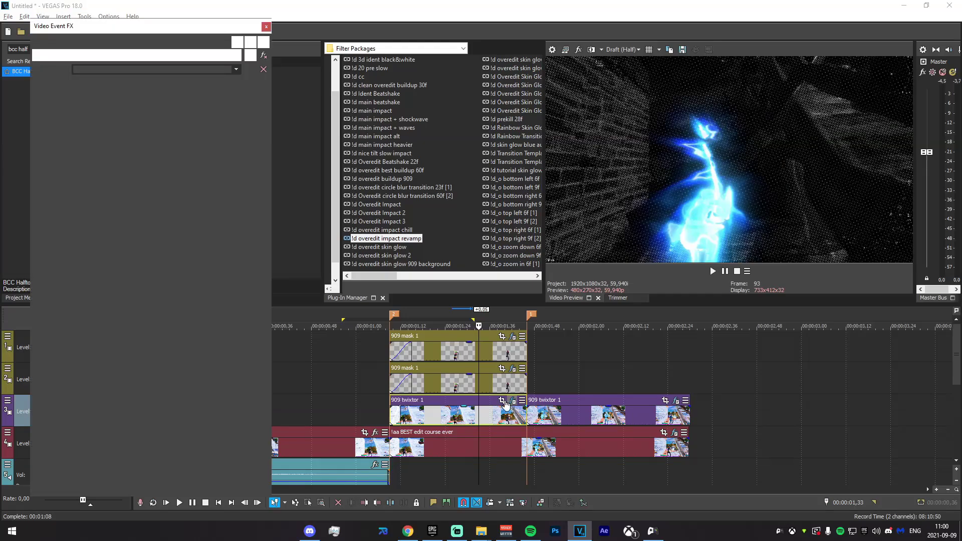
drag(93, 326, 104, 327)
drag(112, 281, 127, 282)
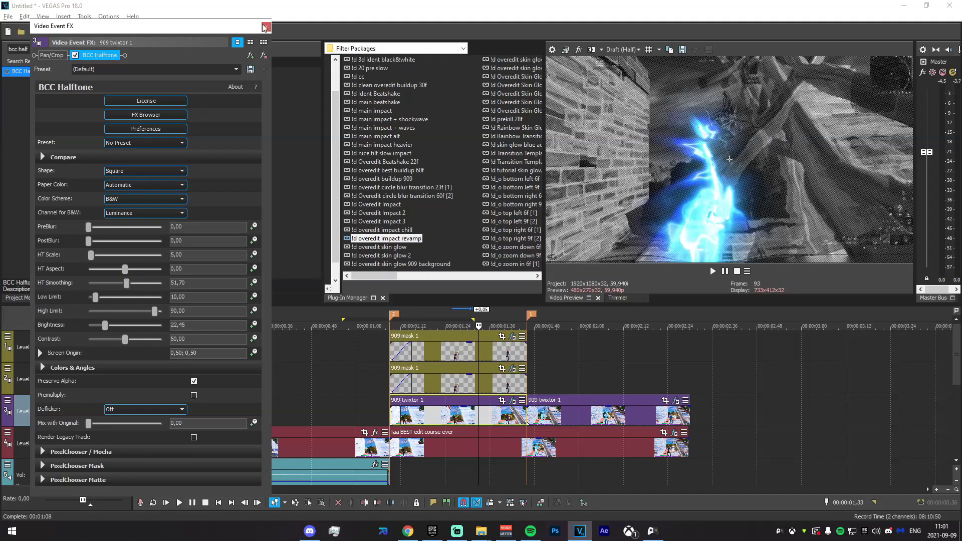
click(264, 27)
Step: Set the time selection to the whole clip sequence, from 00:00:00,00 to 00:00:02,30
mouse_move(148, 386)
mouse_down()
mouse_move(268, 388)
mouse_move(527, 425)
mouse_move(692, 410)
mouse_up()
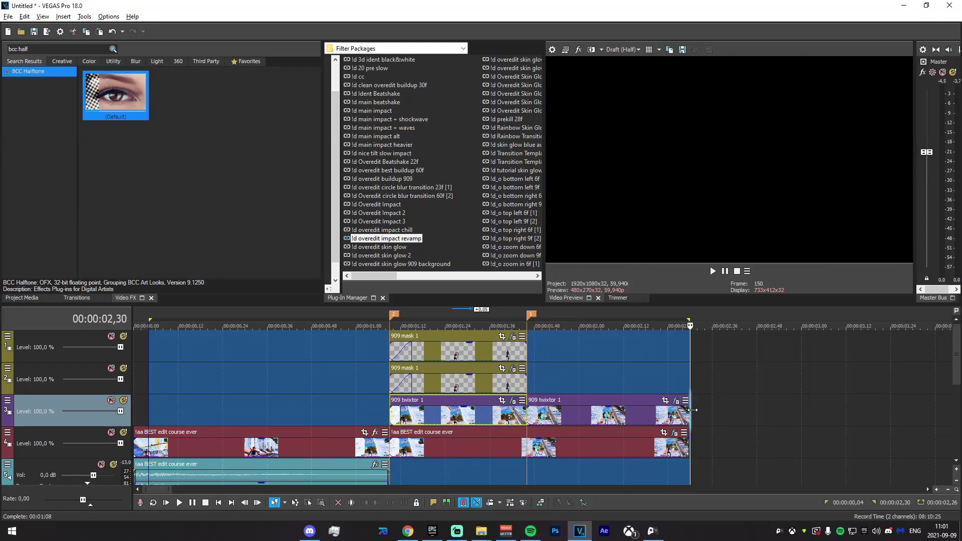
scroll(687, 405, up, 1)
scroll(361, 412, up, 3)
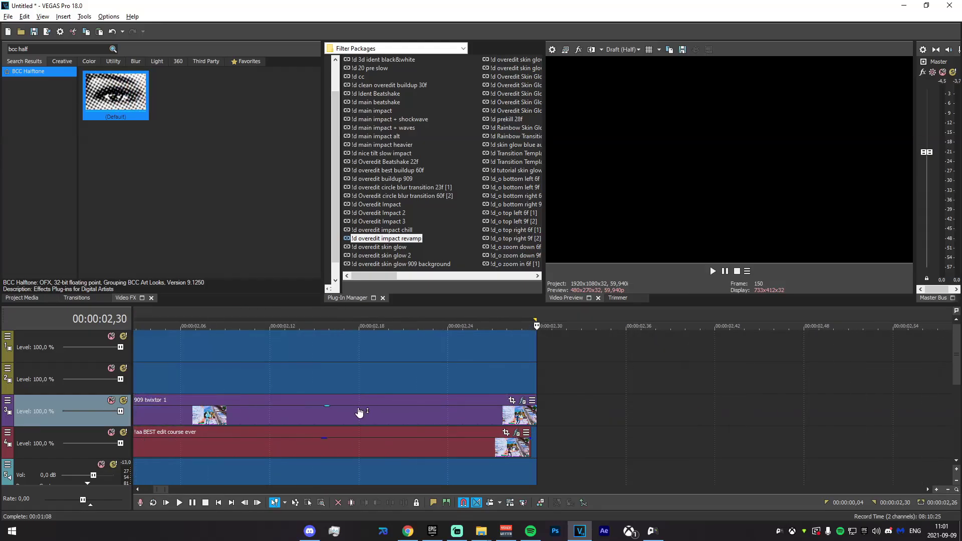
scroll(361, 411, down, 5)
click(311, 414)
drag(504, 379, 67, 379)
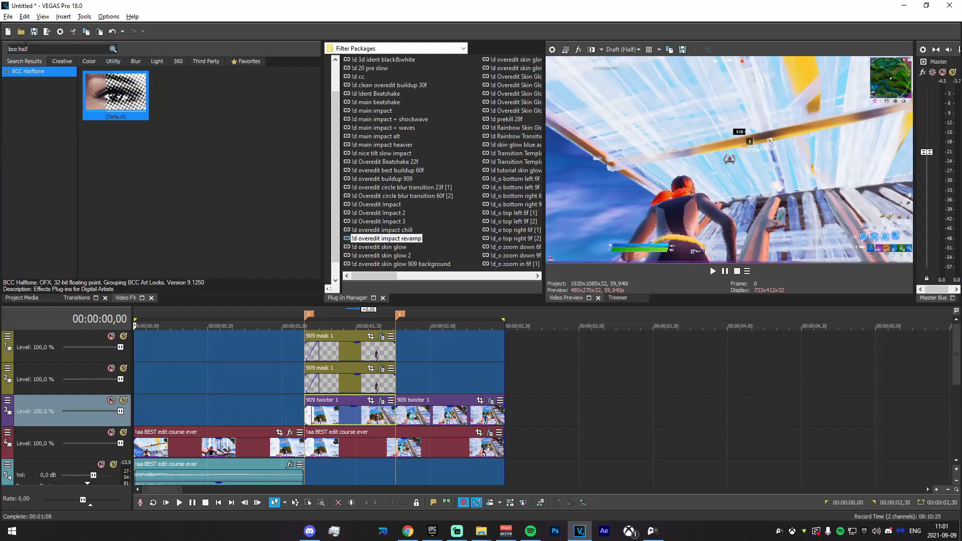
Step: Play back the selected range from the start to check the halftone section with its audio
scroll(221, 349, up, 2)
scroll(345, 372, down, 2)
key(space)
click(346, 377)
key(space)
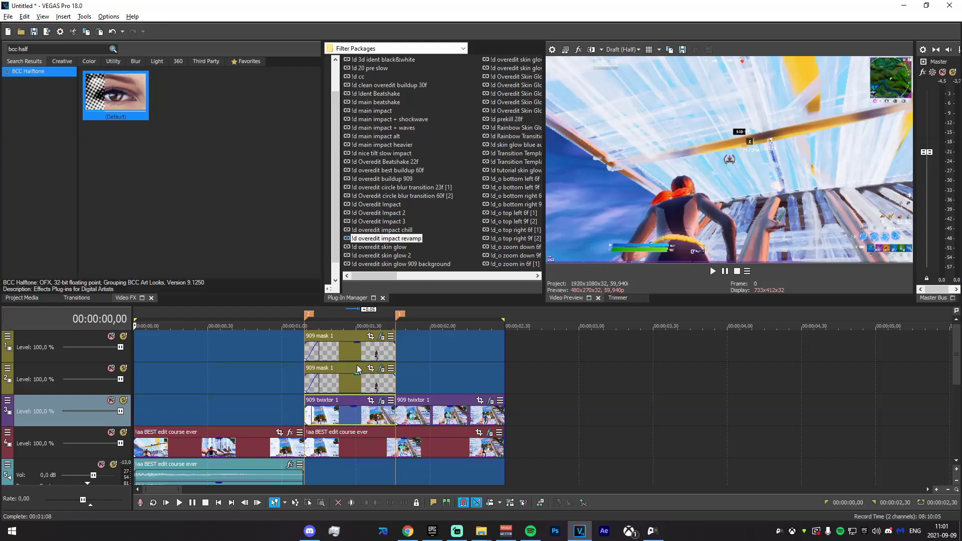
key(space)
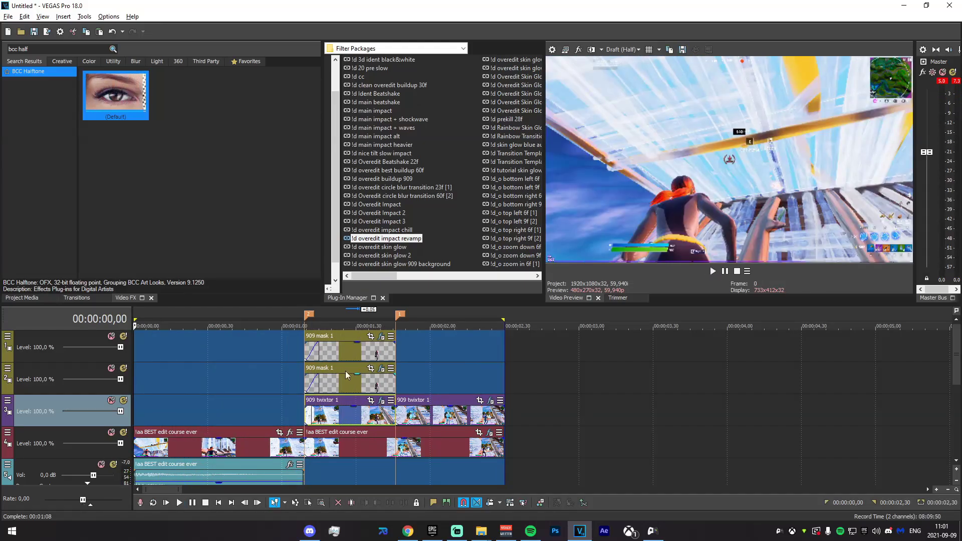
Step: Render the selected range as a MAGIX AVC/AAC MP4 named 909 twixtor 3 with the Internet UHD 2160p 59.94 fps template
click(8, 16)
click(70, 116)
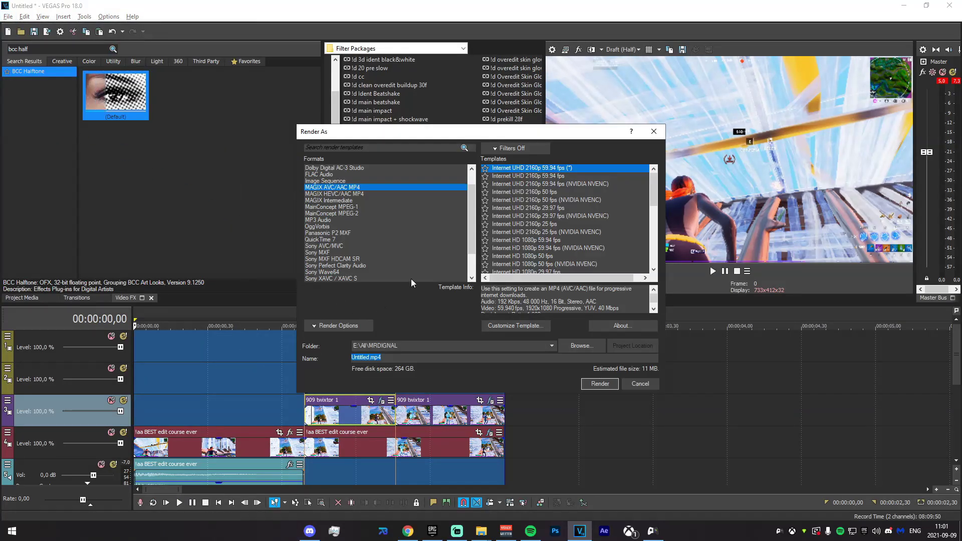
click(604, 384)
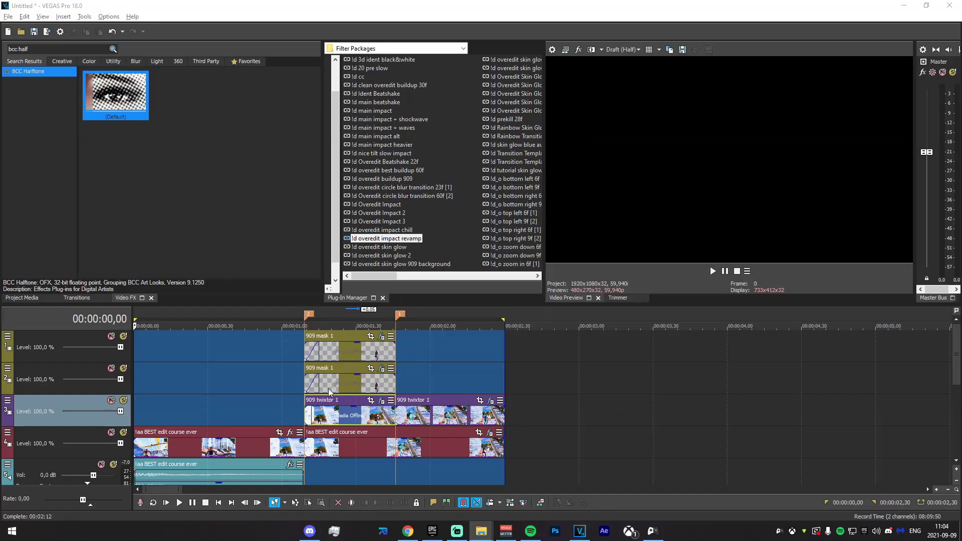
Step: Place the rendered 909 twixtor 3 clip on a new top track at the project start and delete its audio track
drag(328, 392, 137, 315)
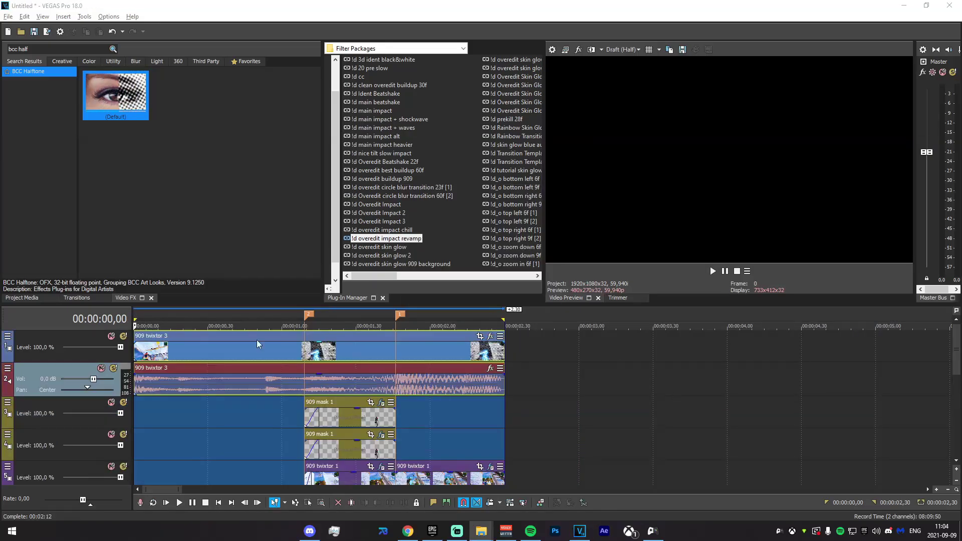
click(453, 384)
right_click(540, 388)
click(576, 309)
Step: Split the 909 twixtor 3 clip at 00:00:01,09, where the slow-motion section starts
drag(241, 400, 304, 400)
click(304, 352)
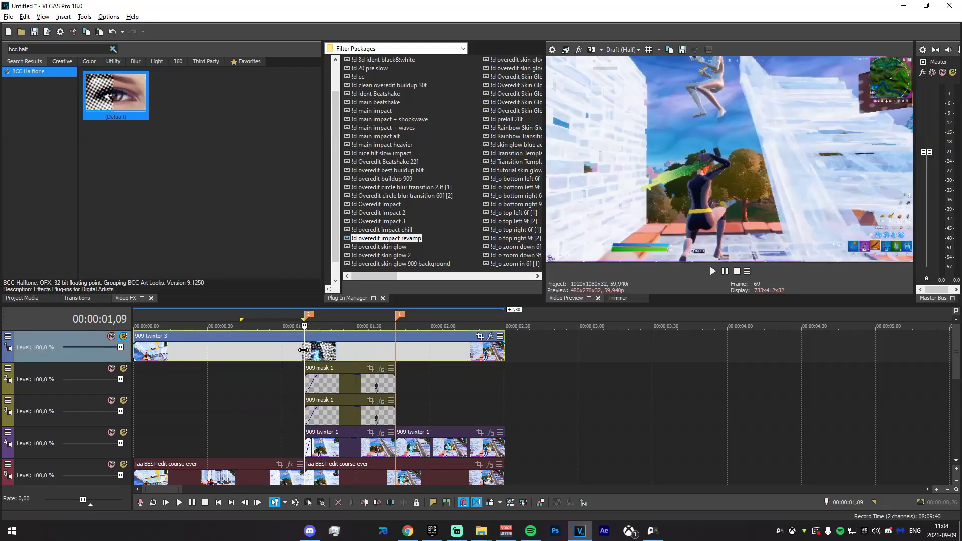
key(s)
scroll(303, 411, up, 3)
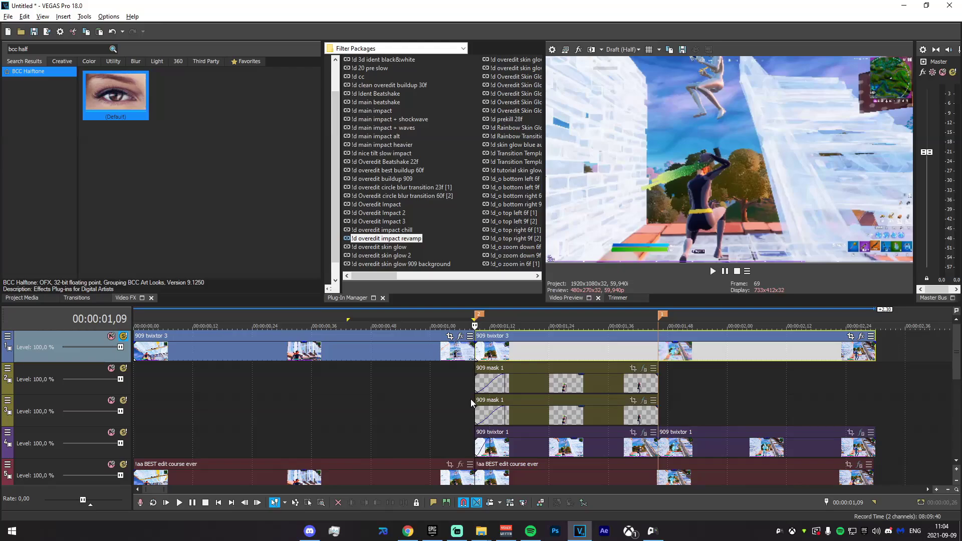
Step: Split the first part of the 909 twixtor 3 clip at 00:00:00,46
drag(473, 398, 428, 401)
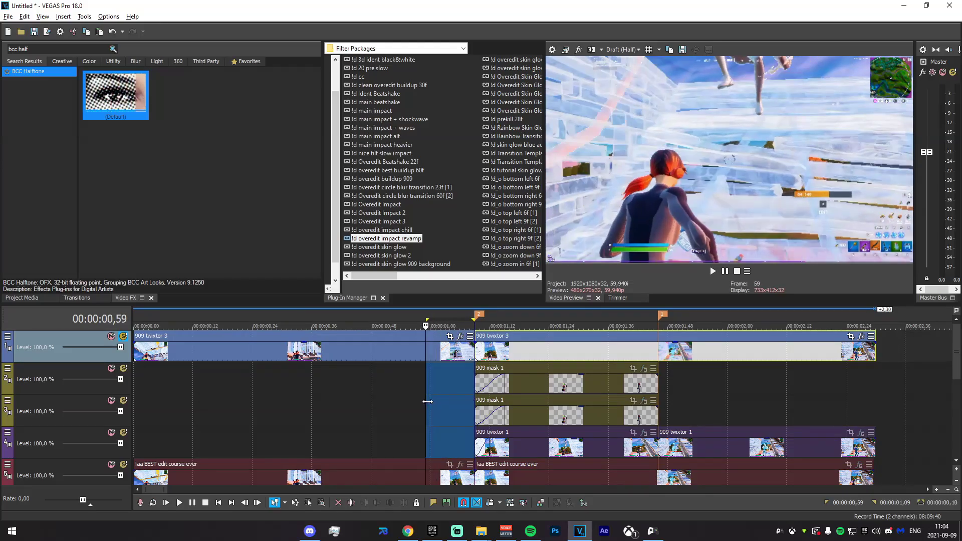
click(427, 399)
drag(424, 377, 363, 376)
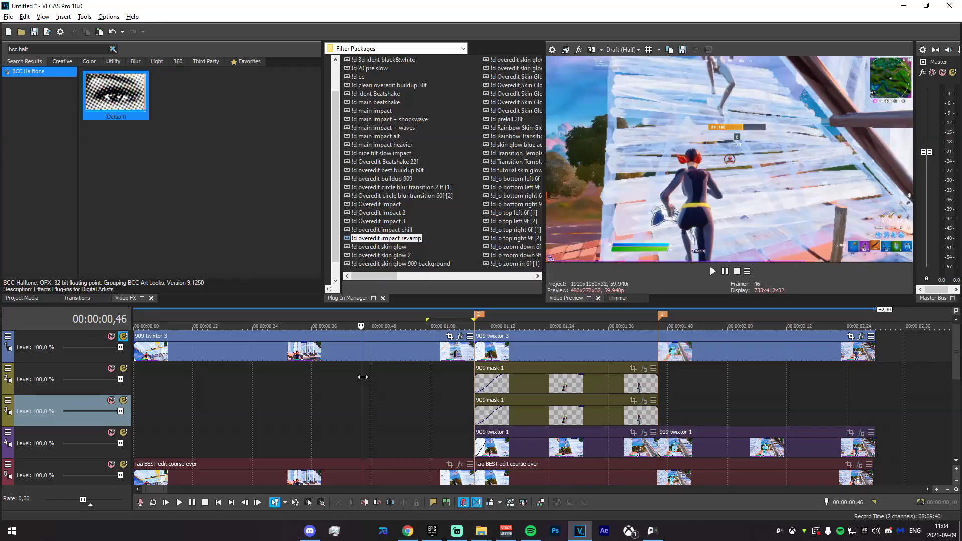
click(360, 350)
key(s)
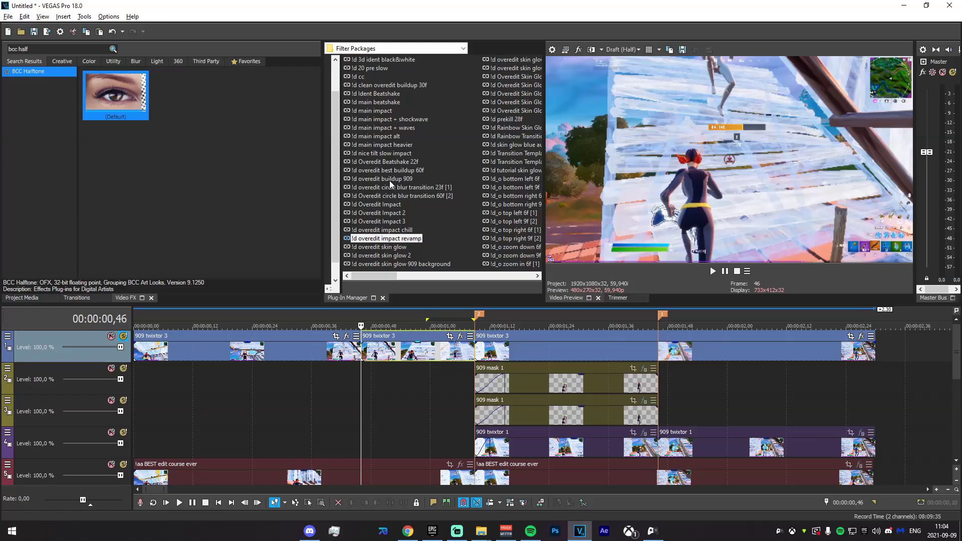
Step: Apply the !d overedit circle blur transition 23f [1] package to the short middle 909 twixtor 3 segment and preview it
click(403, 188)
drag(440, 357, 443, 357)
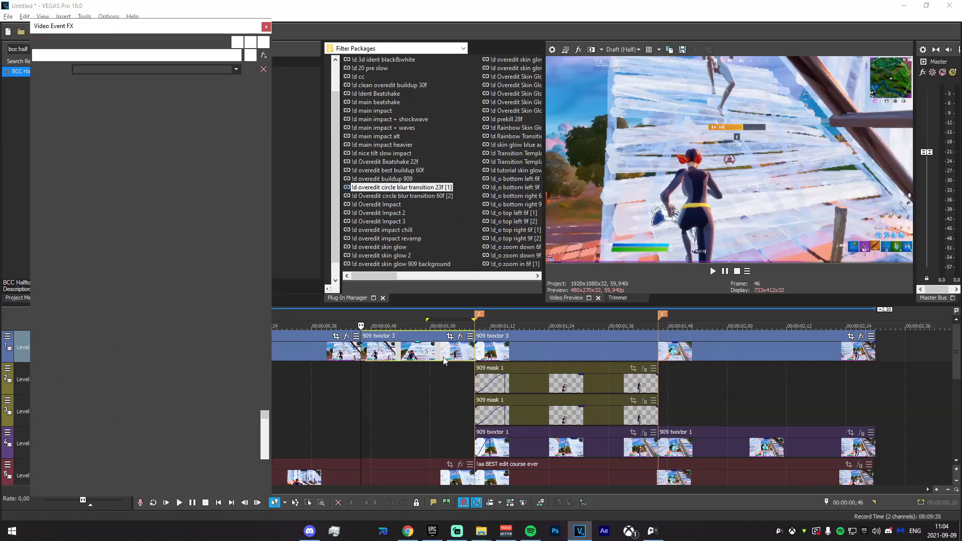
drag(358, 404, 475, 407)
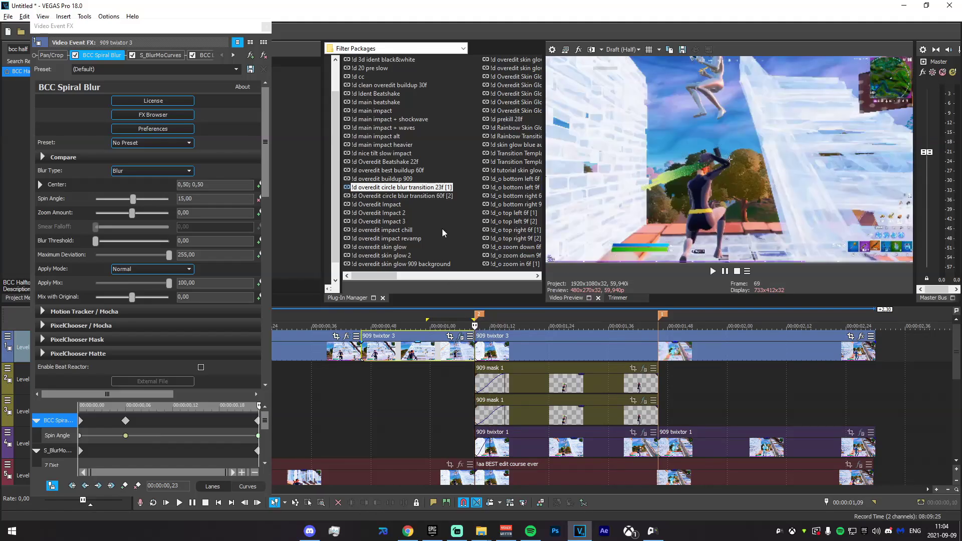
Step: Apply the !d Overedit circle blur transition 60f [2] package to the last 909 twixtor 3 segment and disable its BCC Halftone
drag(430, 196, 521, 351)
drag(417, 401, 588, 417)
click(233, 55)
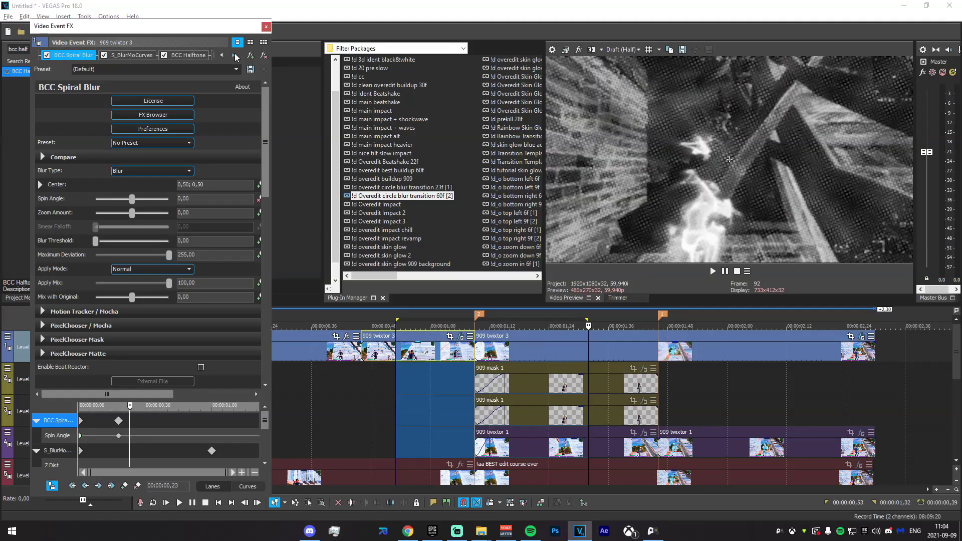
click(164, 55)
Step: Preview the circle blur transition and set the time selection to the full sequence, from 00:00:00,00 to 00:00:02,30
drag(358, 399, 679, 415)
drag(307, 401, 877, 391)
scroll(419, 354, down, 4)
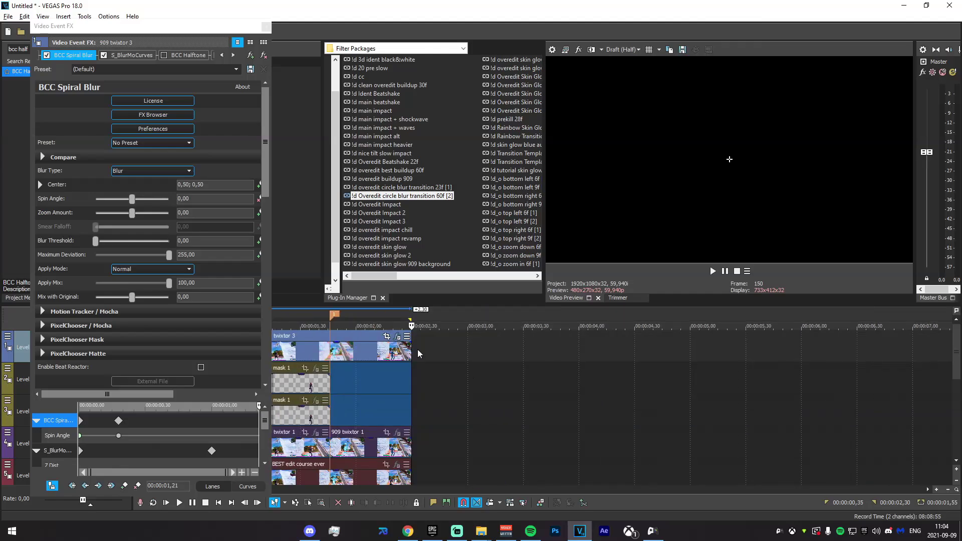
click(261, 27)
drag(200, 326, 134, 325)
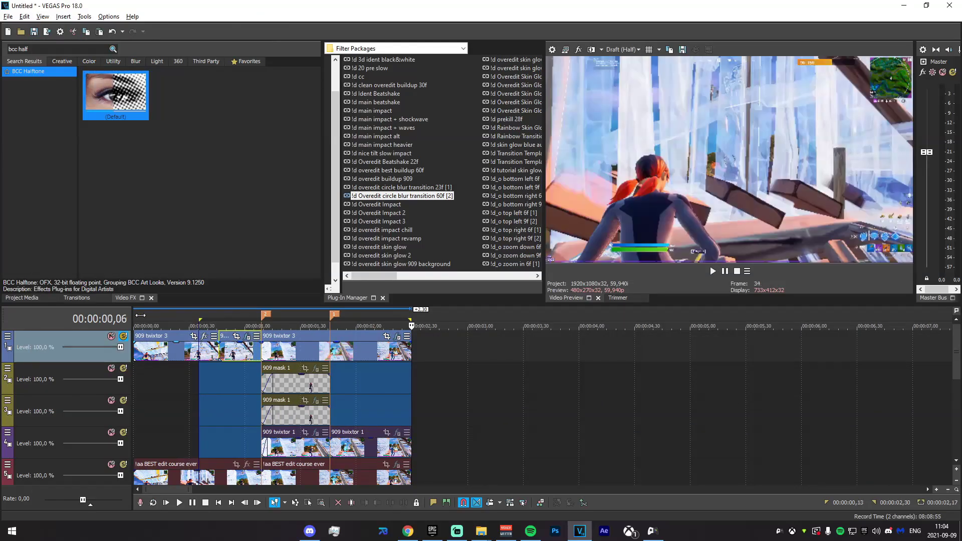
Step: Render the selection as 909 twixtor 4.mp4 in MAGIX AVC/AAC MP4 format with the Internet UHD 2160p 59.94 fps template
click(8, 16)
click(30, 103)
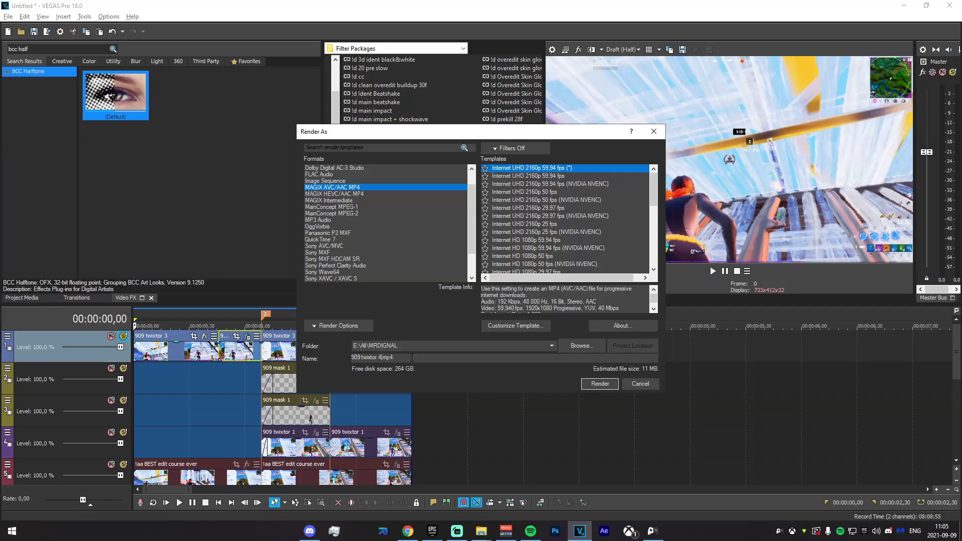
click(600, 383)
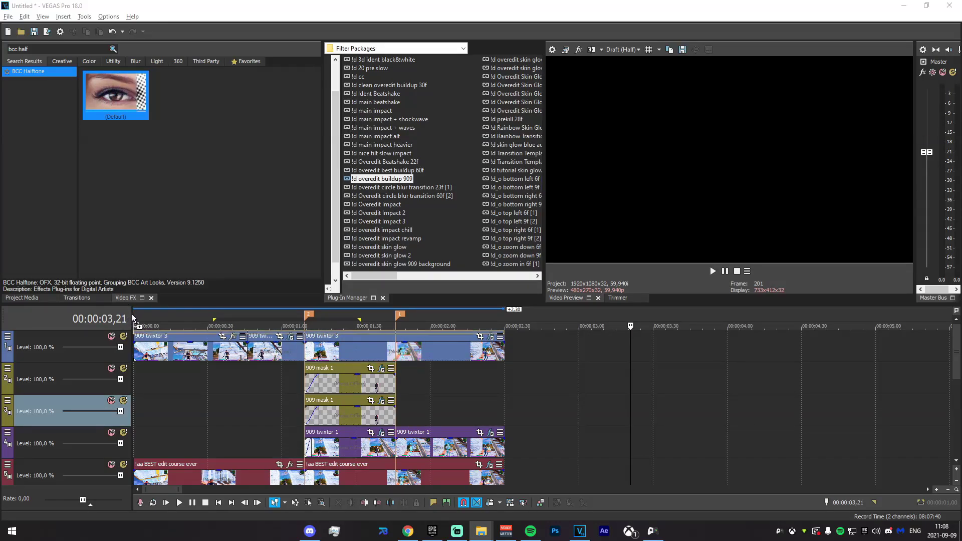
Step: Place the rendered 909 twixtor 4 clip on a new top track without its audio track and split it at 00:00:01,46
right_click(524, 387)
click(550, 308)
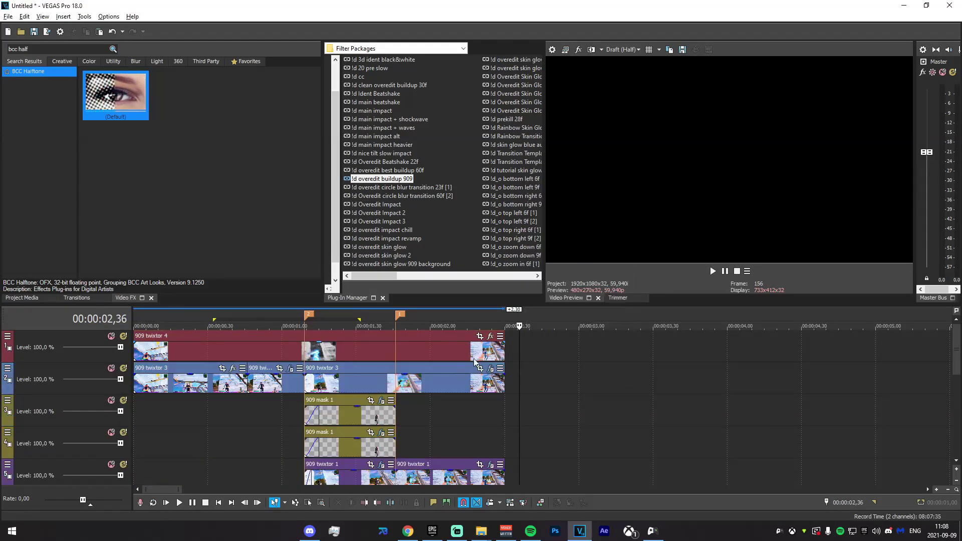
click(392, 347)
click(393, 348)
key(s)
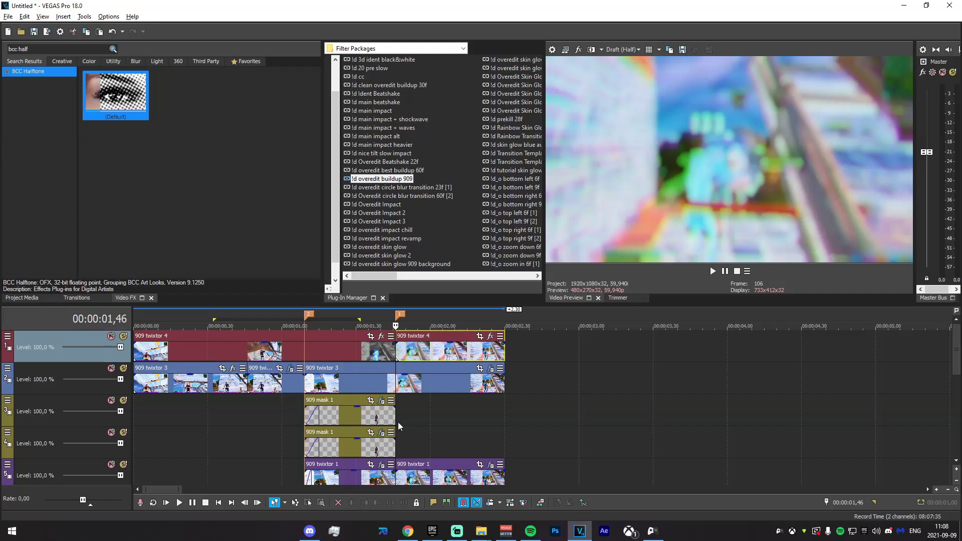
Step: Split the first part of the 909 twixtor 4 clip at 00:00:00,46
drag(398, 422, 250, 395)
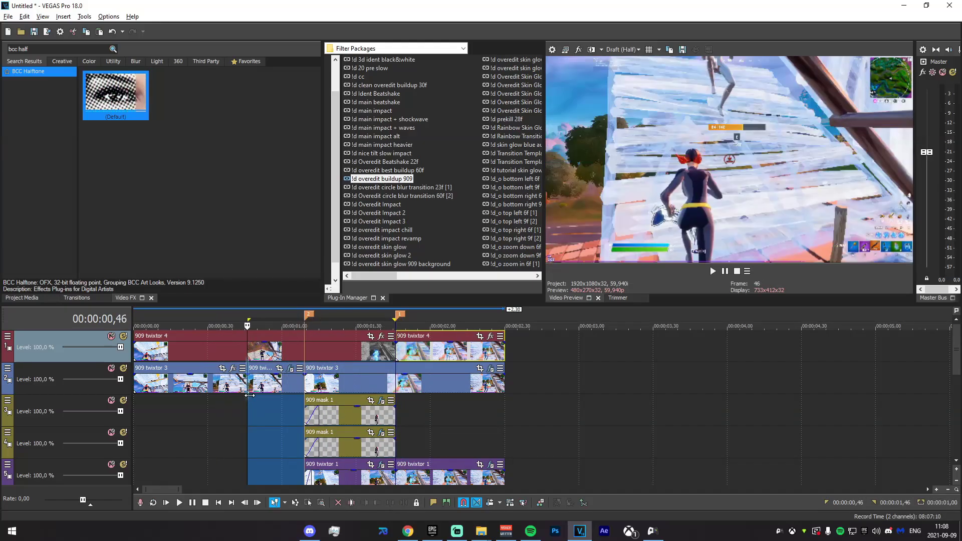
click(250, 353)
key(s)
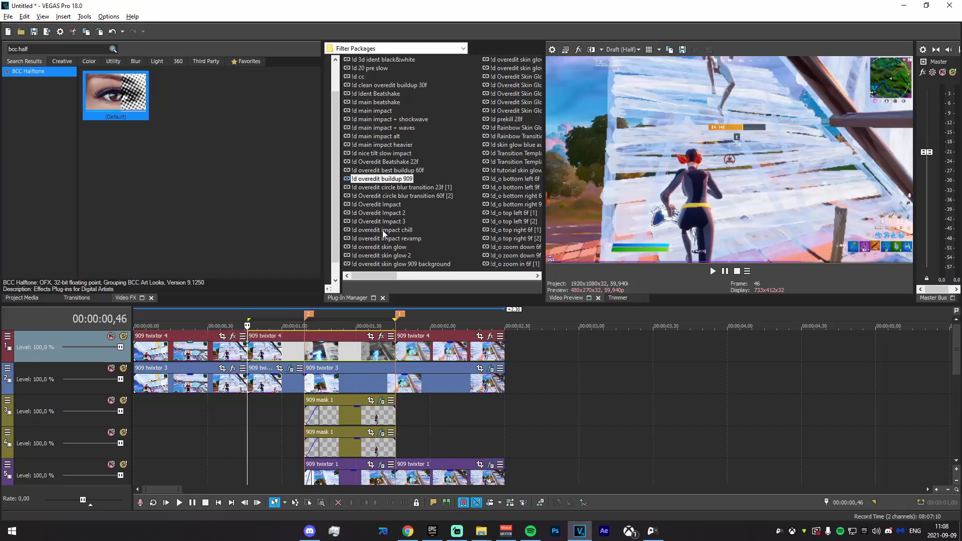
Step: Apply the !d overedit buildup 909 package to the middle 909 twixtor 4 segment and preview the result
drag(408, 182, 373, 353)
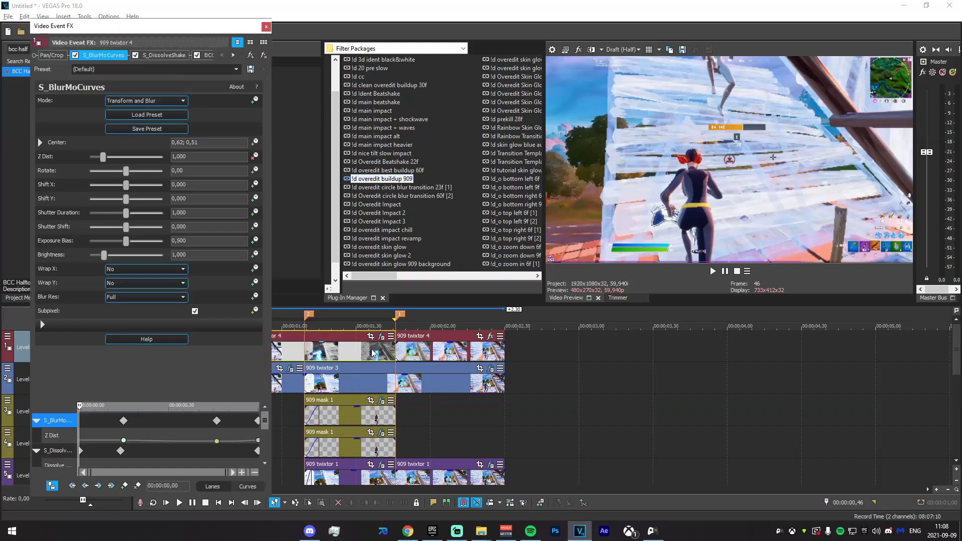
click(267, 26)
drag(502, 410, 200, 398)
key(space)
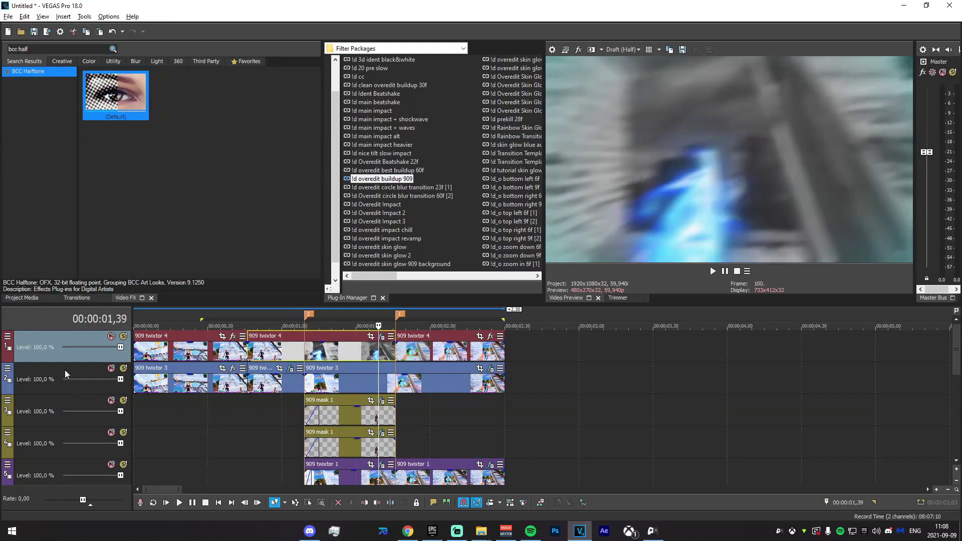
Step: Solo the 909 twixtor 4 video track and play back the buildup into the impact from 00:00:00,42
click(123, 336)
key(space)
drag(505, 408, 237, 403)
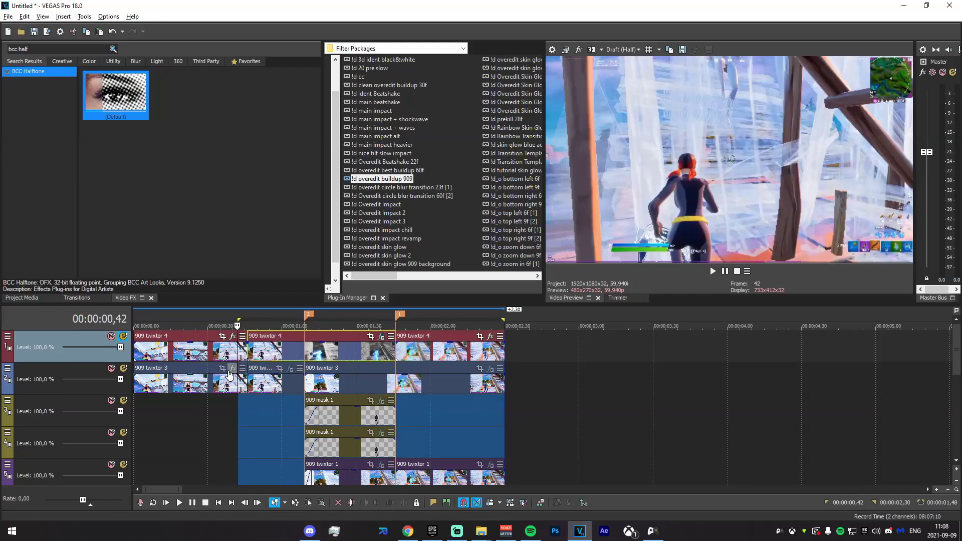
key(space)
key(space)
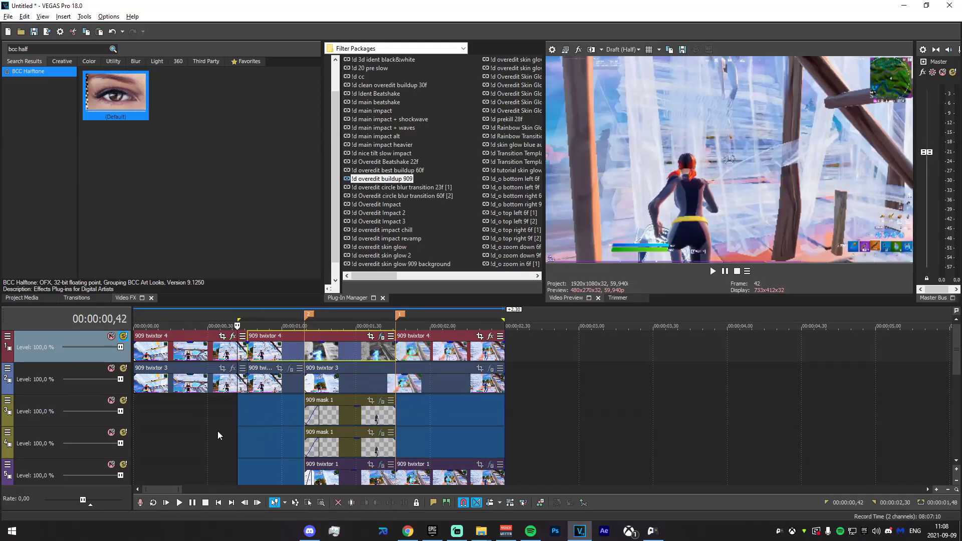
key(space)
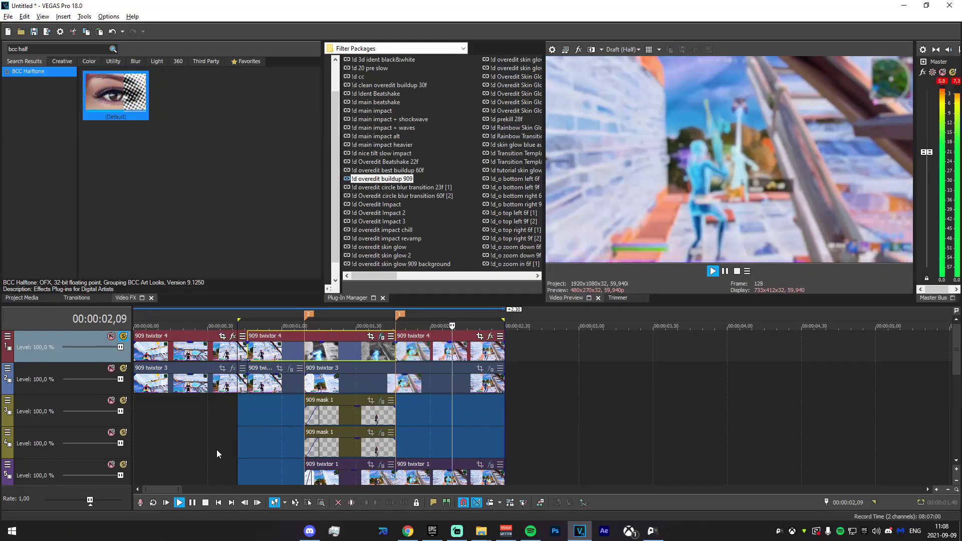
drag(409, 426, 329, 416)
click(230, 424)
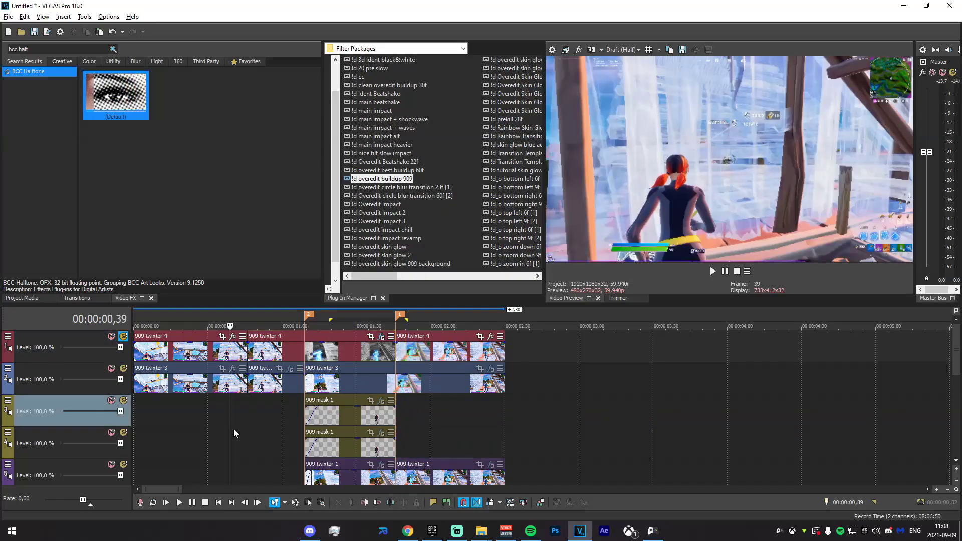